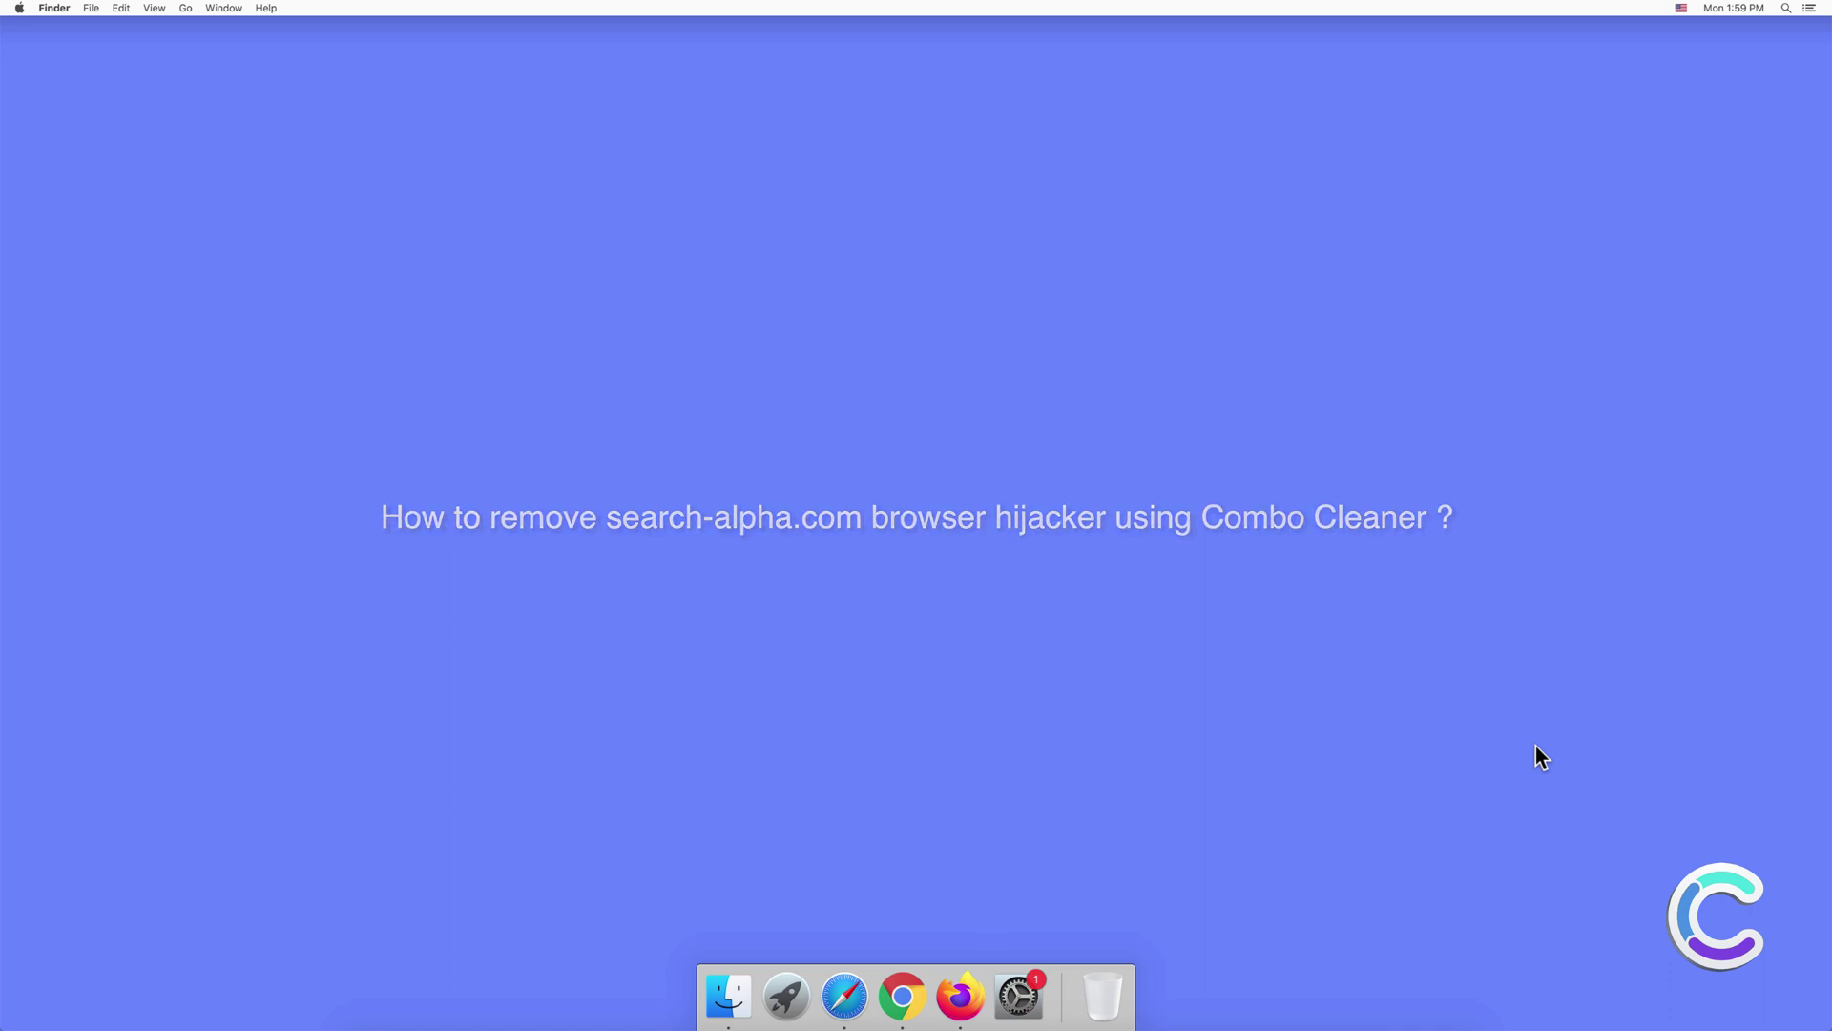
Step: Launch Safari and review its General, Search (Google kept) and Extensions preferences
click(844, 995)
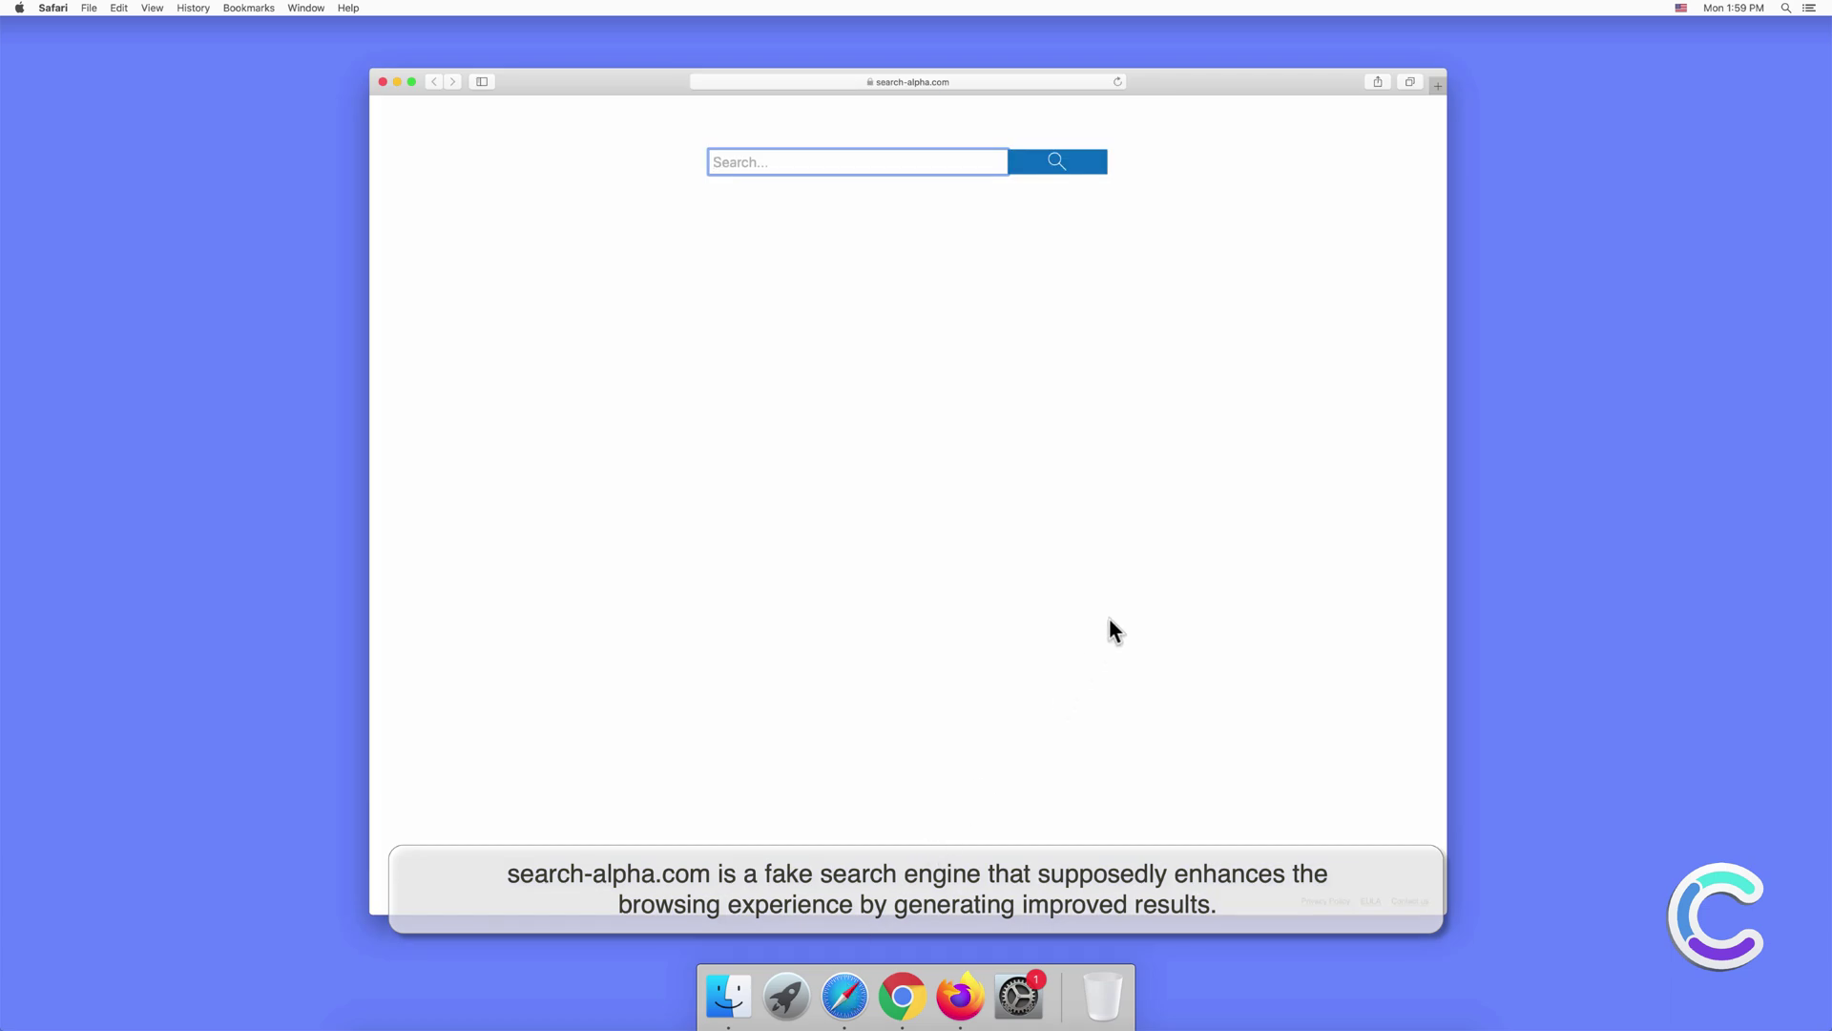
click(53, 9)
click(63, 70)
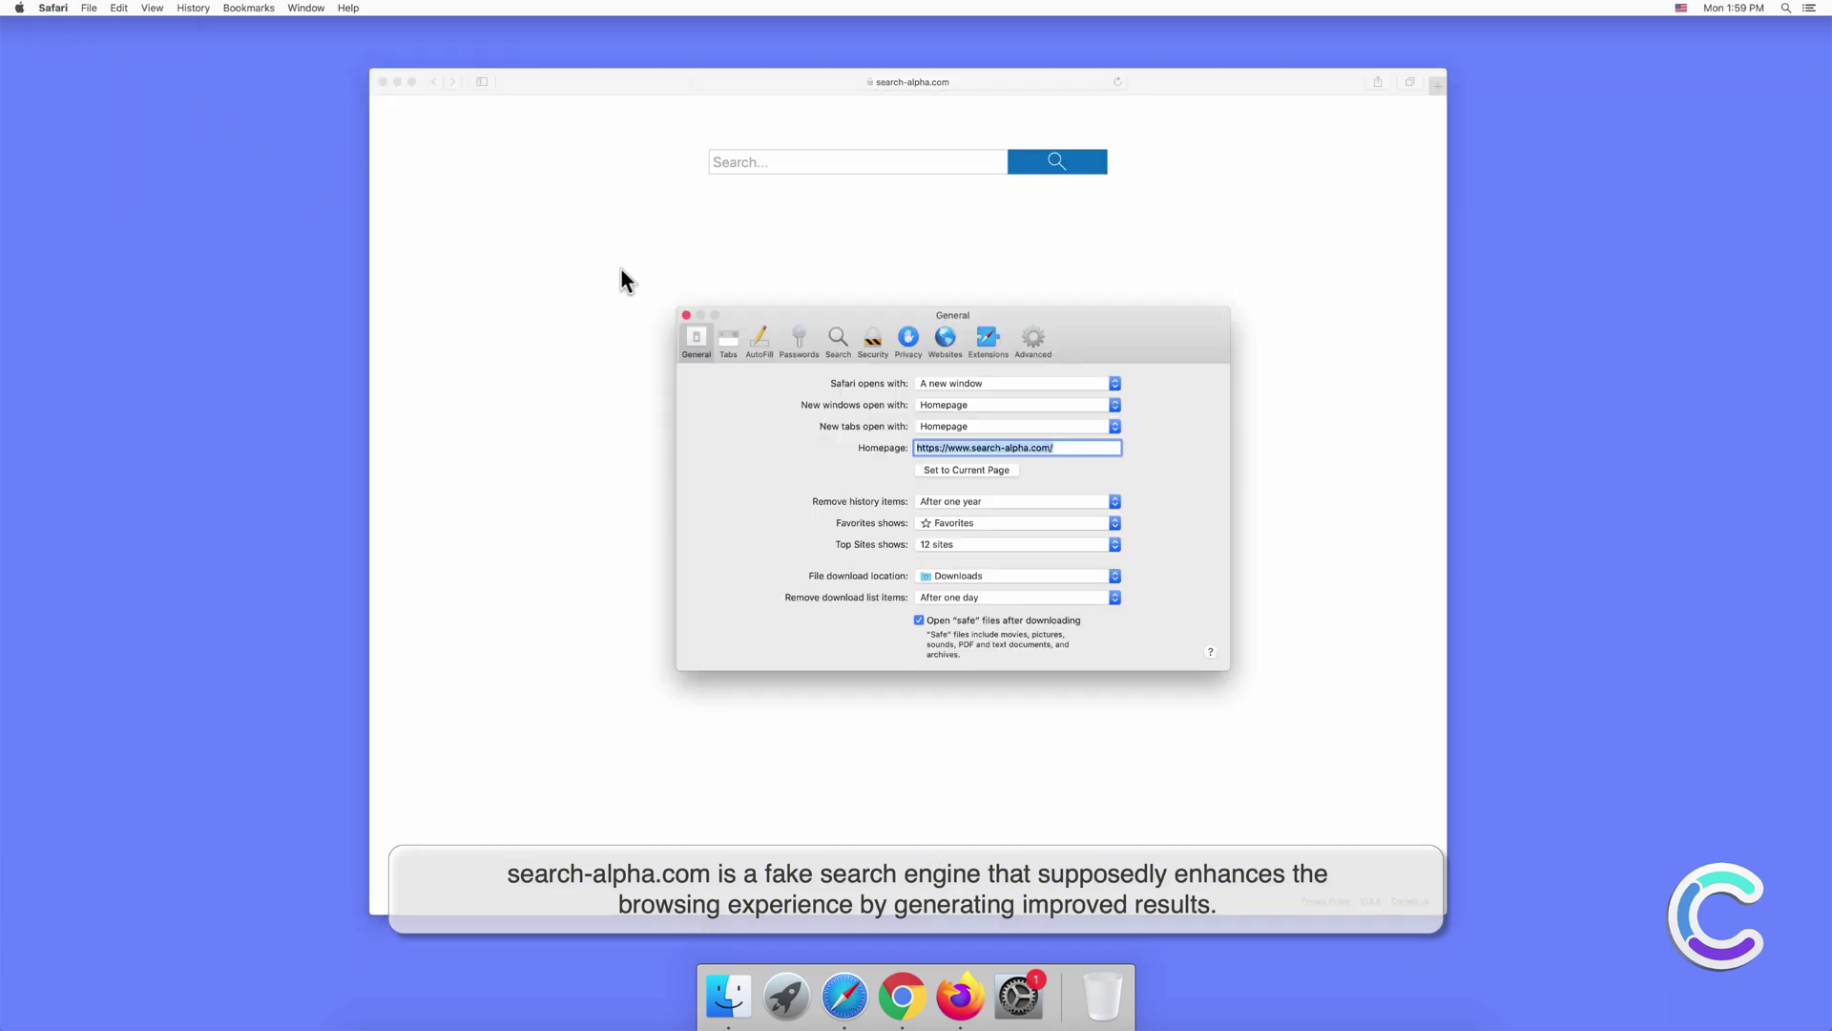
drag(984, 314, 922, 212)
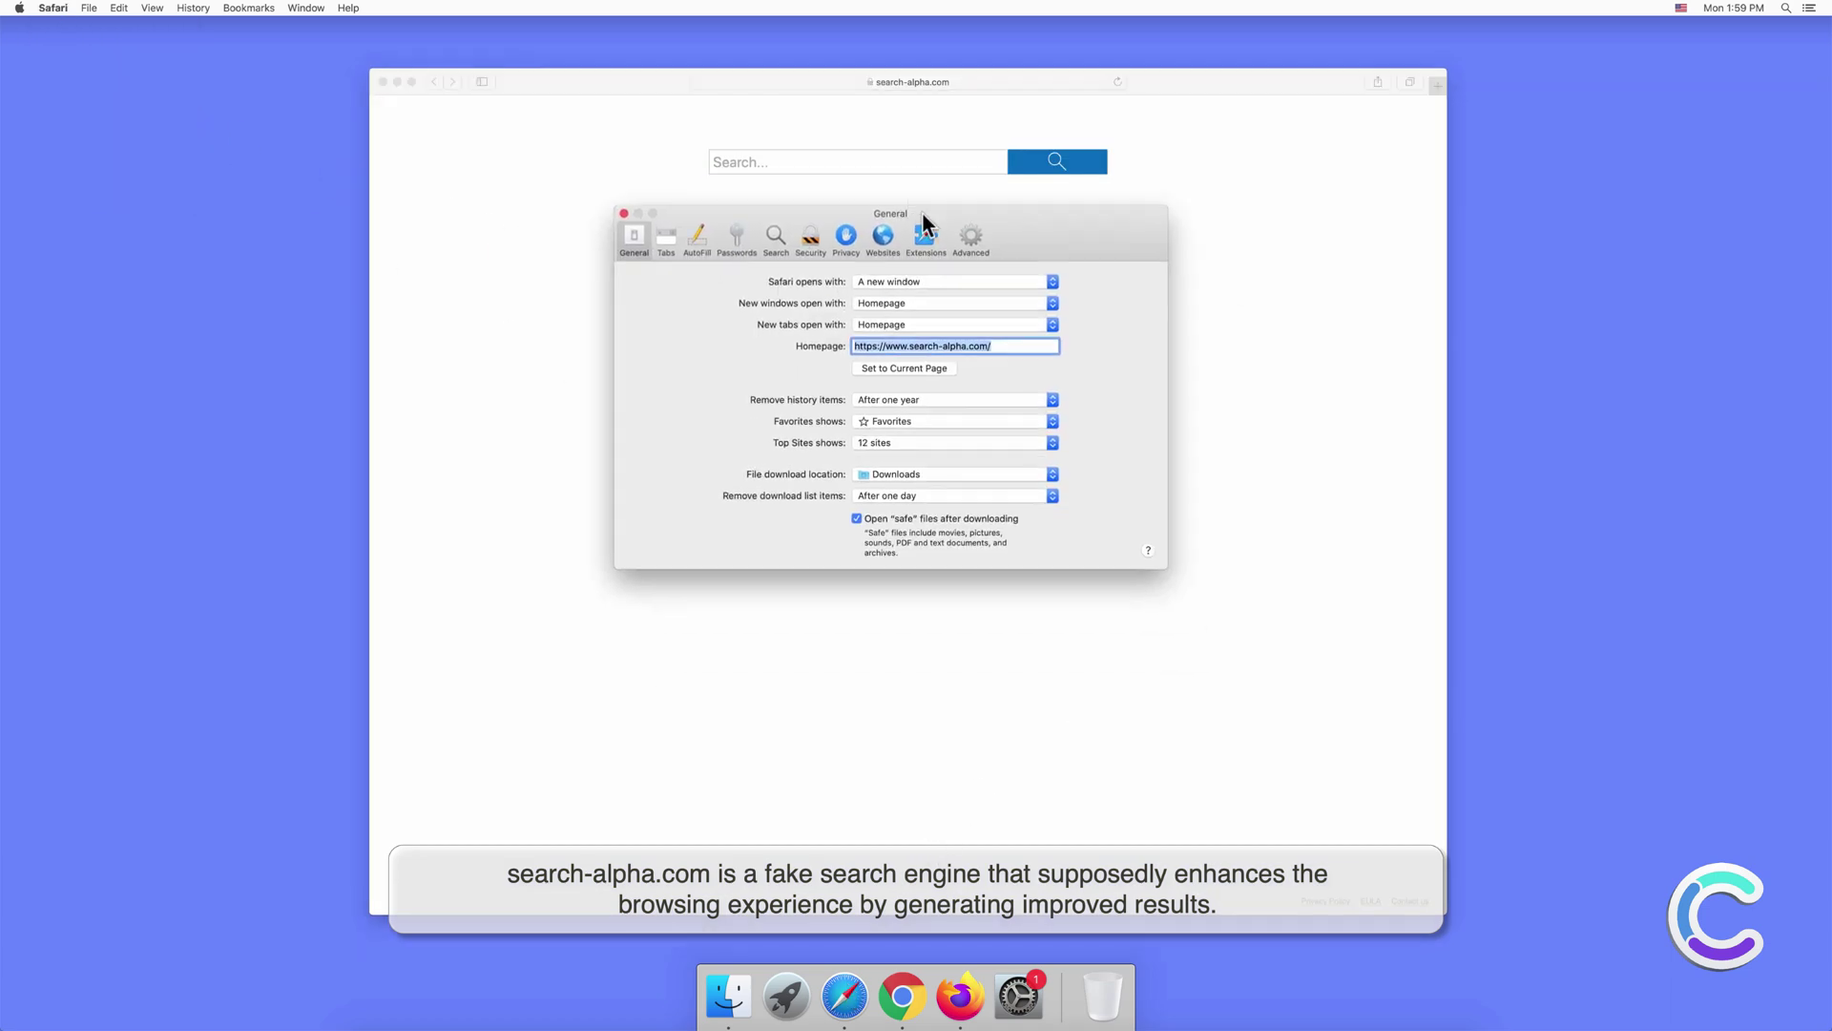
click(775, 239)
click(859, 282)
click(862, 283)
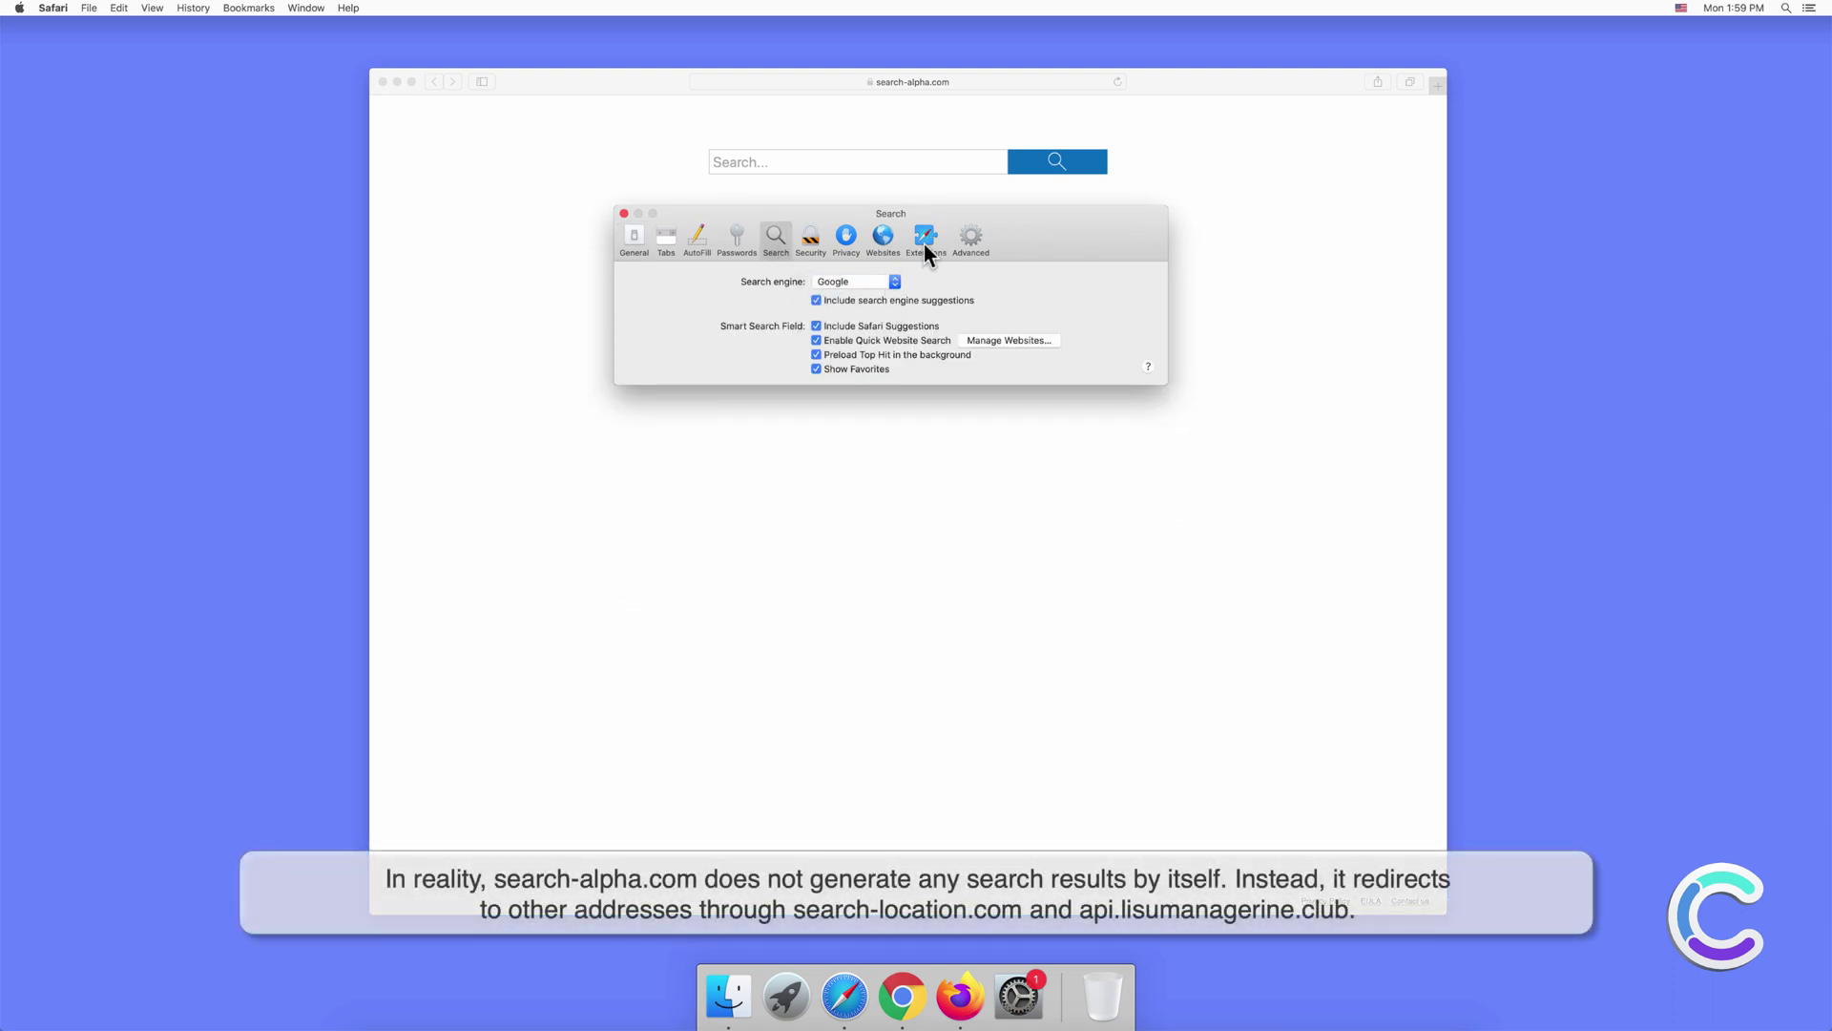
click(925, 238)
click(623, 212)
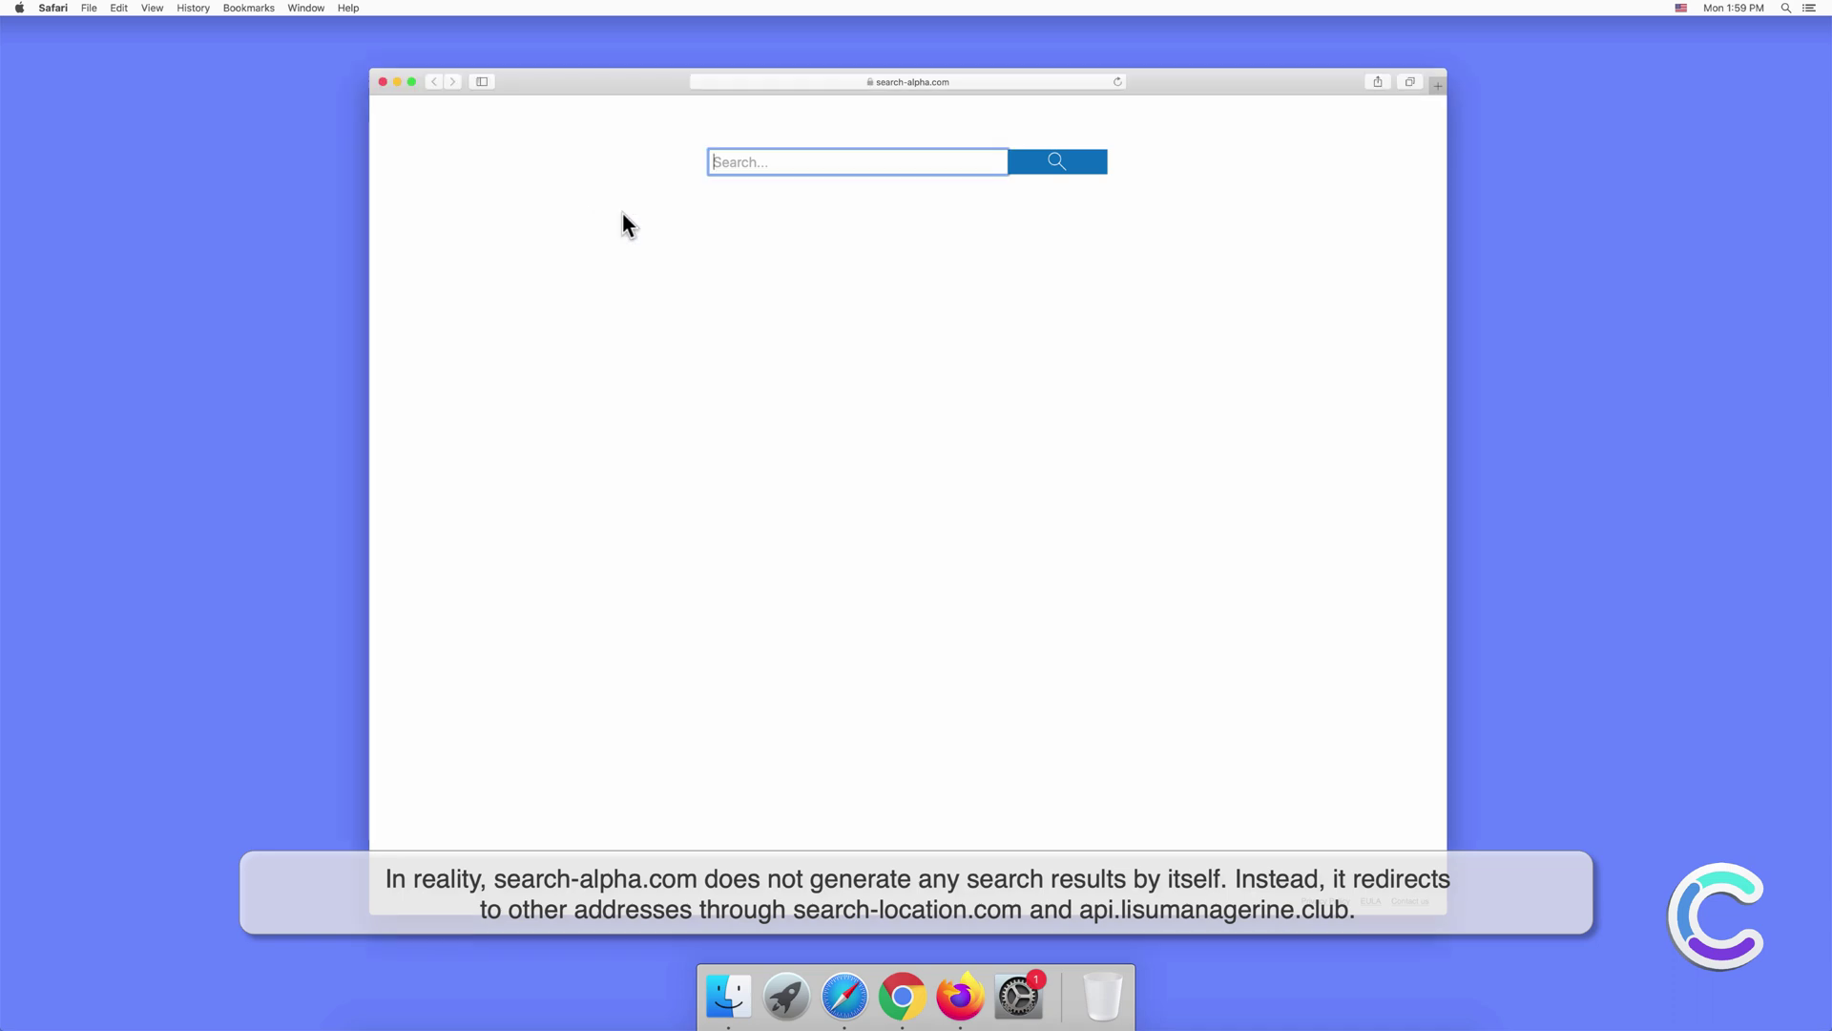
Step: Search for 'pcrisk' from Safari's address bar, then close the Safari window
click(963, 81)
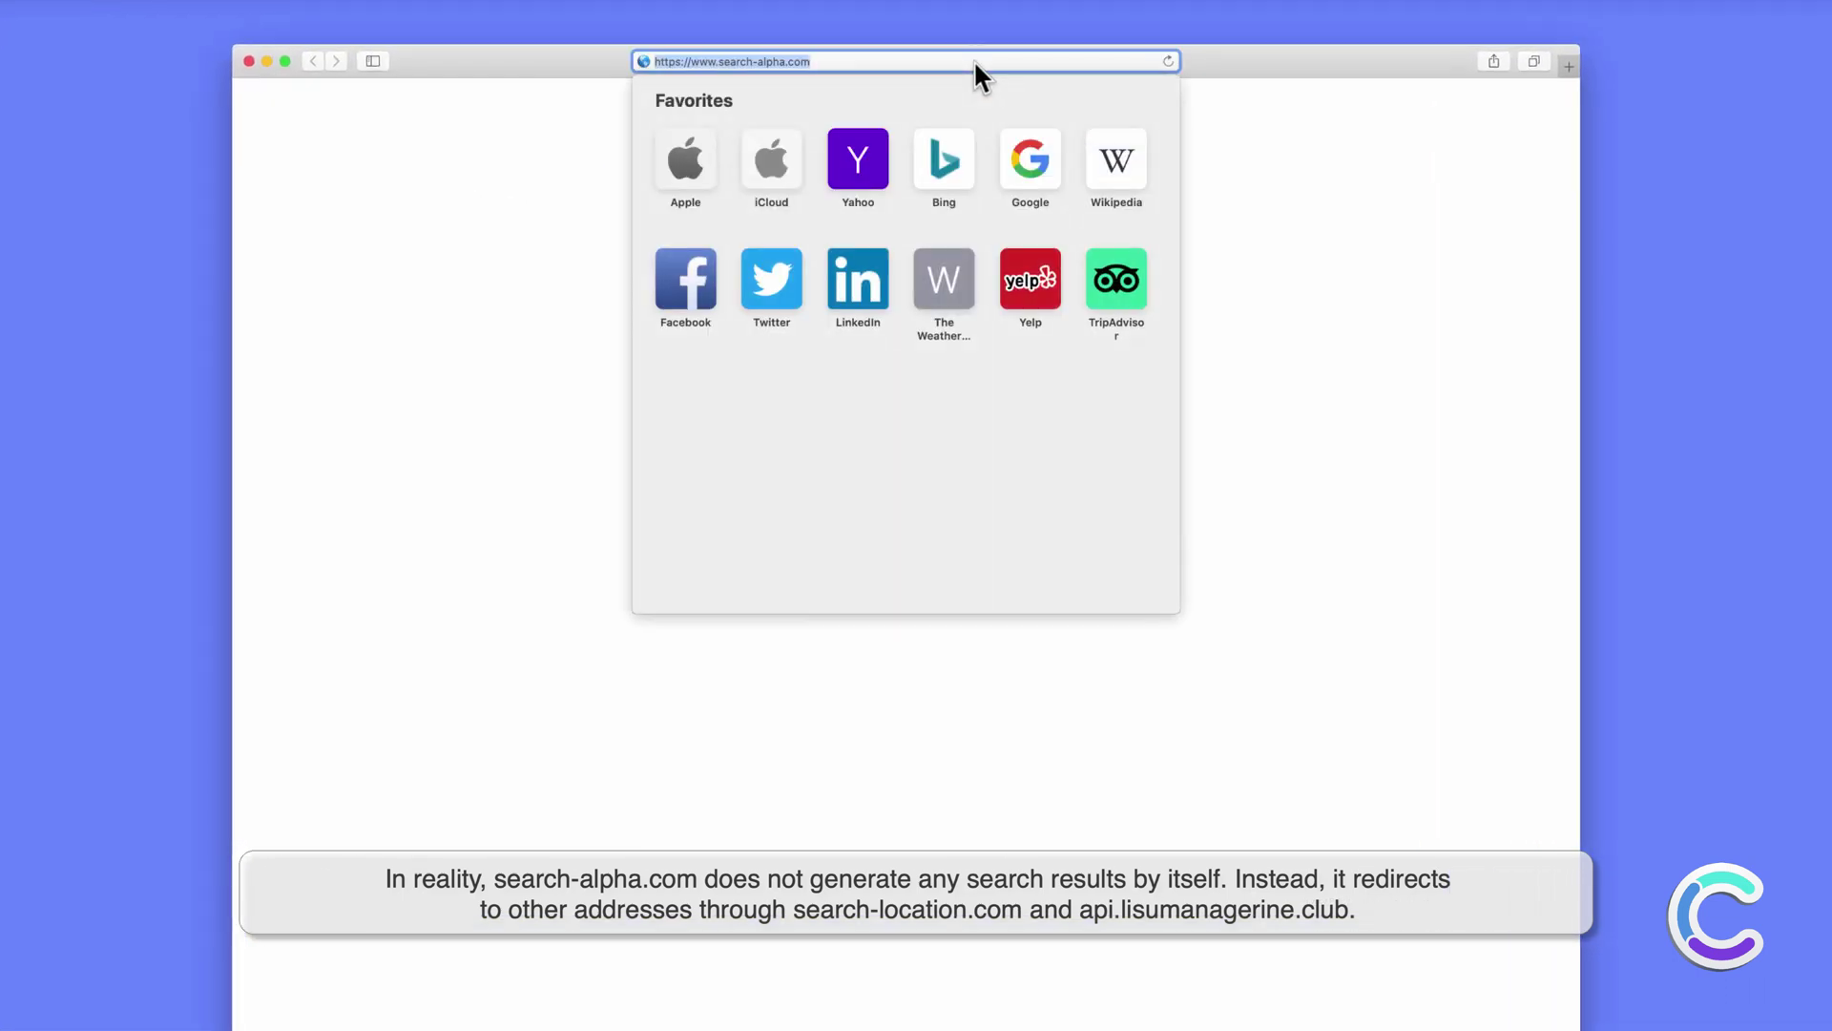
key(BackSpace)
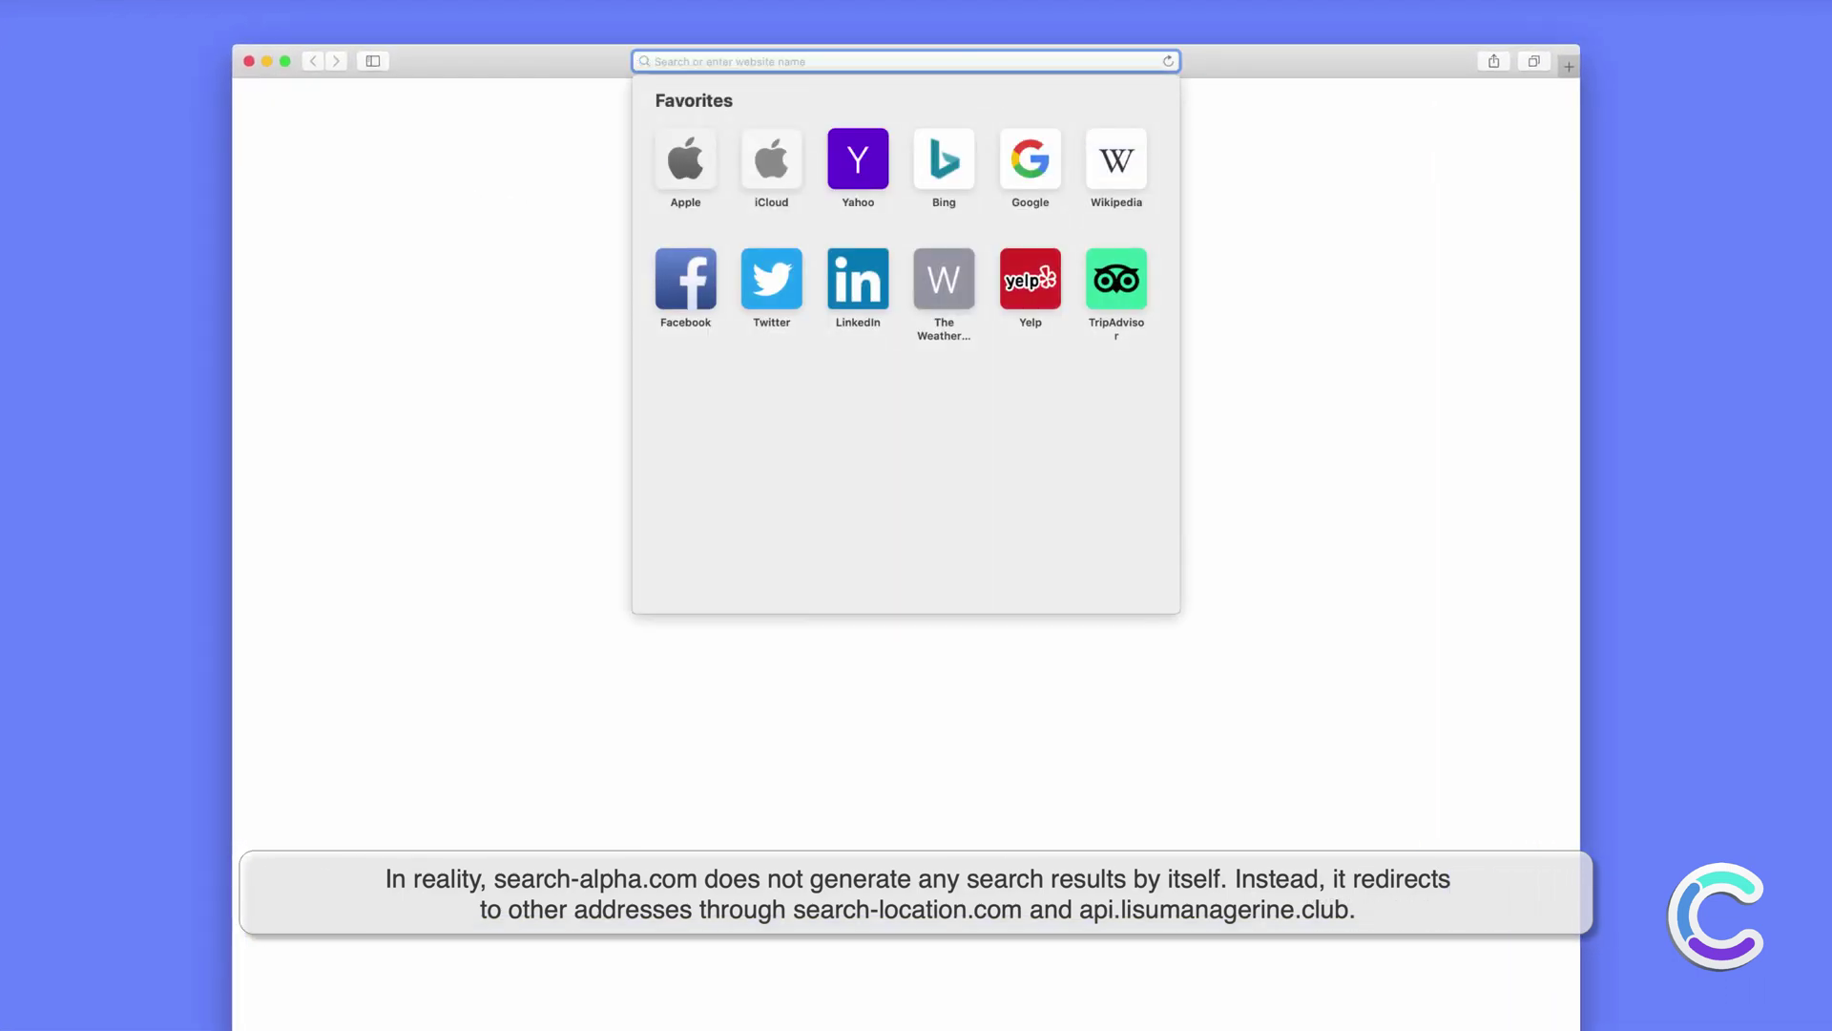
text(pcrisk)
key(Return)
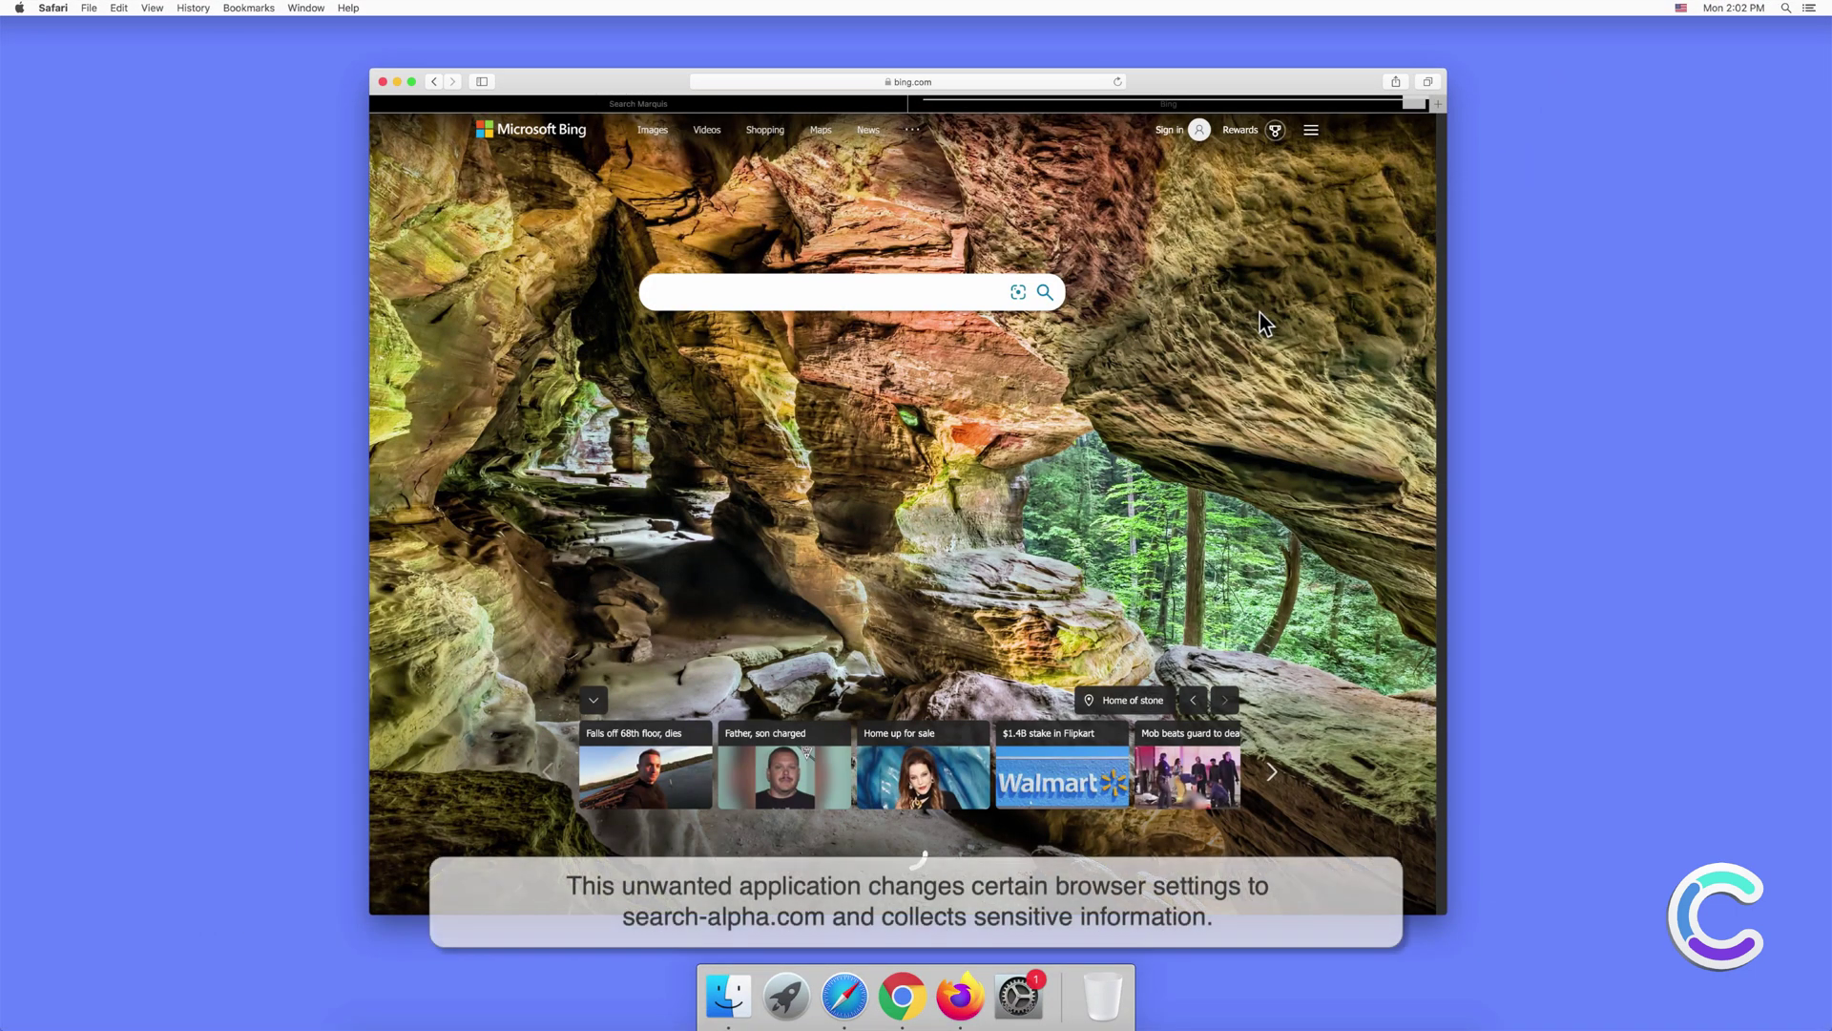
click(382, 82)
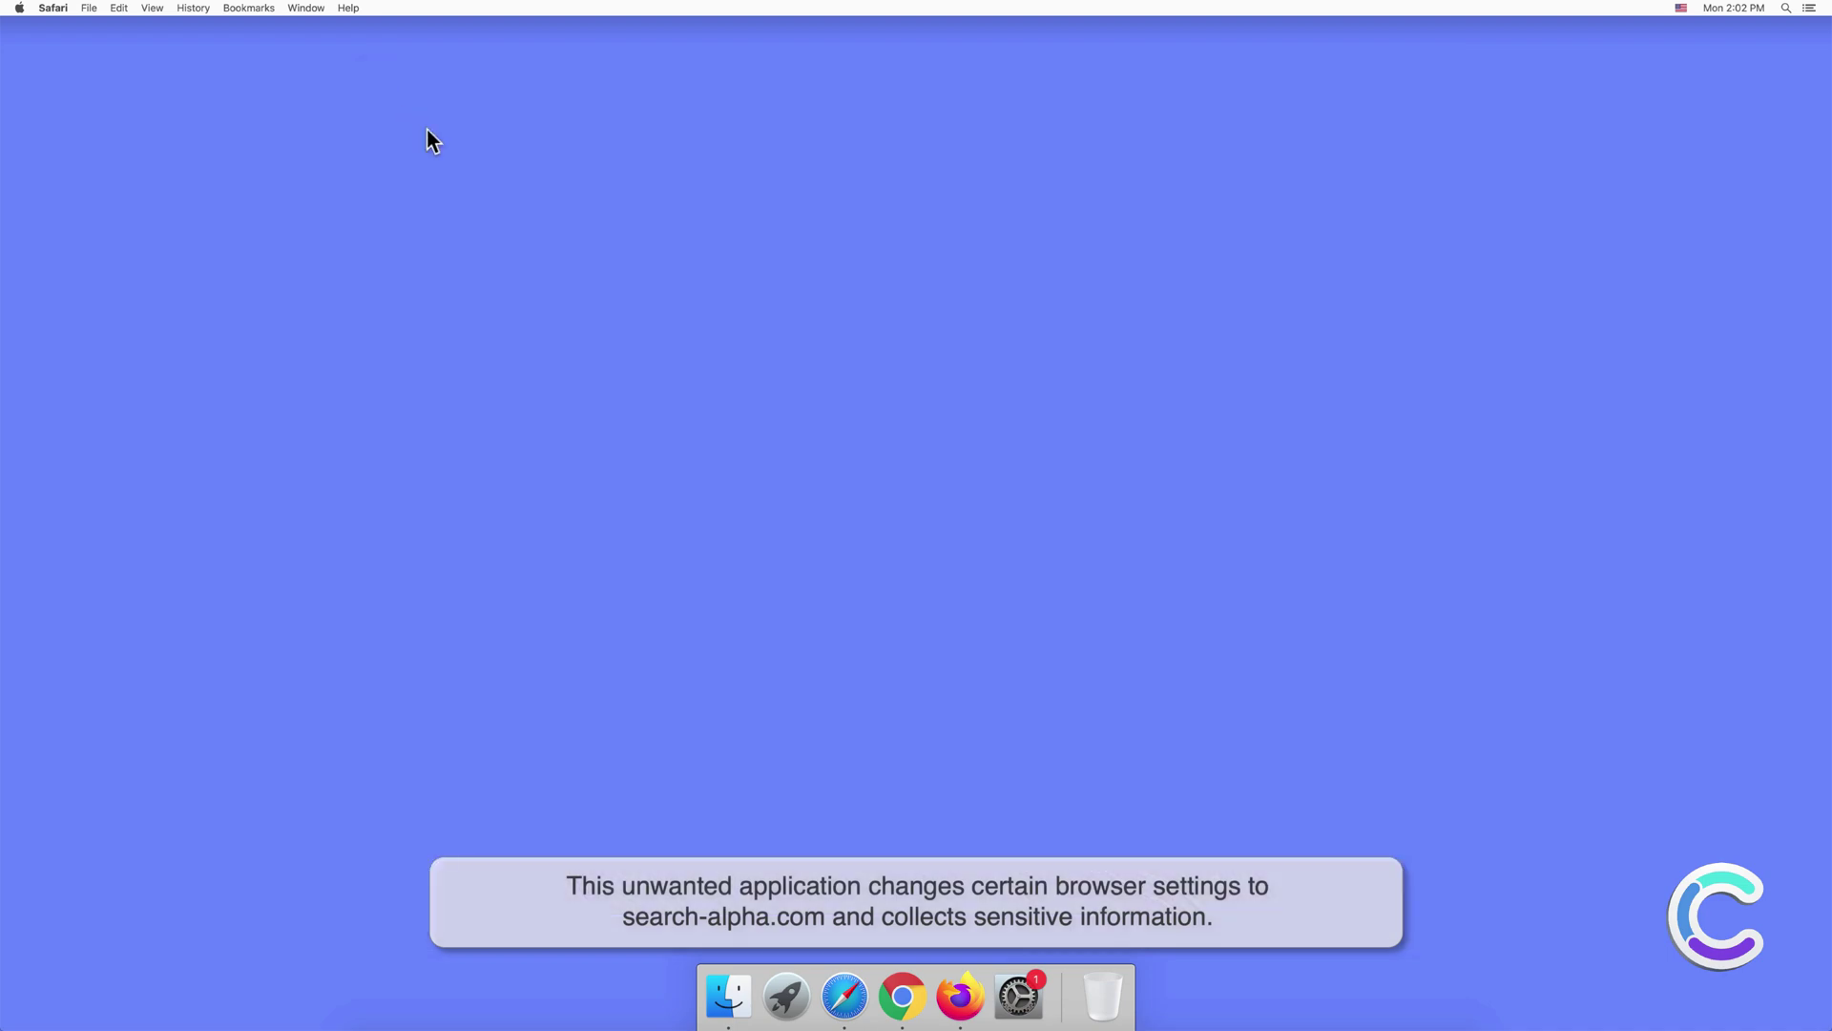
Step: Launch Google Chrome and check its search engine settings
click(902, 993)
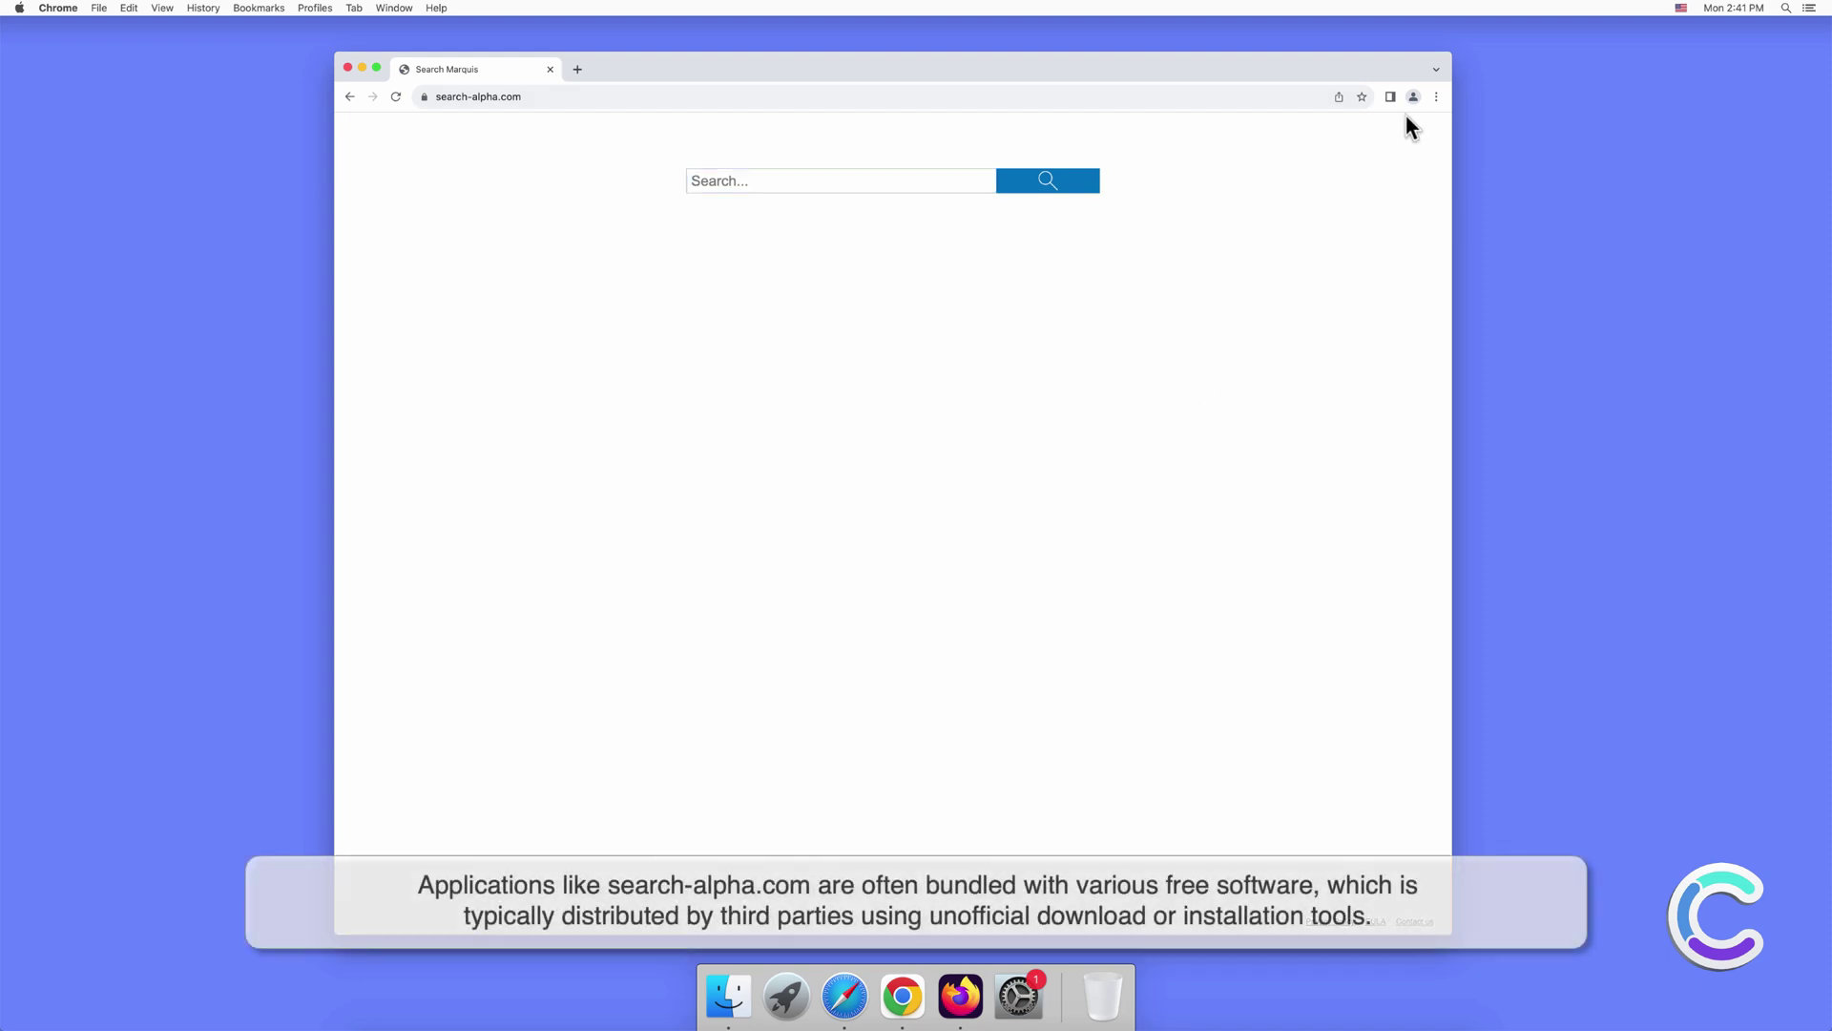
click(1435, 97)
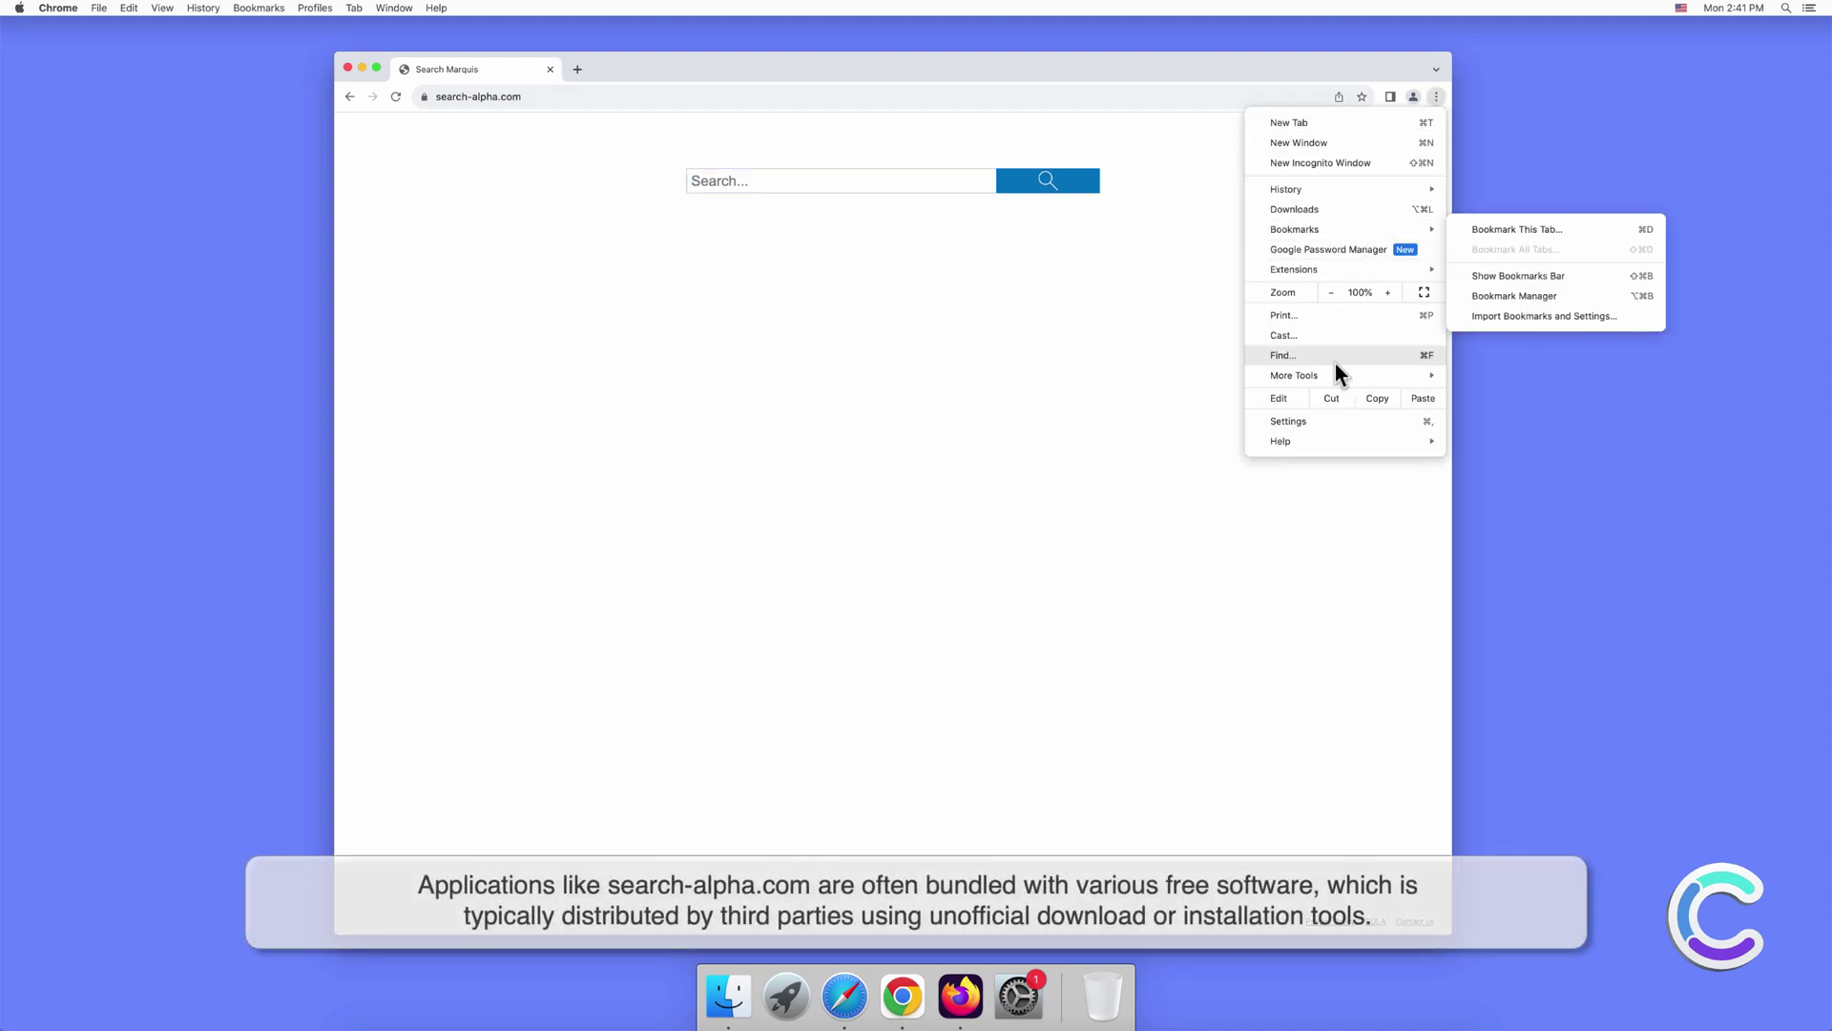
click(1300, 420)
click(437, 324)
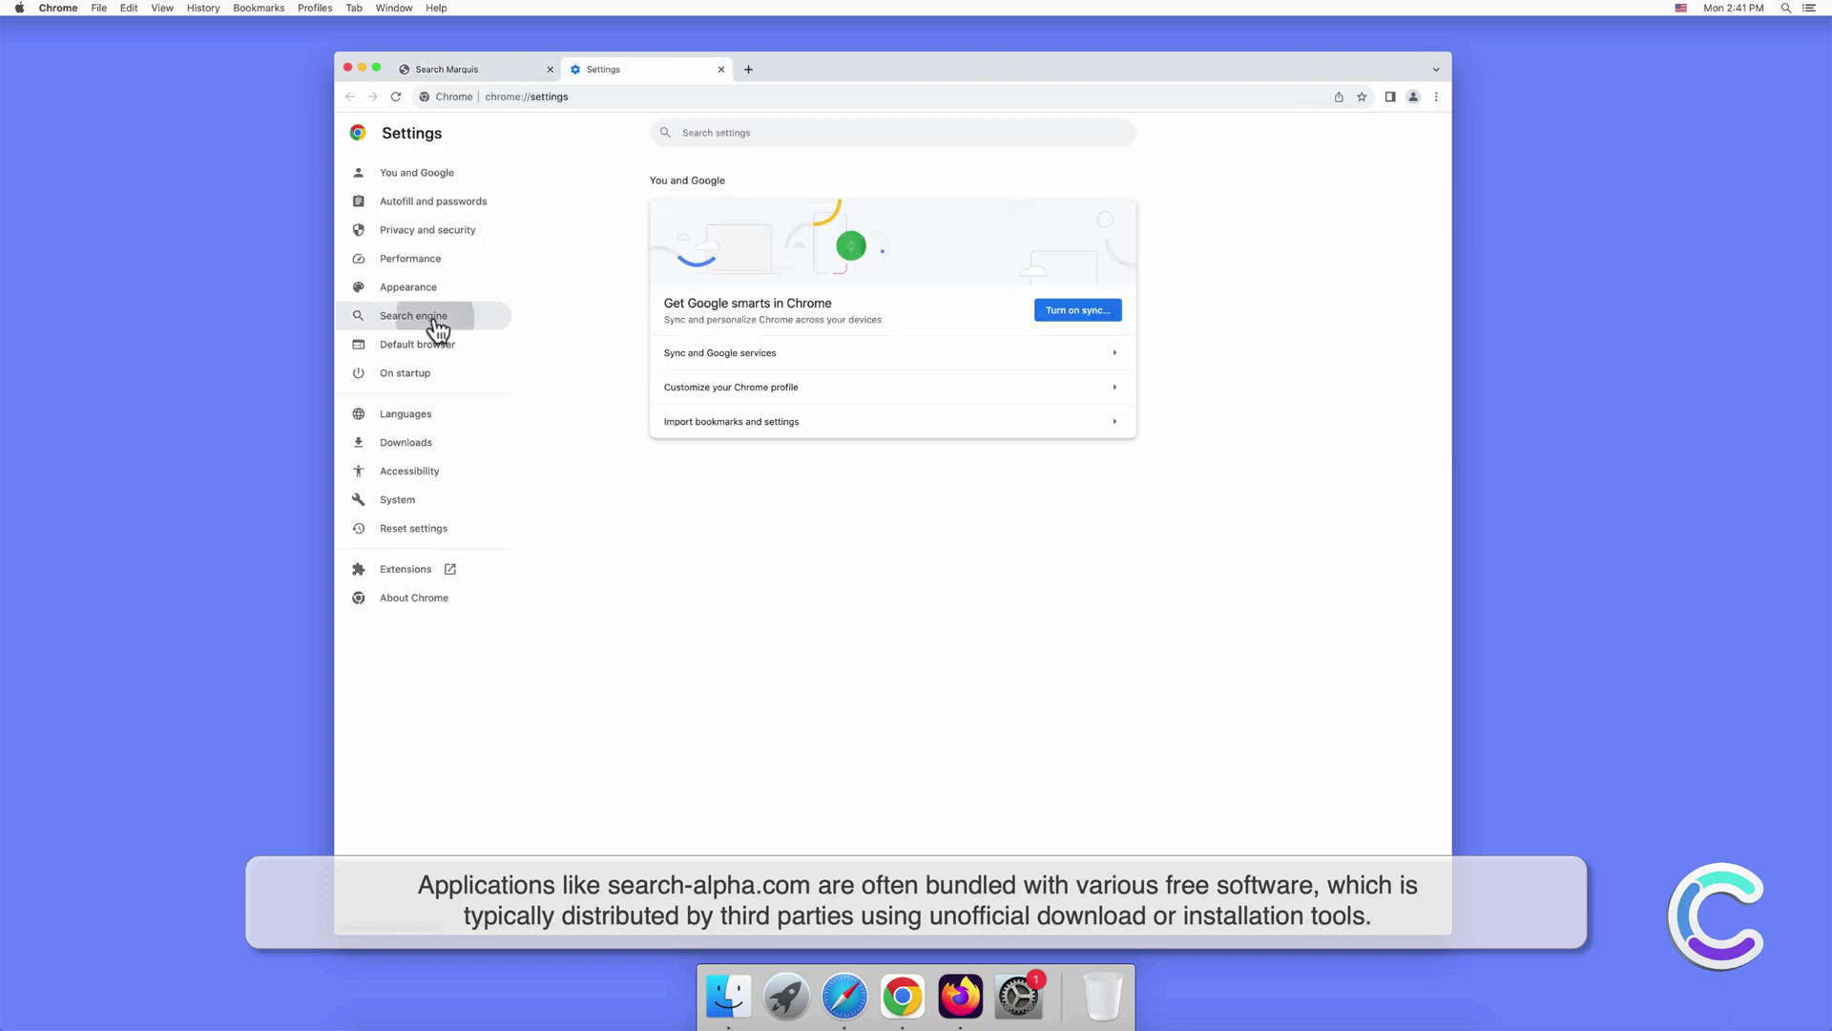
click(720, 69)
Step: Search for 'combo cleaner' in Chrome, then close the Chrome window
click(751, 96)
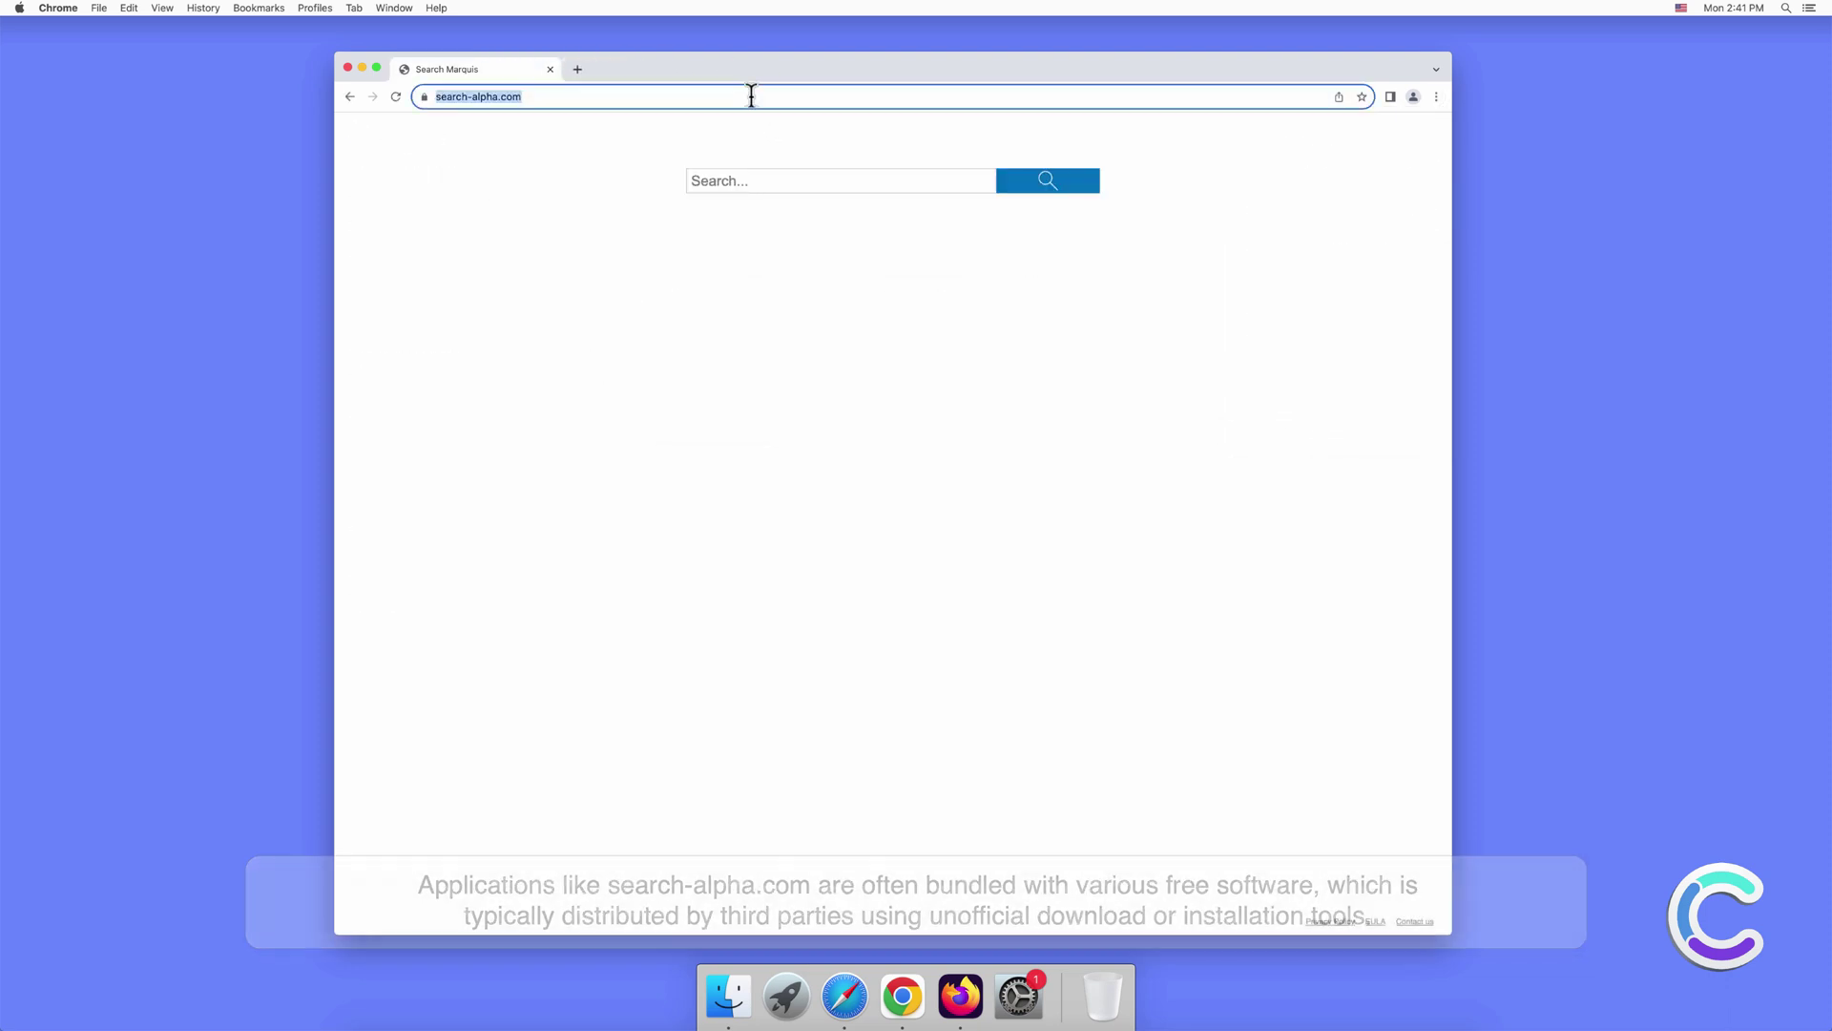
text(combo cleaner)
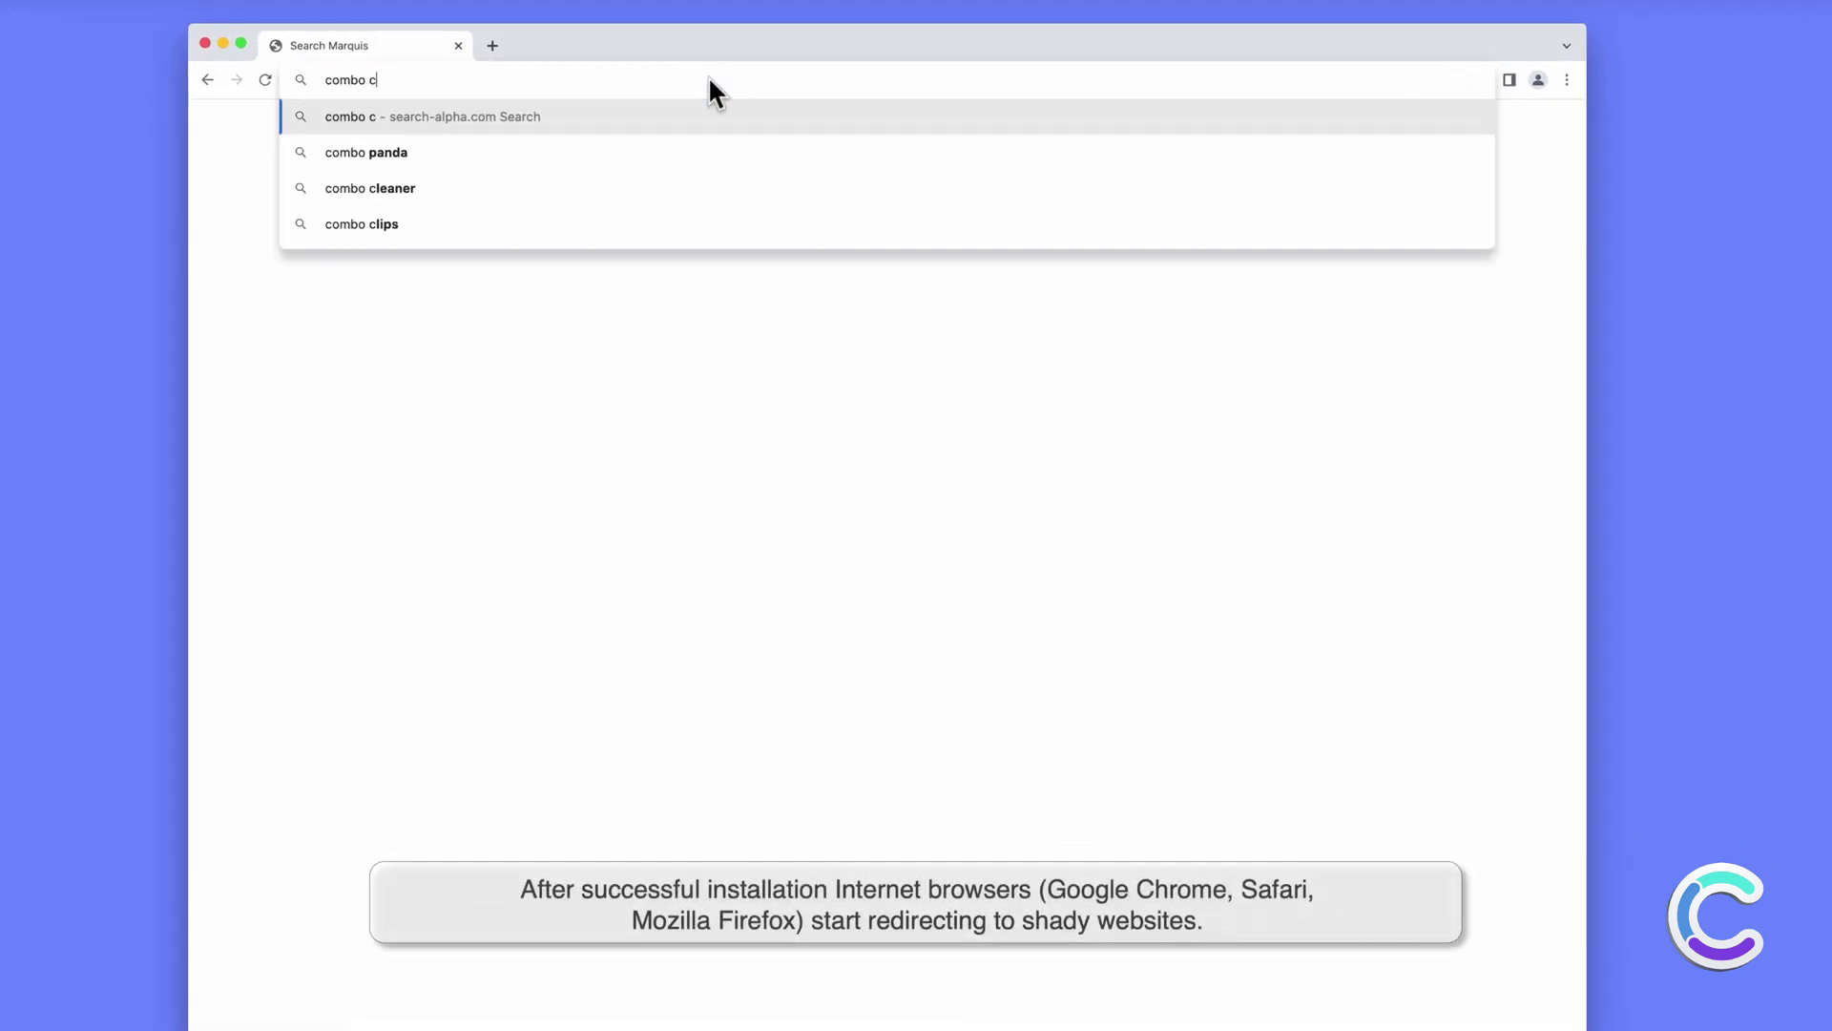
key(Return)
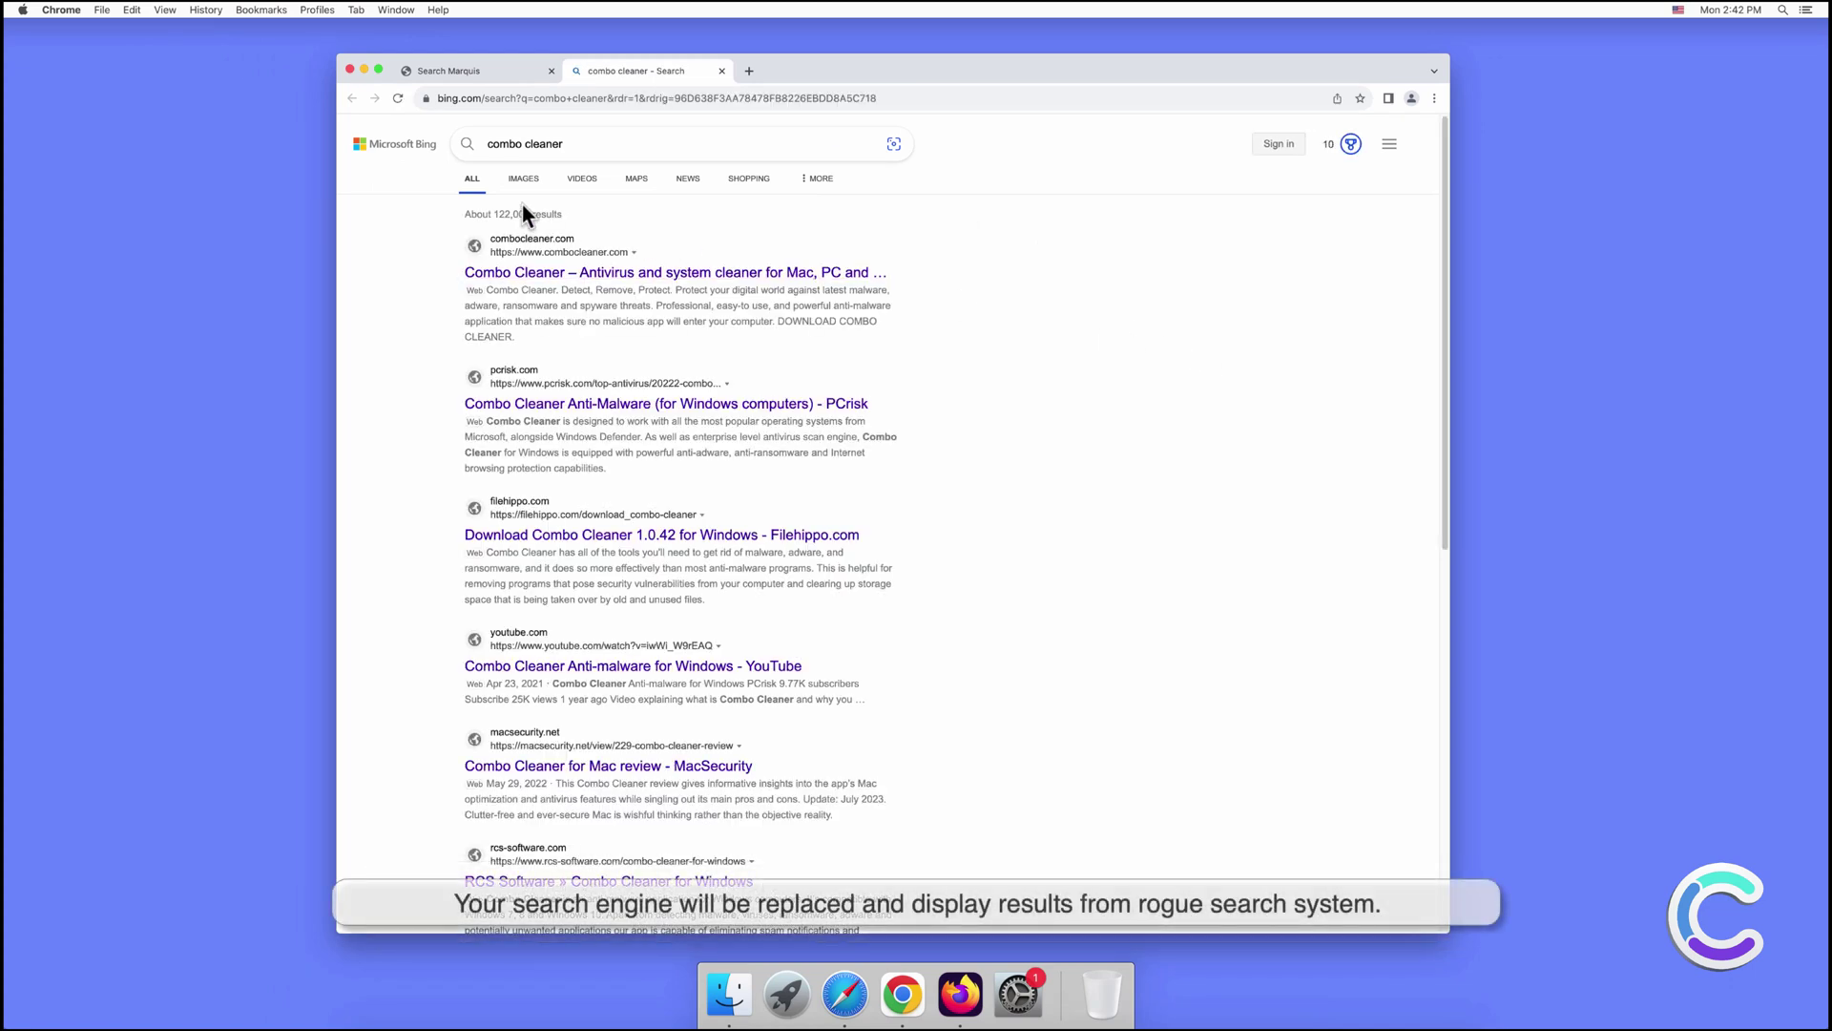
click(349, 70)
Step: Launch Firefox and check its search and homepage settings
click(960, 992)
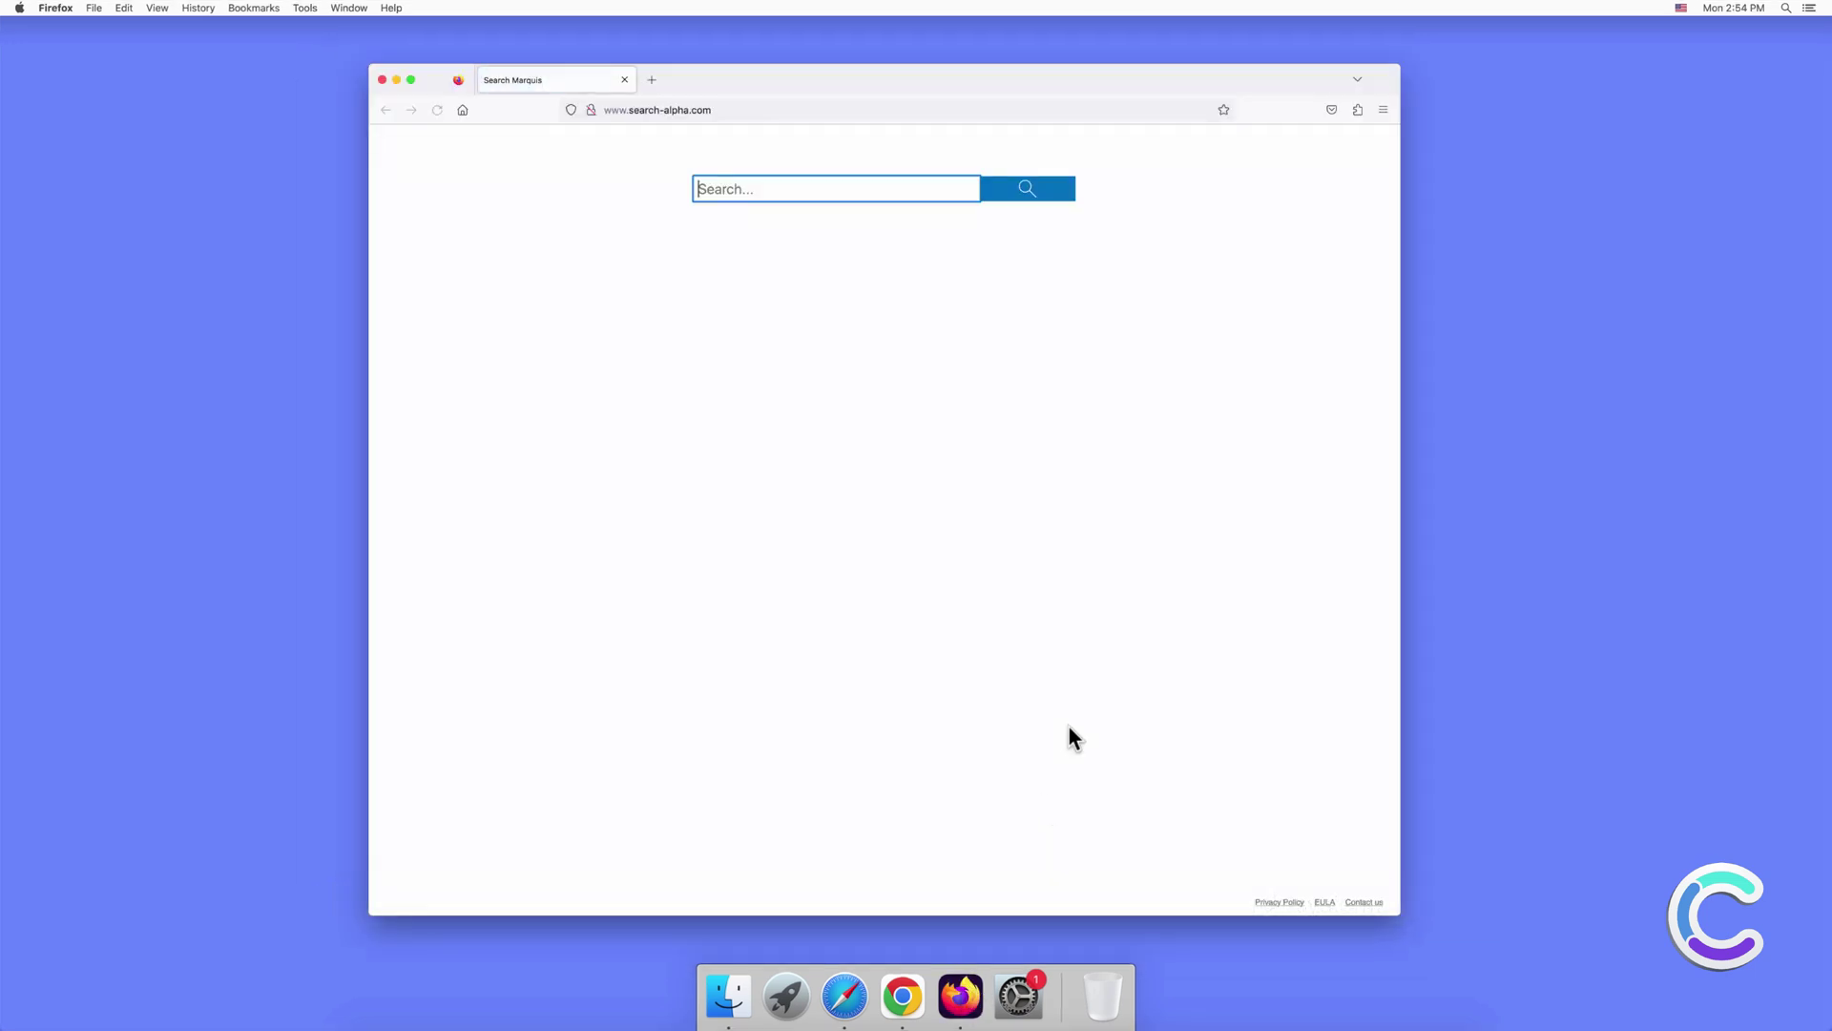
click(1382, 111)
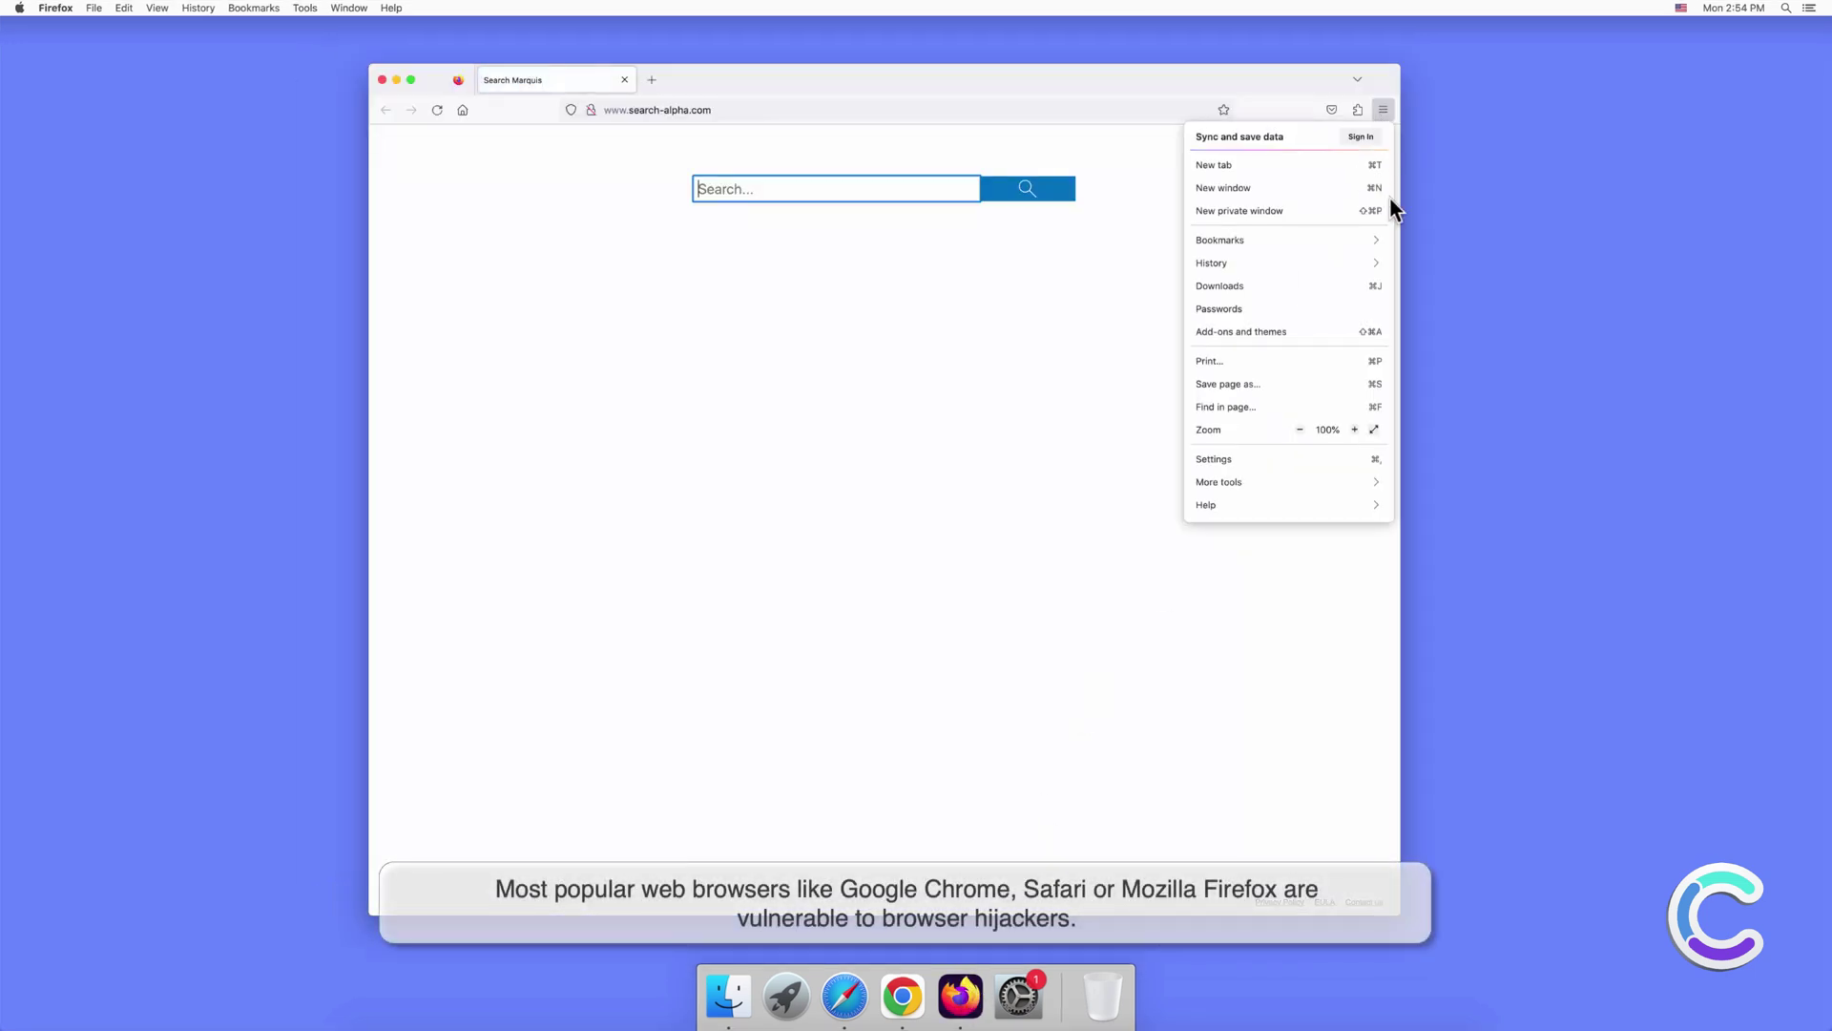
click(1268, 459)
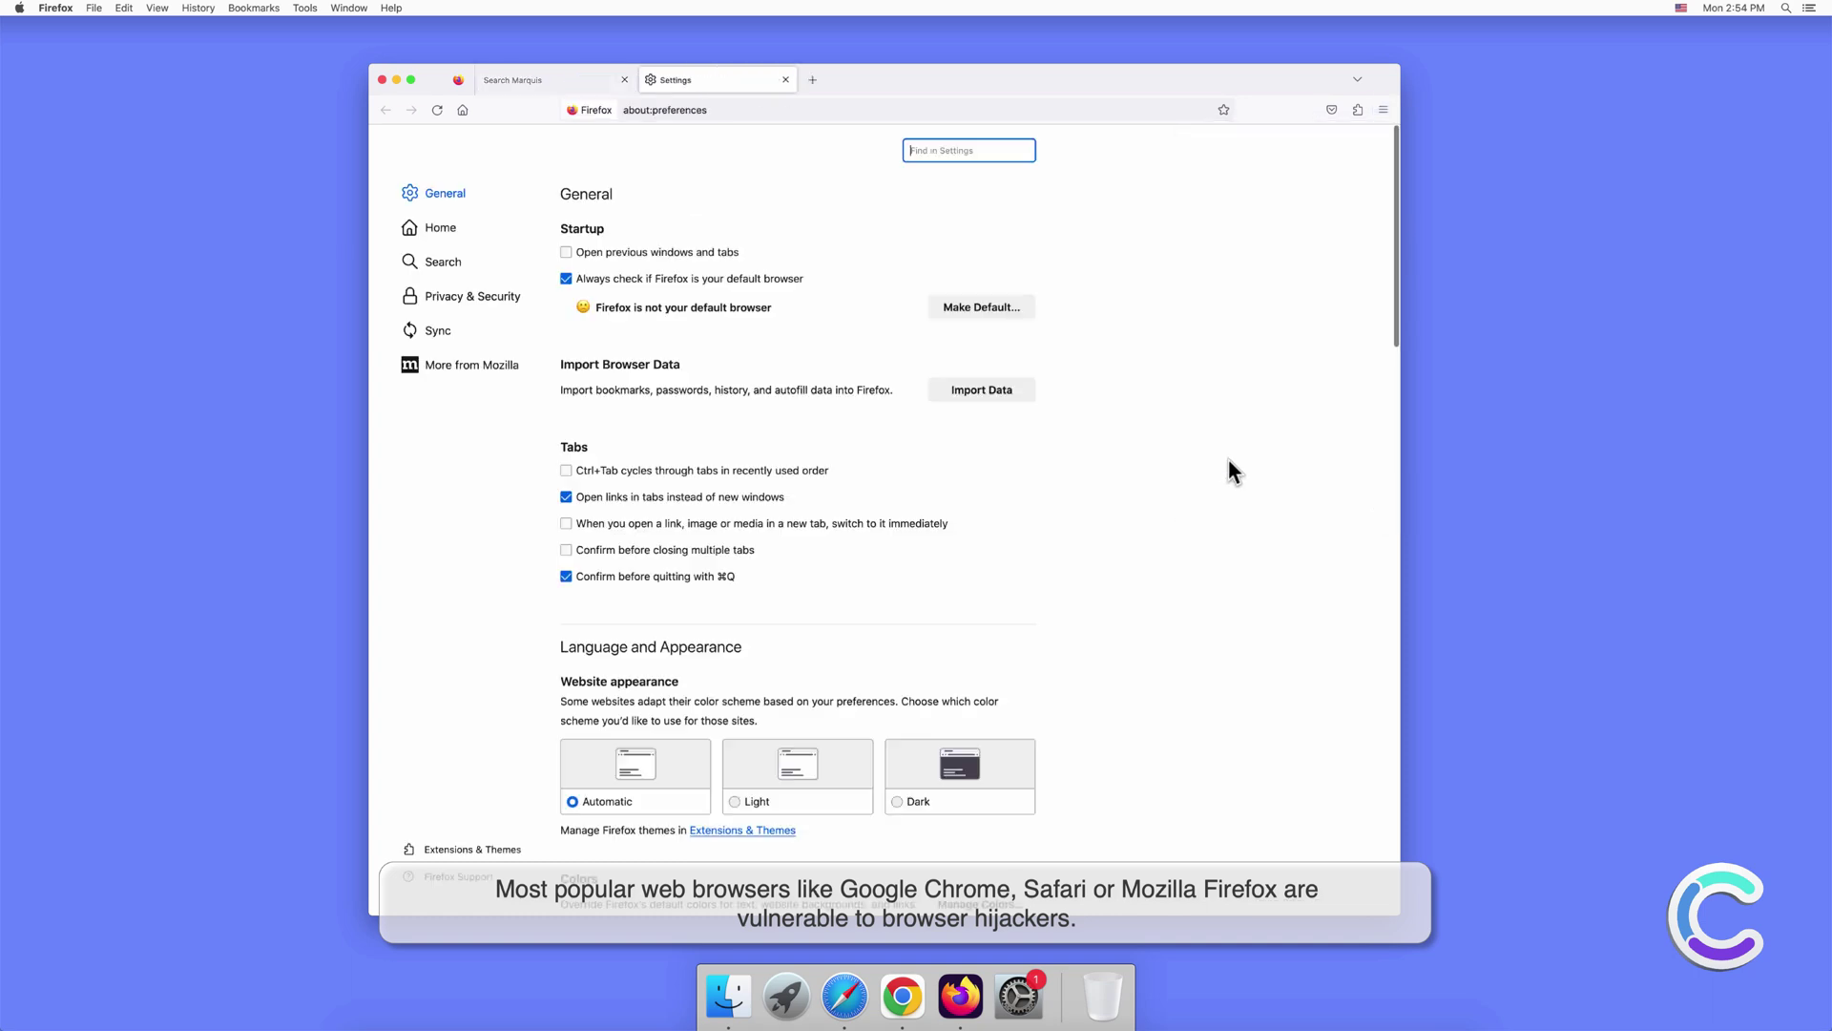
click(443, 262)
click(460, 227)
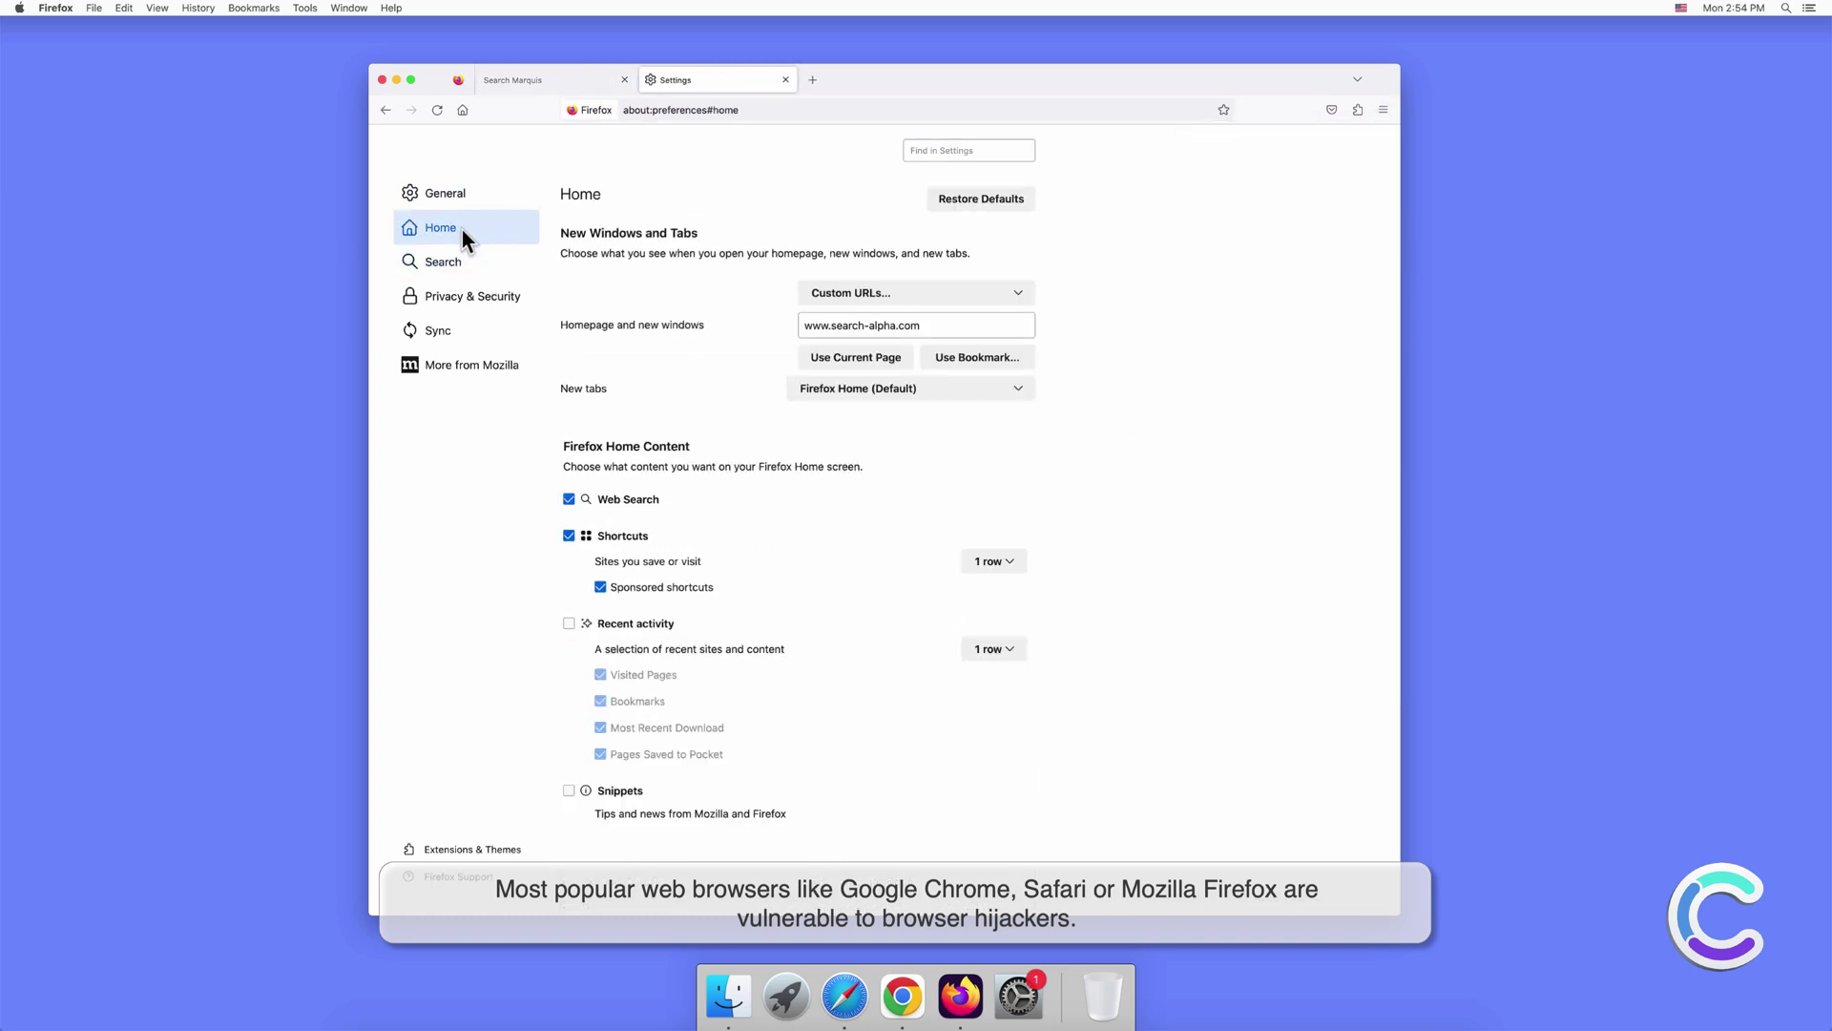
click(786, 80)
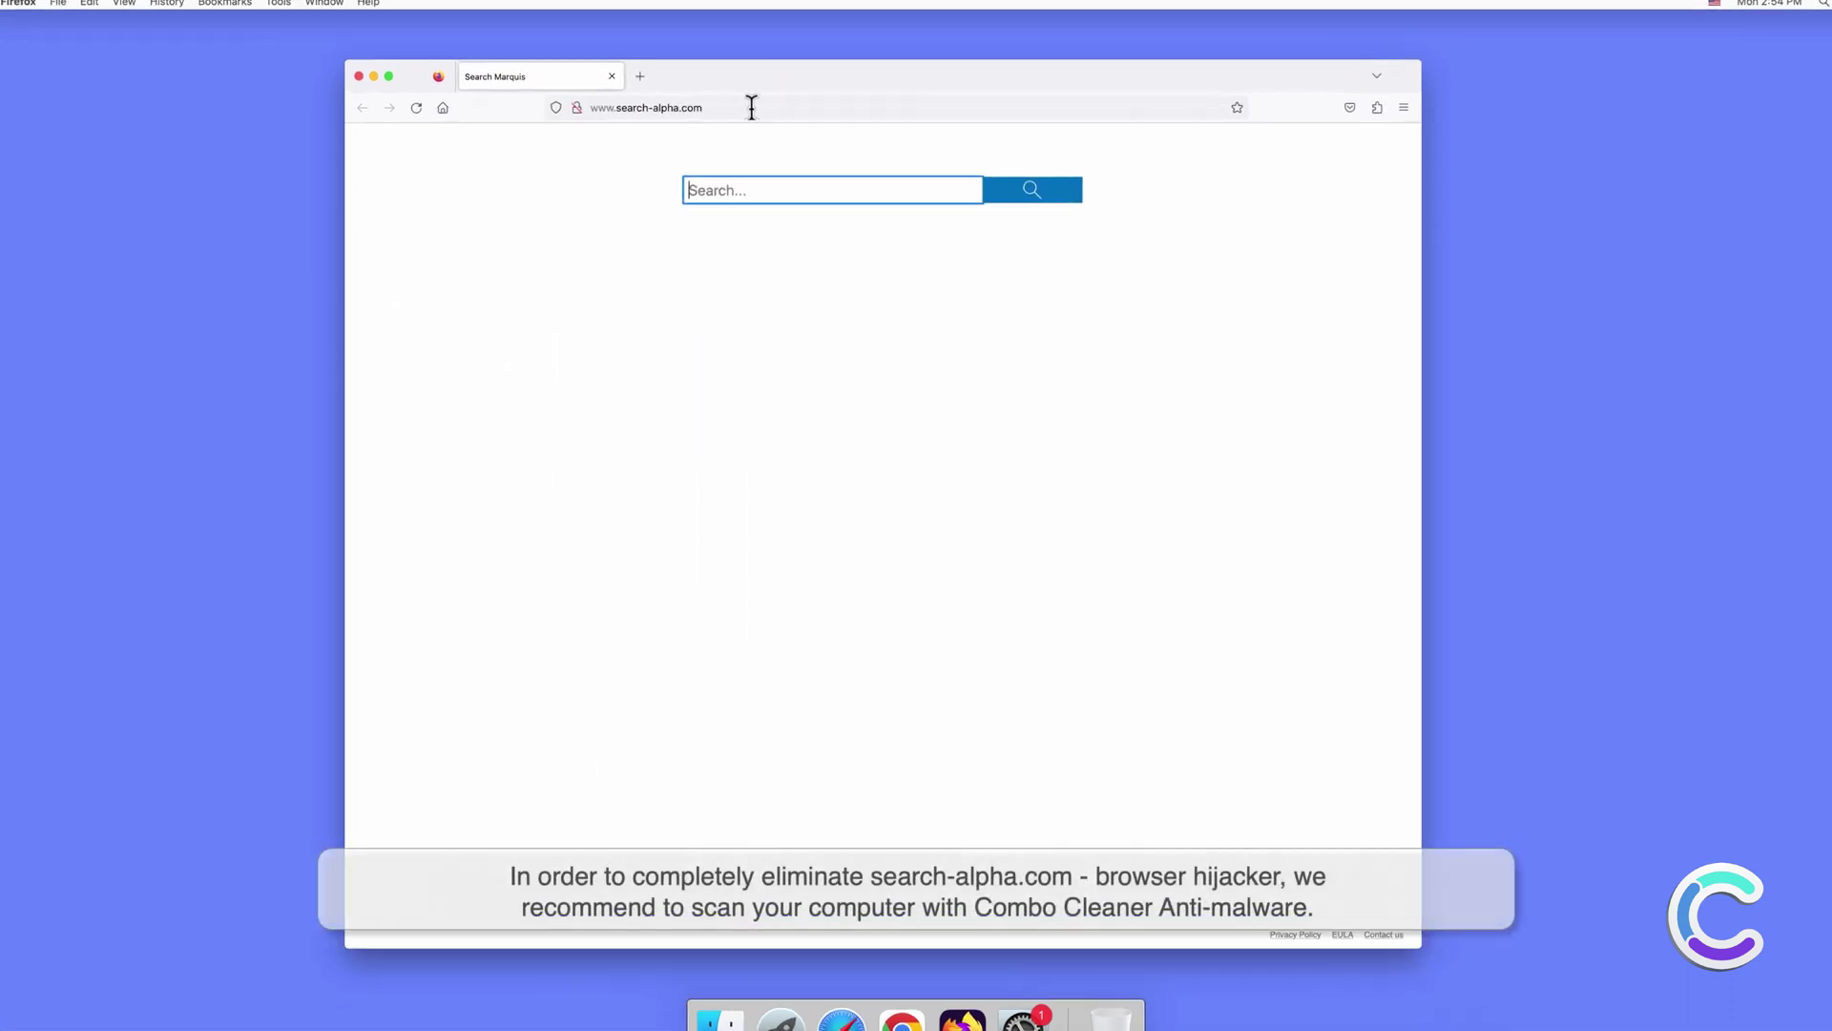
Step: Search for 'pcrisk' in Firefox, then close the results tab and the Firefox window
click(752, 107)
text(pcrisk)
key(Return)
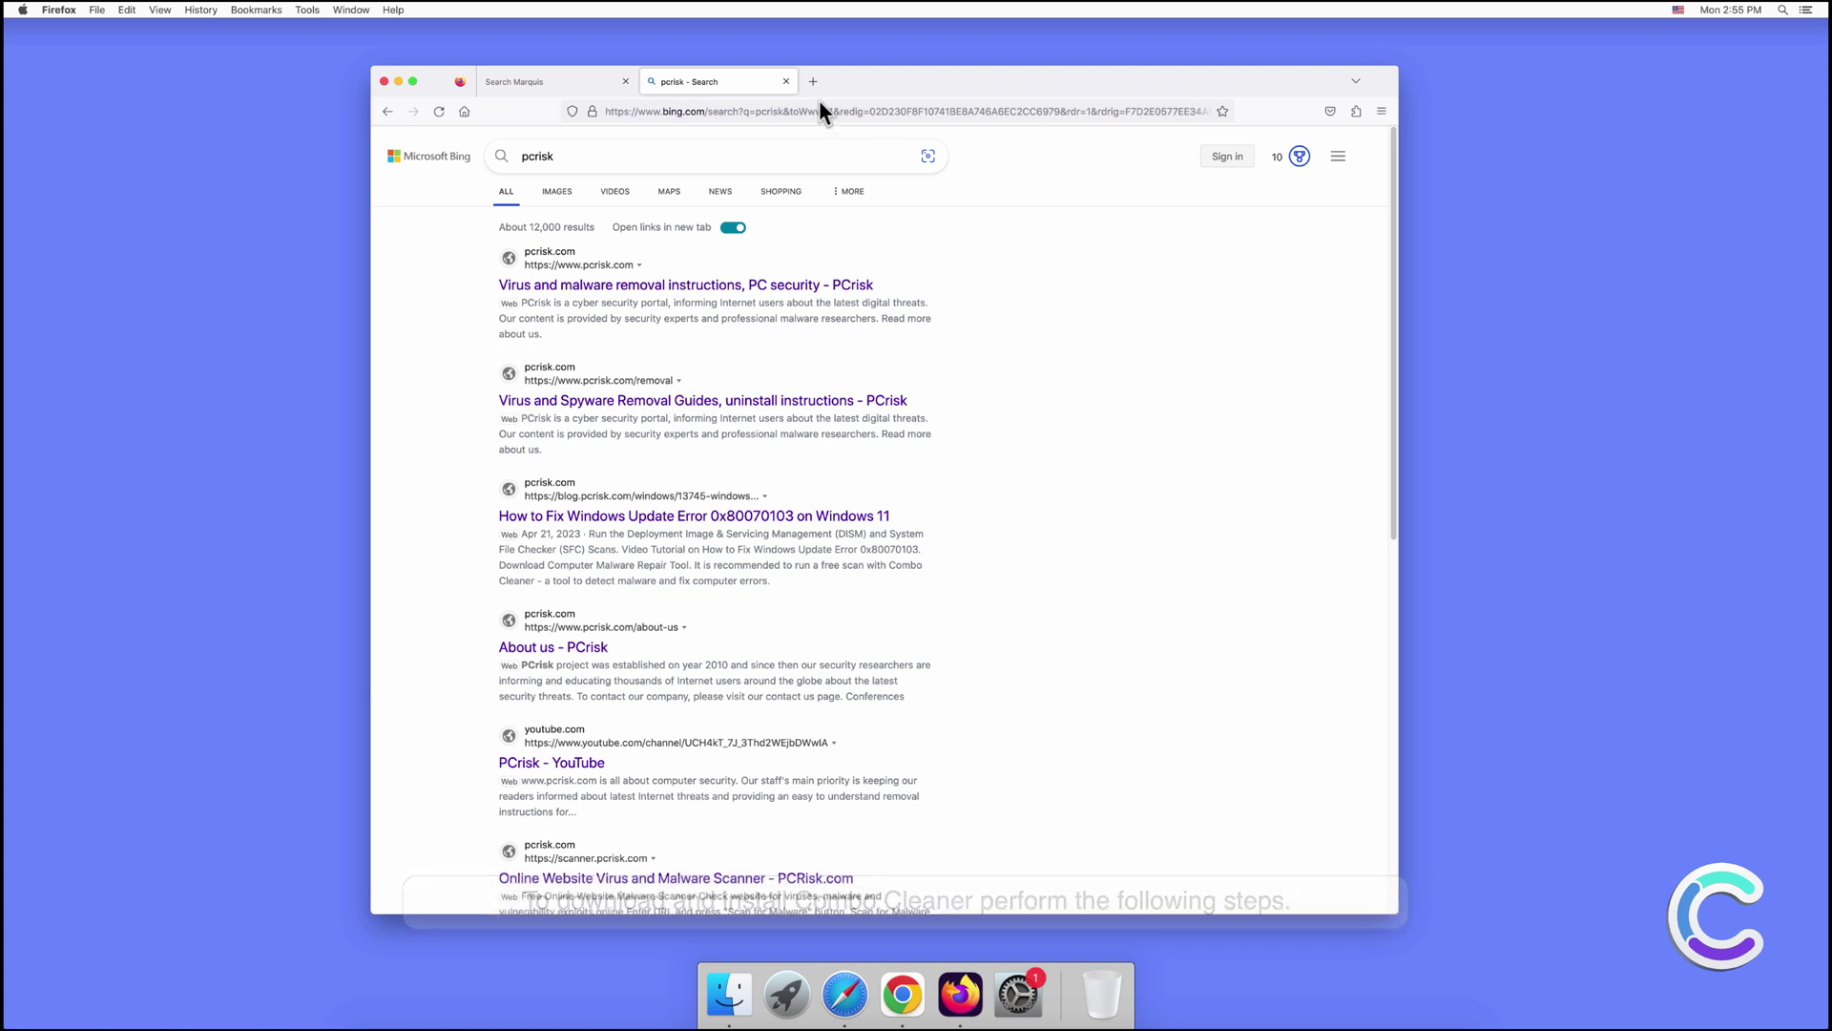
click(786, 81)
click(383, 81)
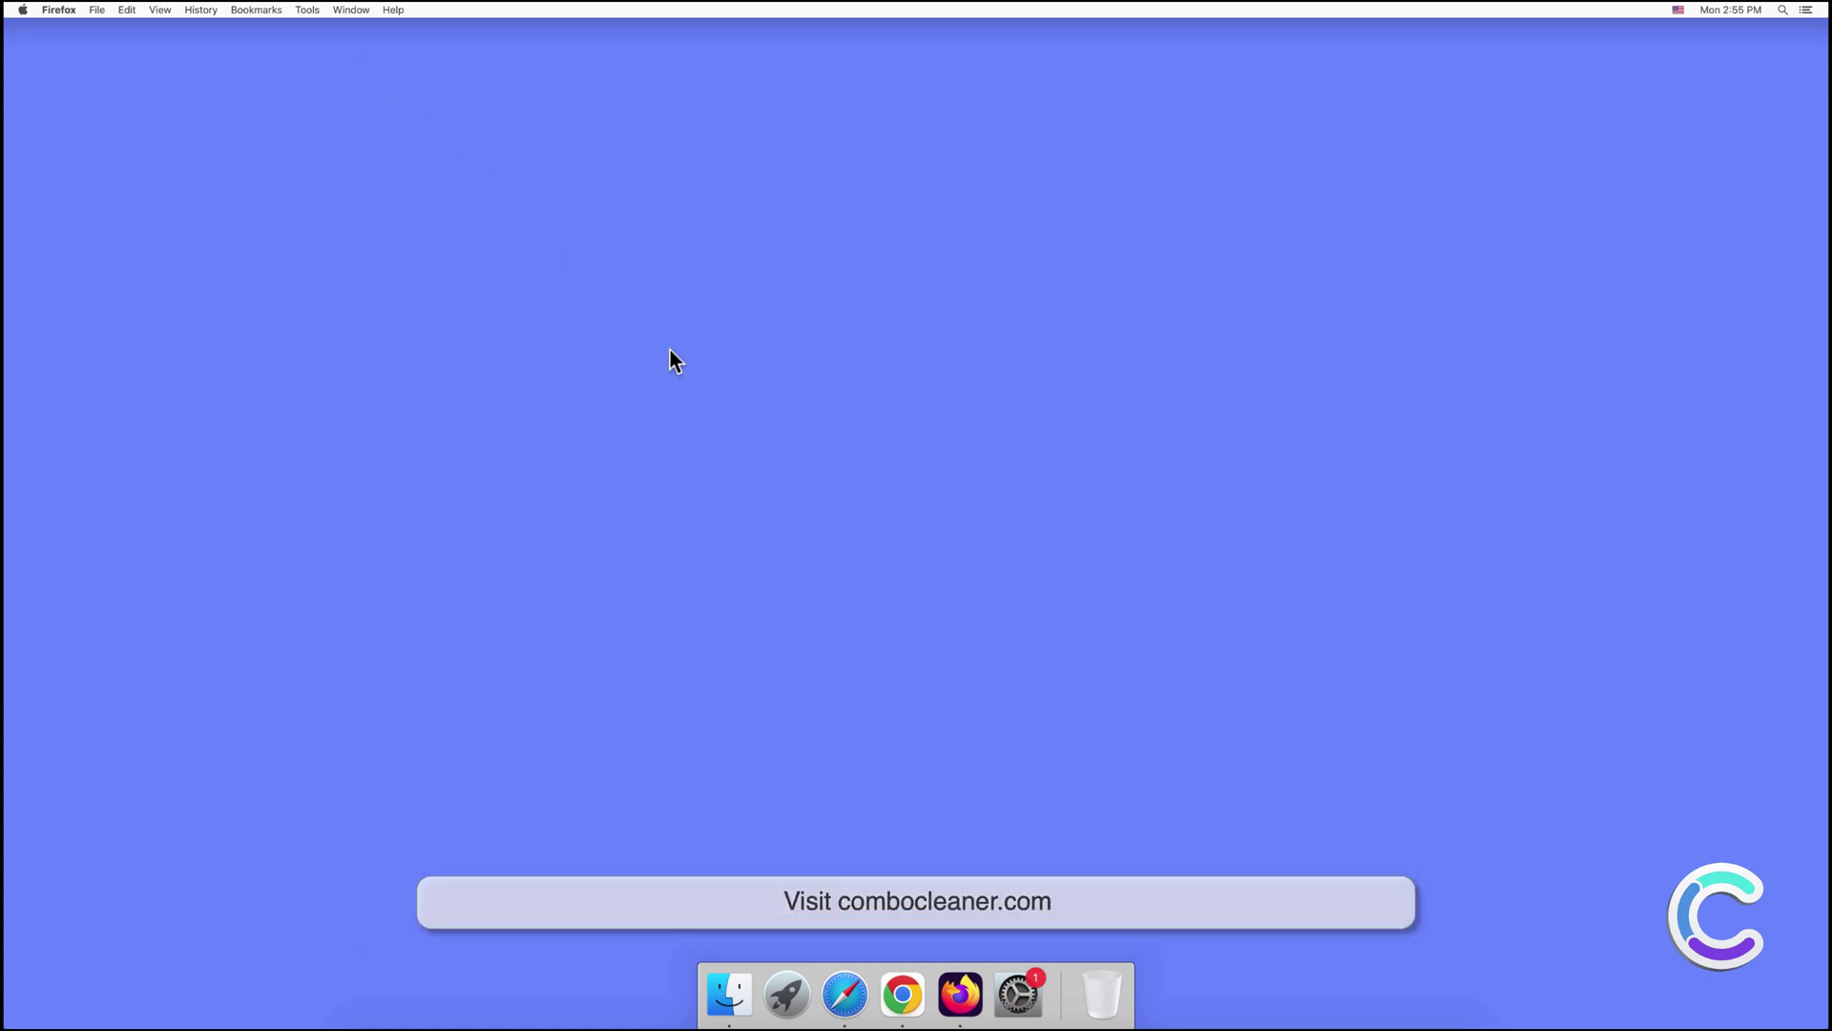
click(845, 994)
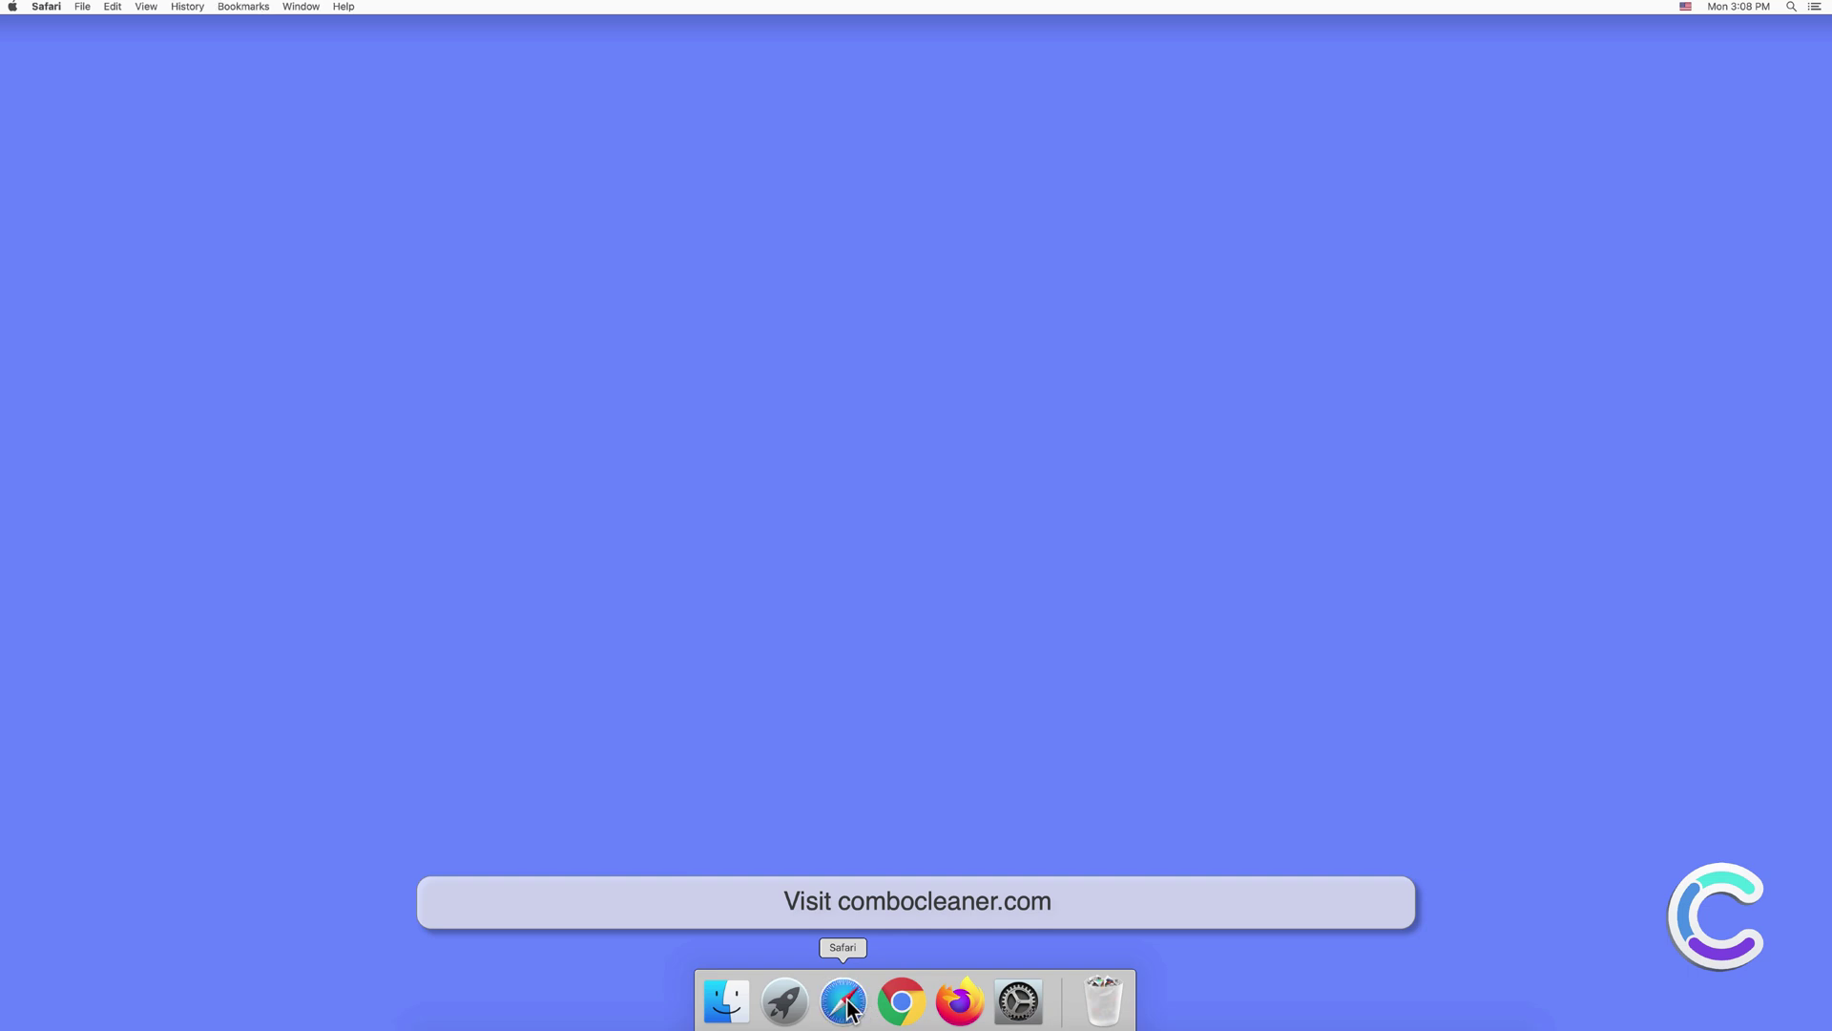
text(www)
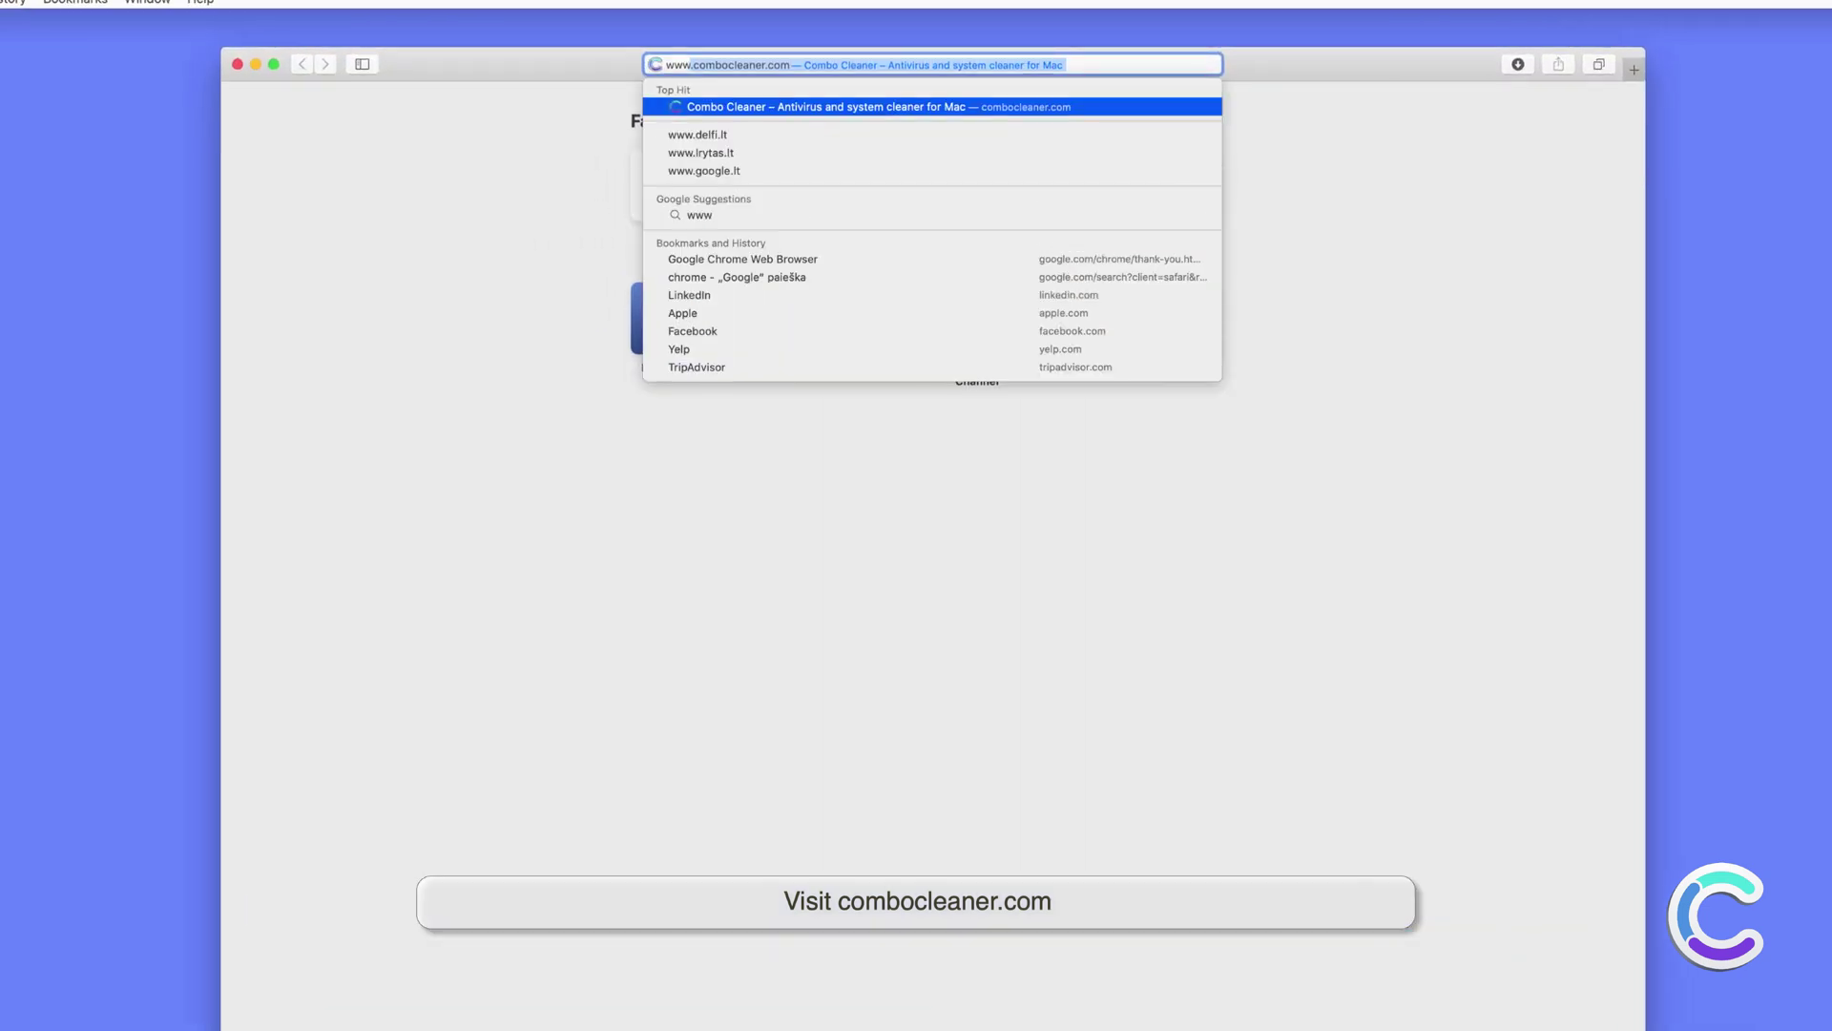
text(.combocleaner)
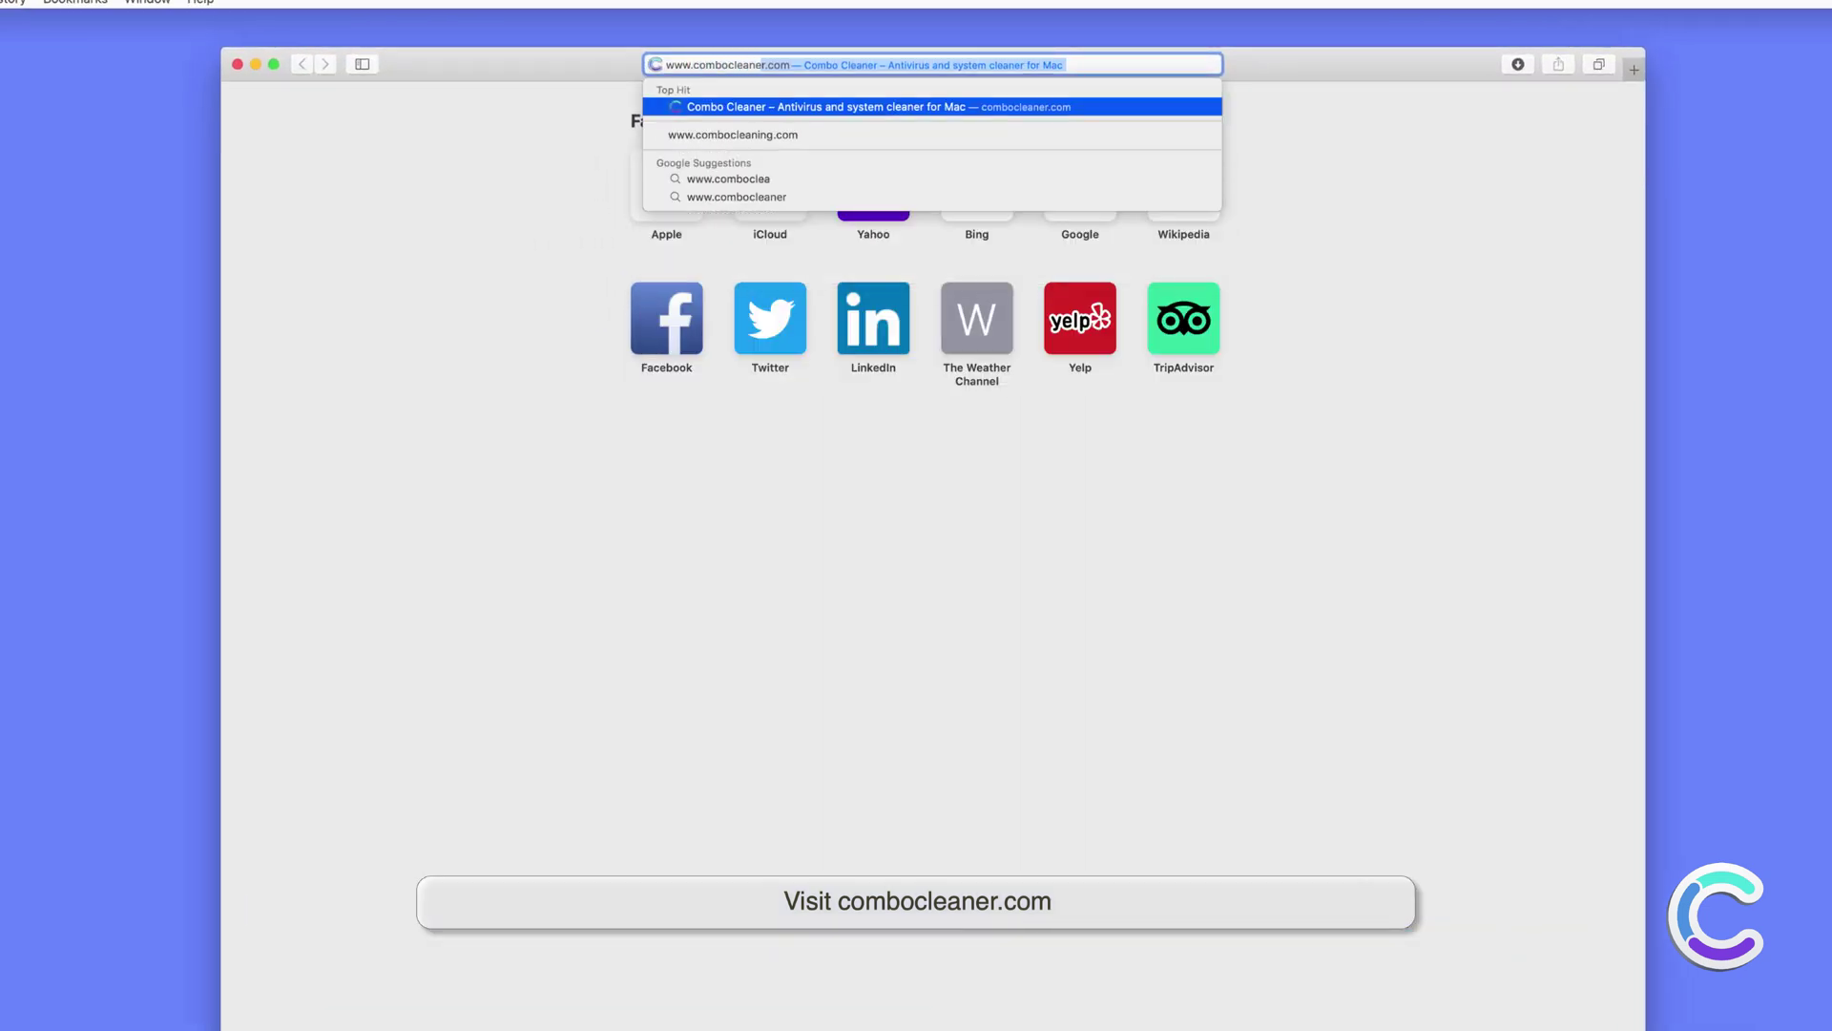
text(.com)
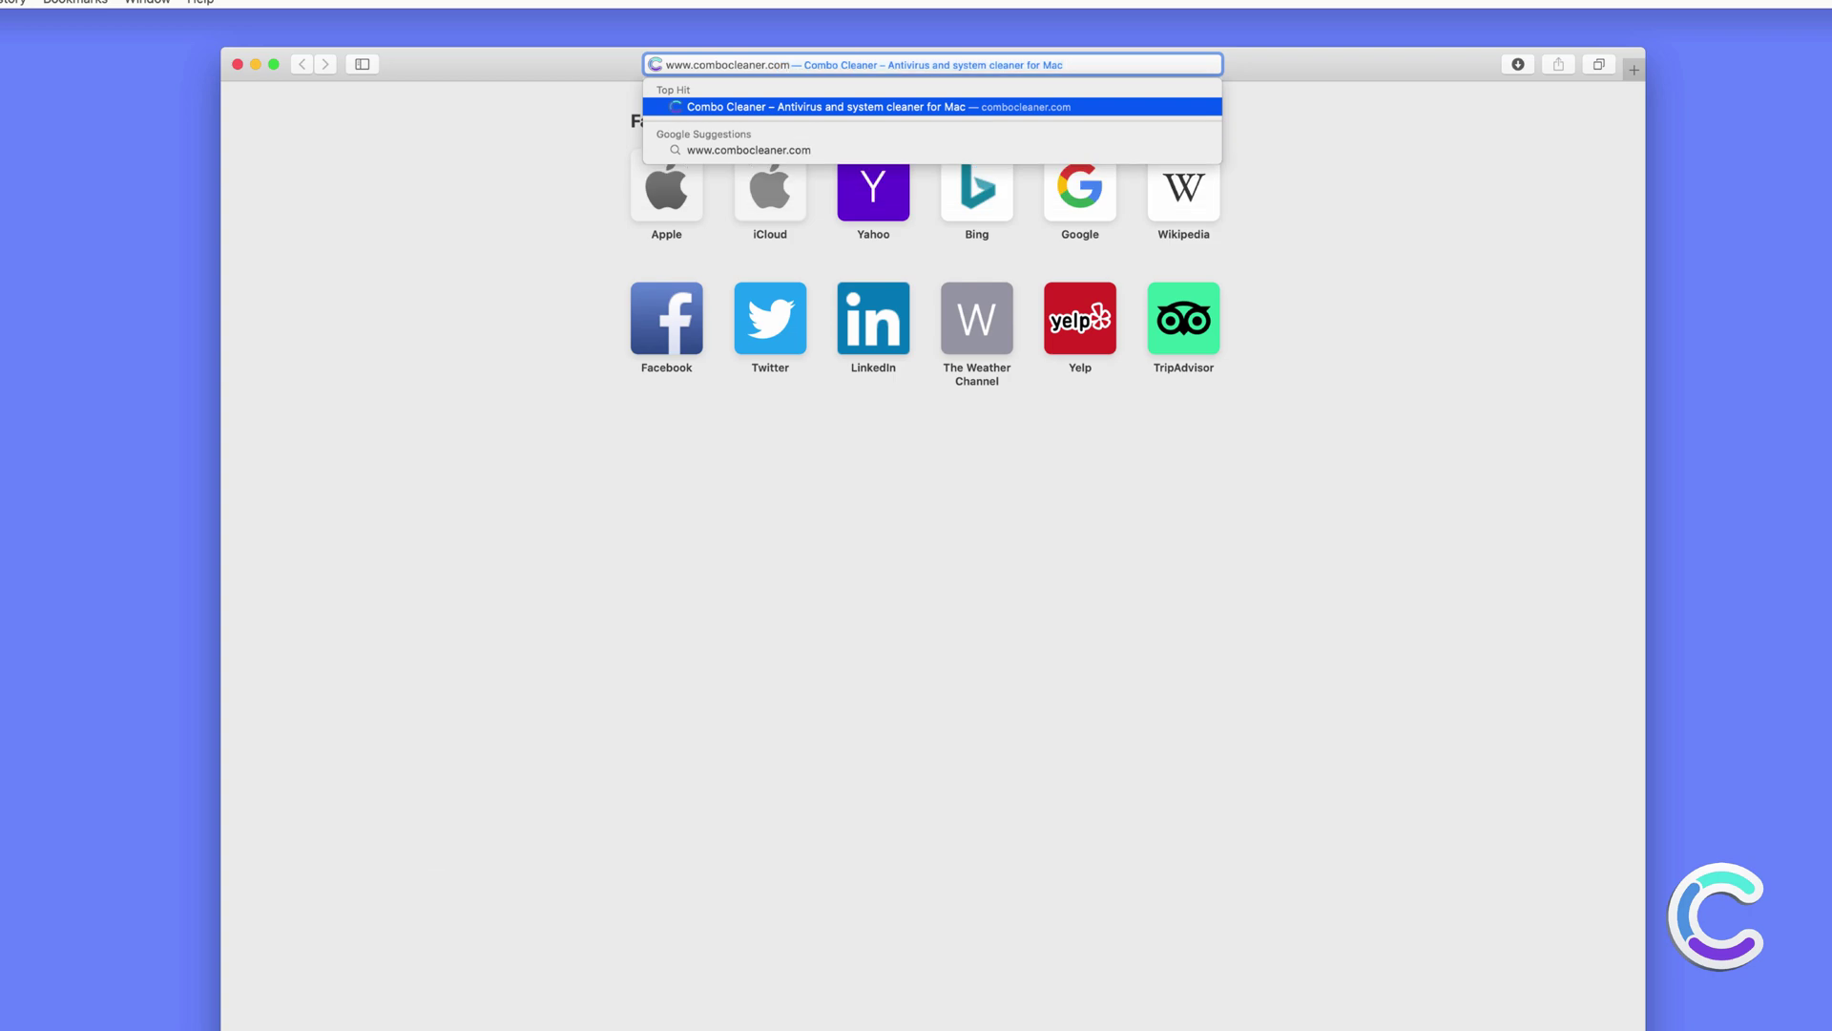
key(Return)
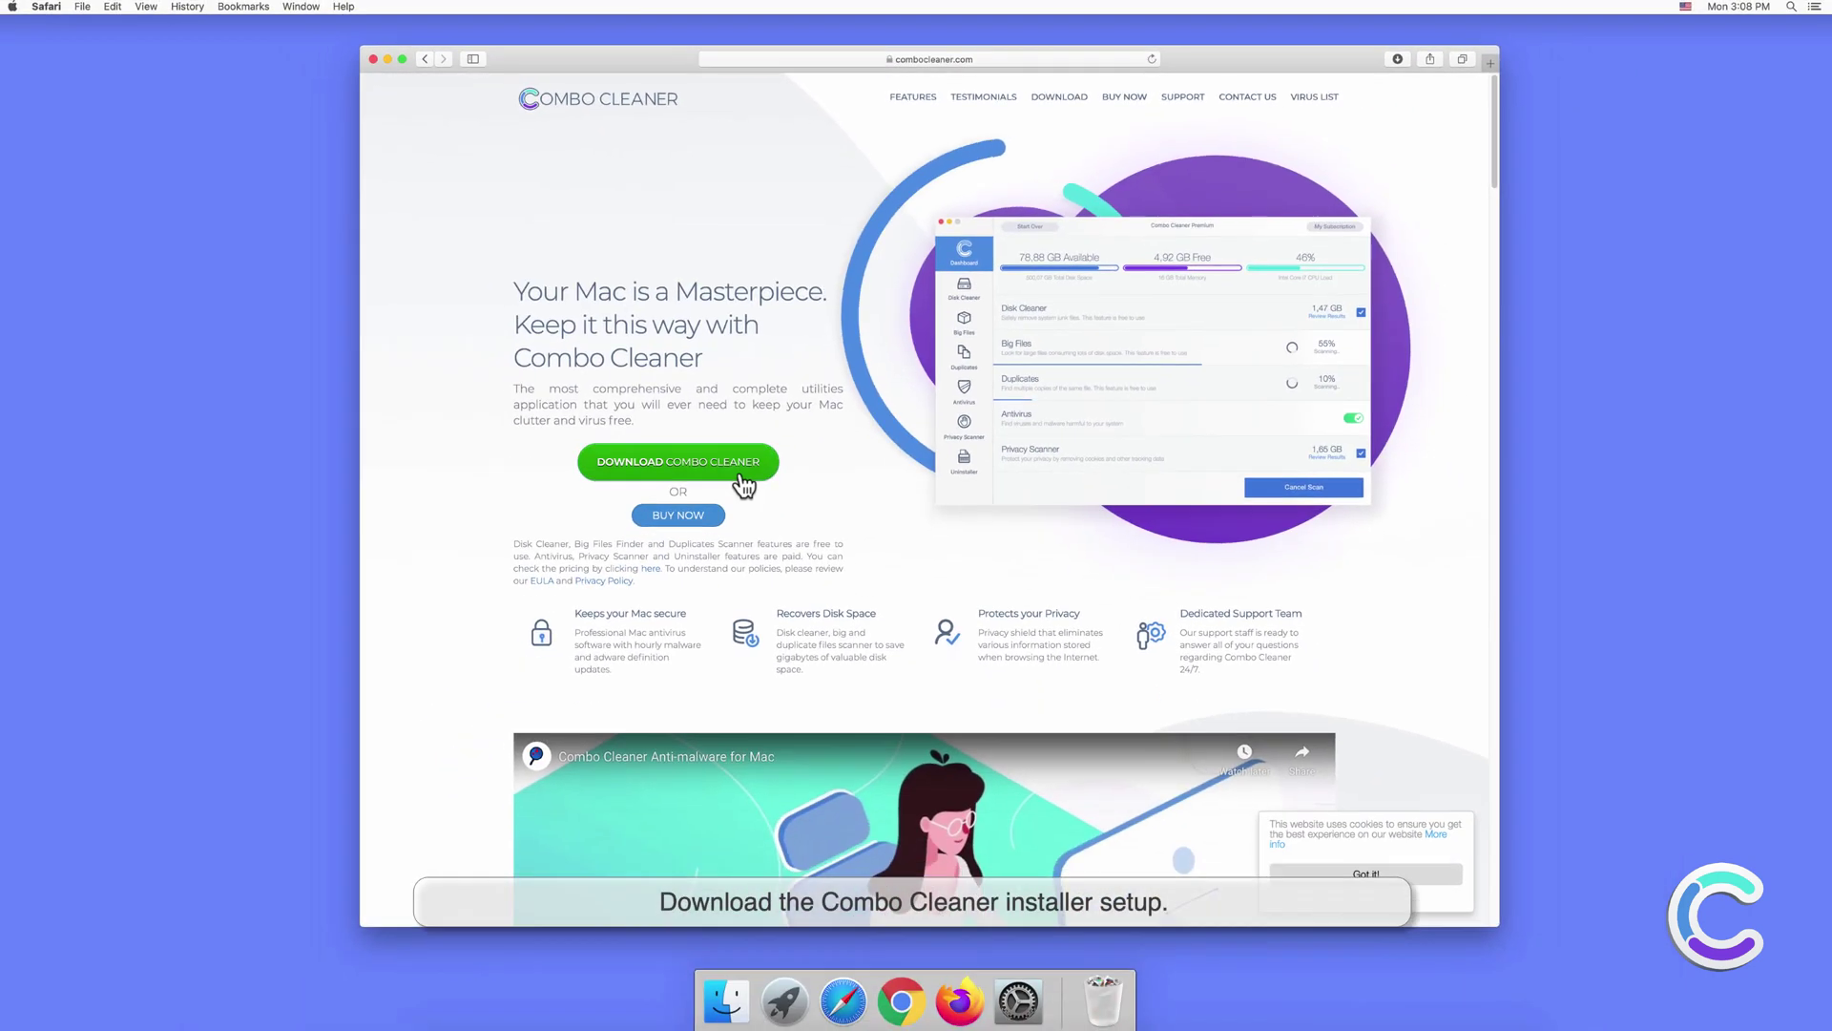
click(1395, 59)
click(1384, 117)
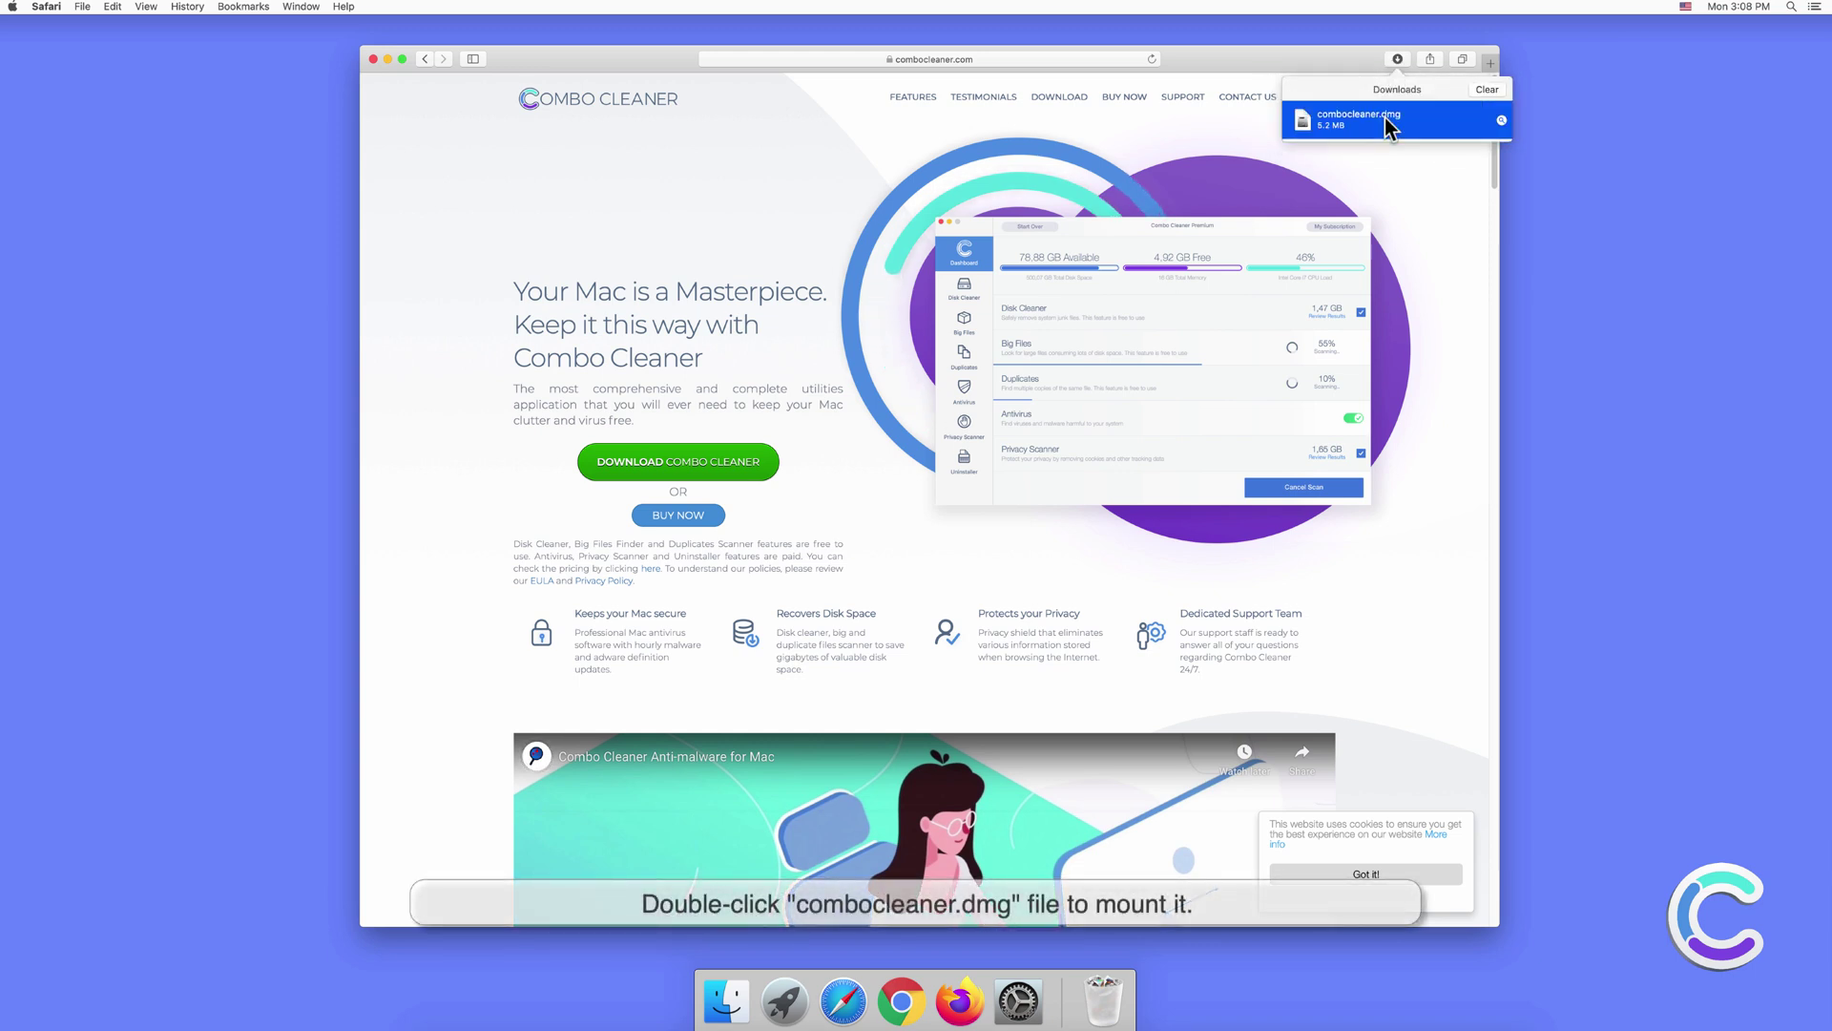
double_click(1384, 118)
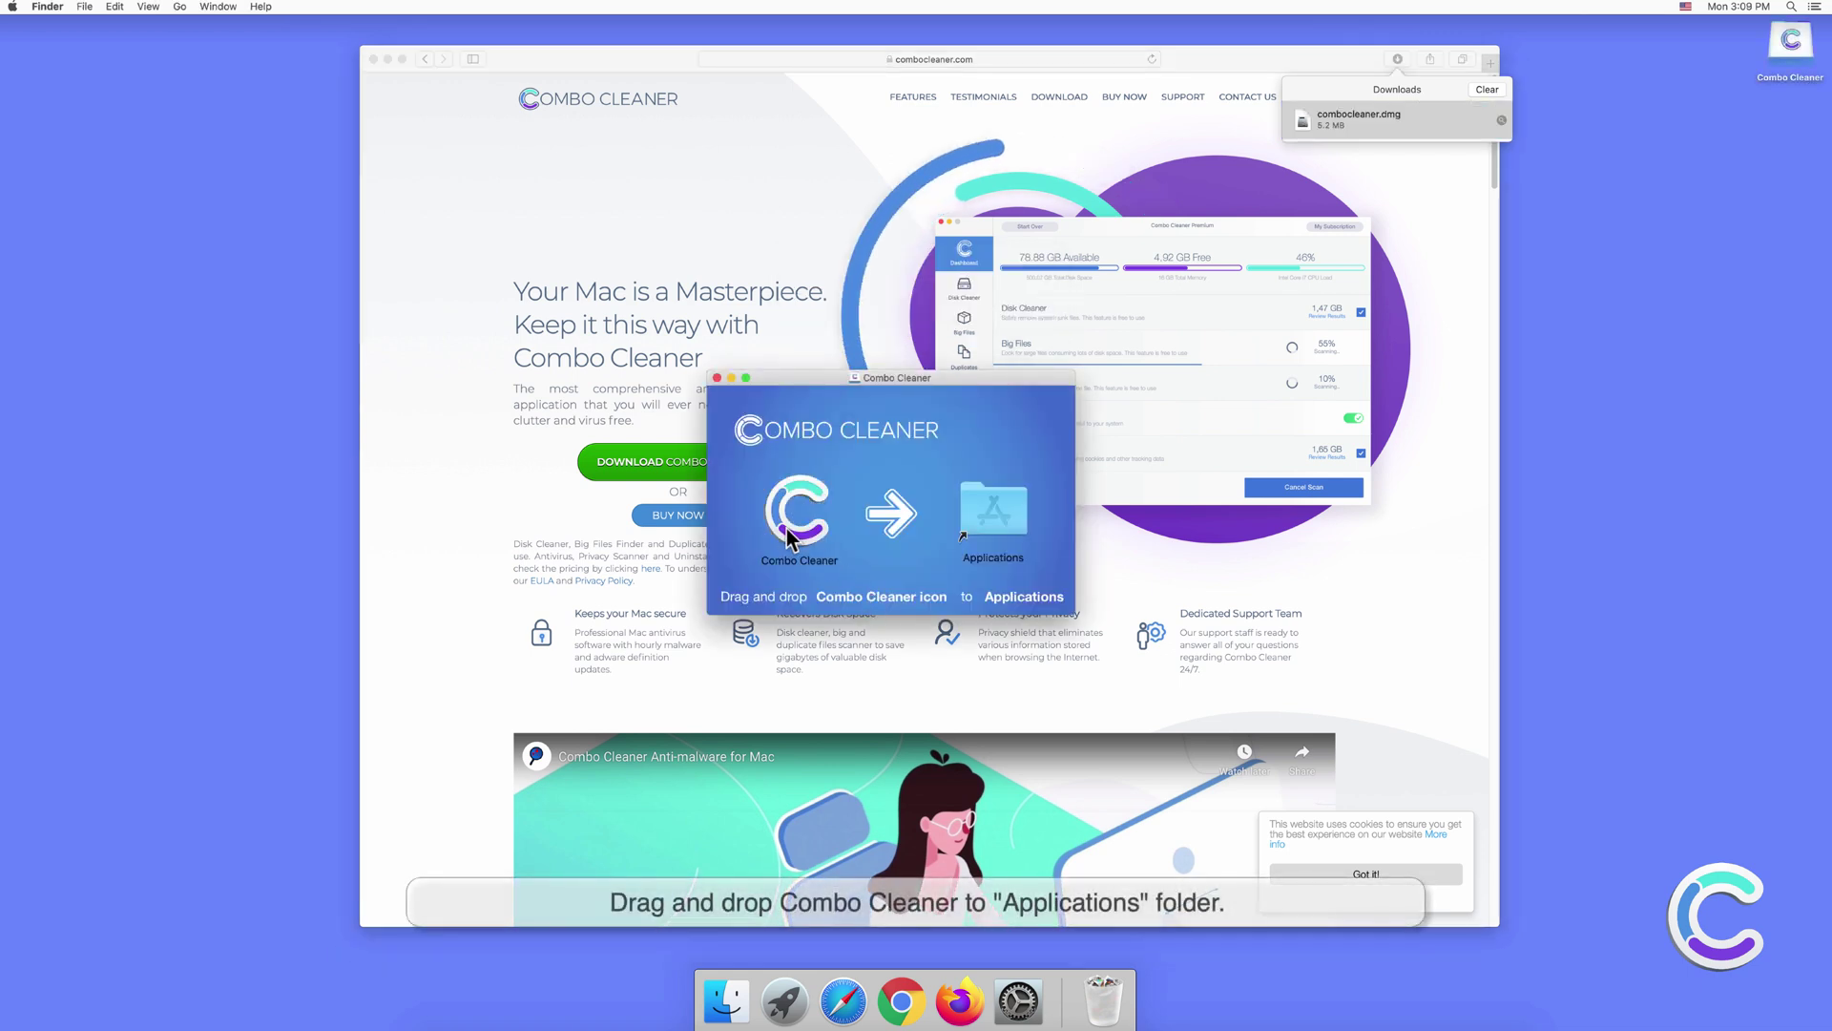
Step: Copy Combo Cleaner into Applications, then close the installer disk and browser windows
click(788, 539)
drag(883, 522, 981, 529)
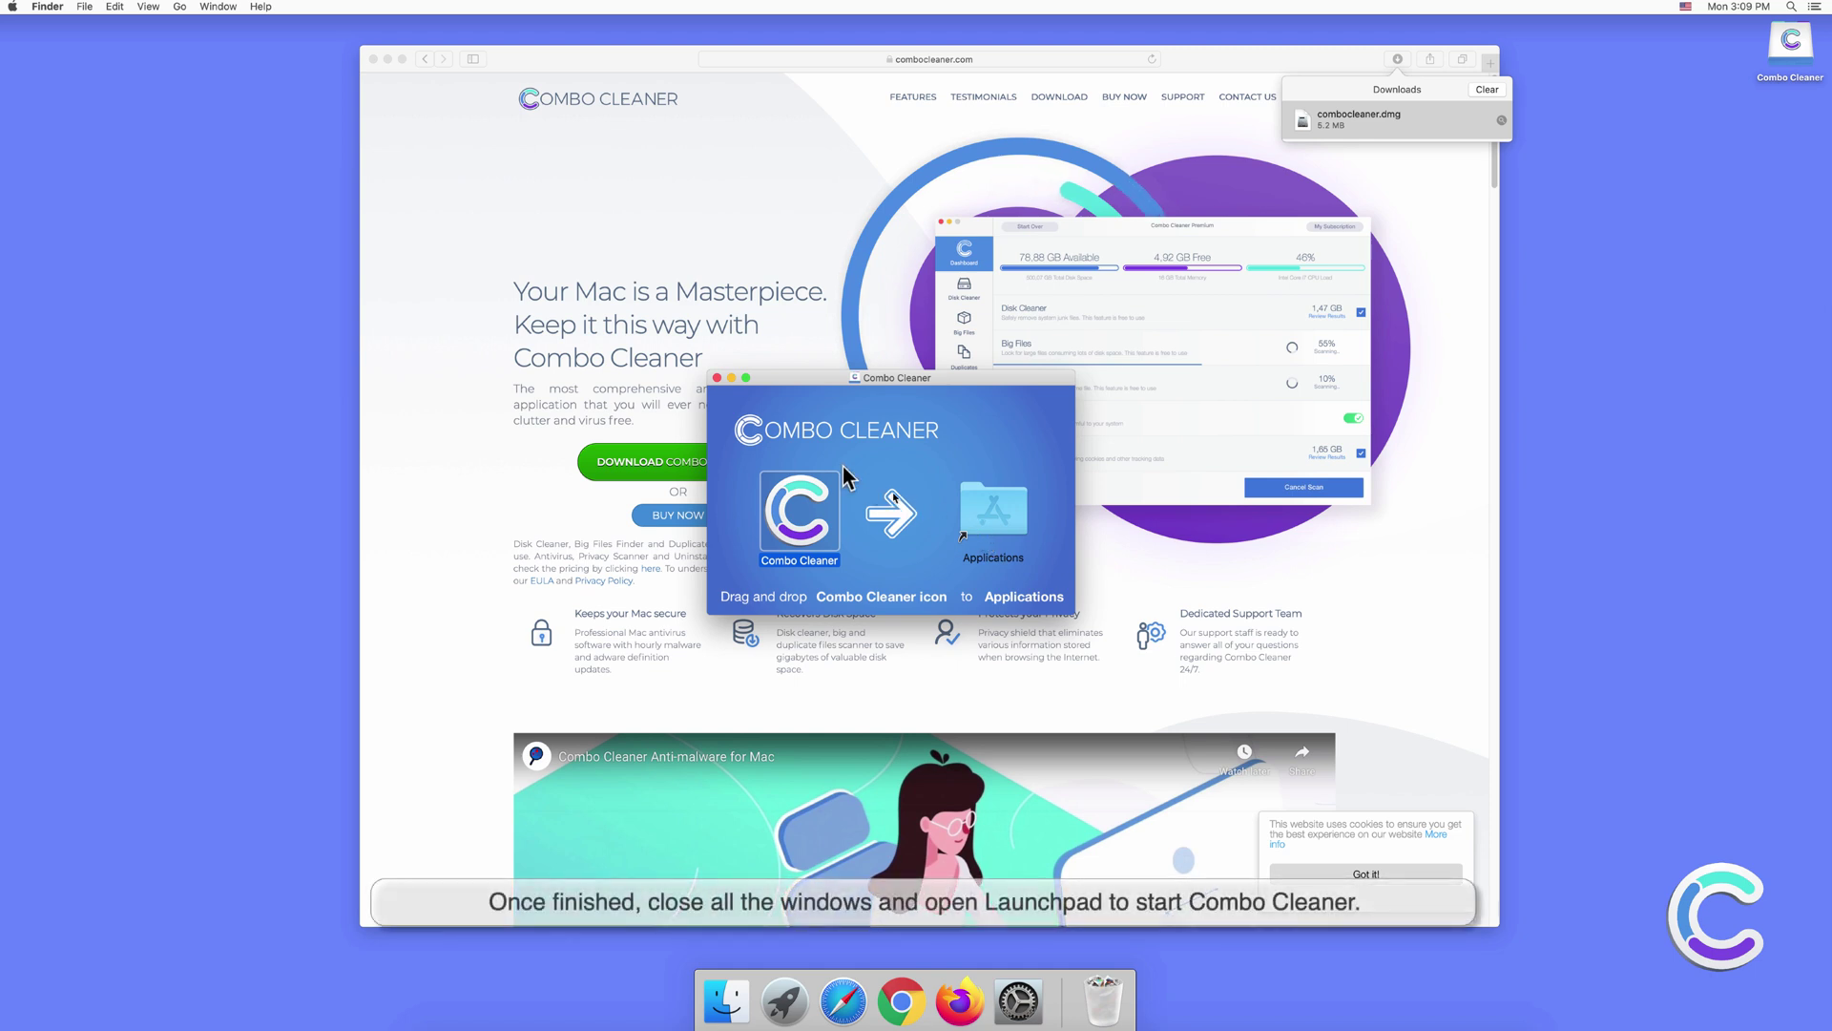
click(718, 380)
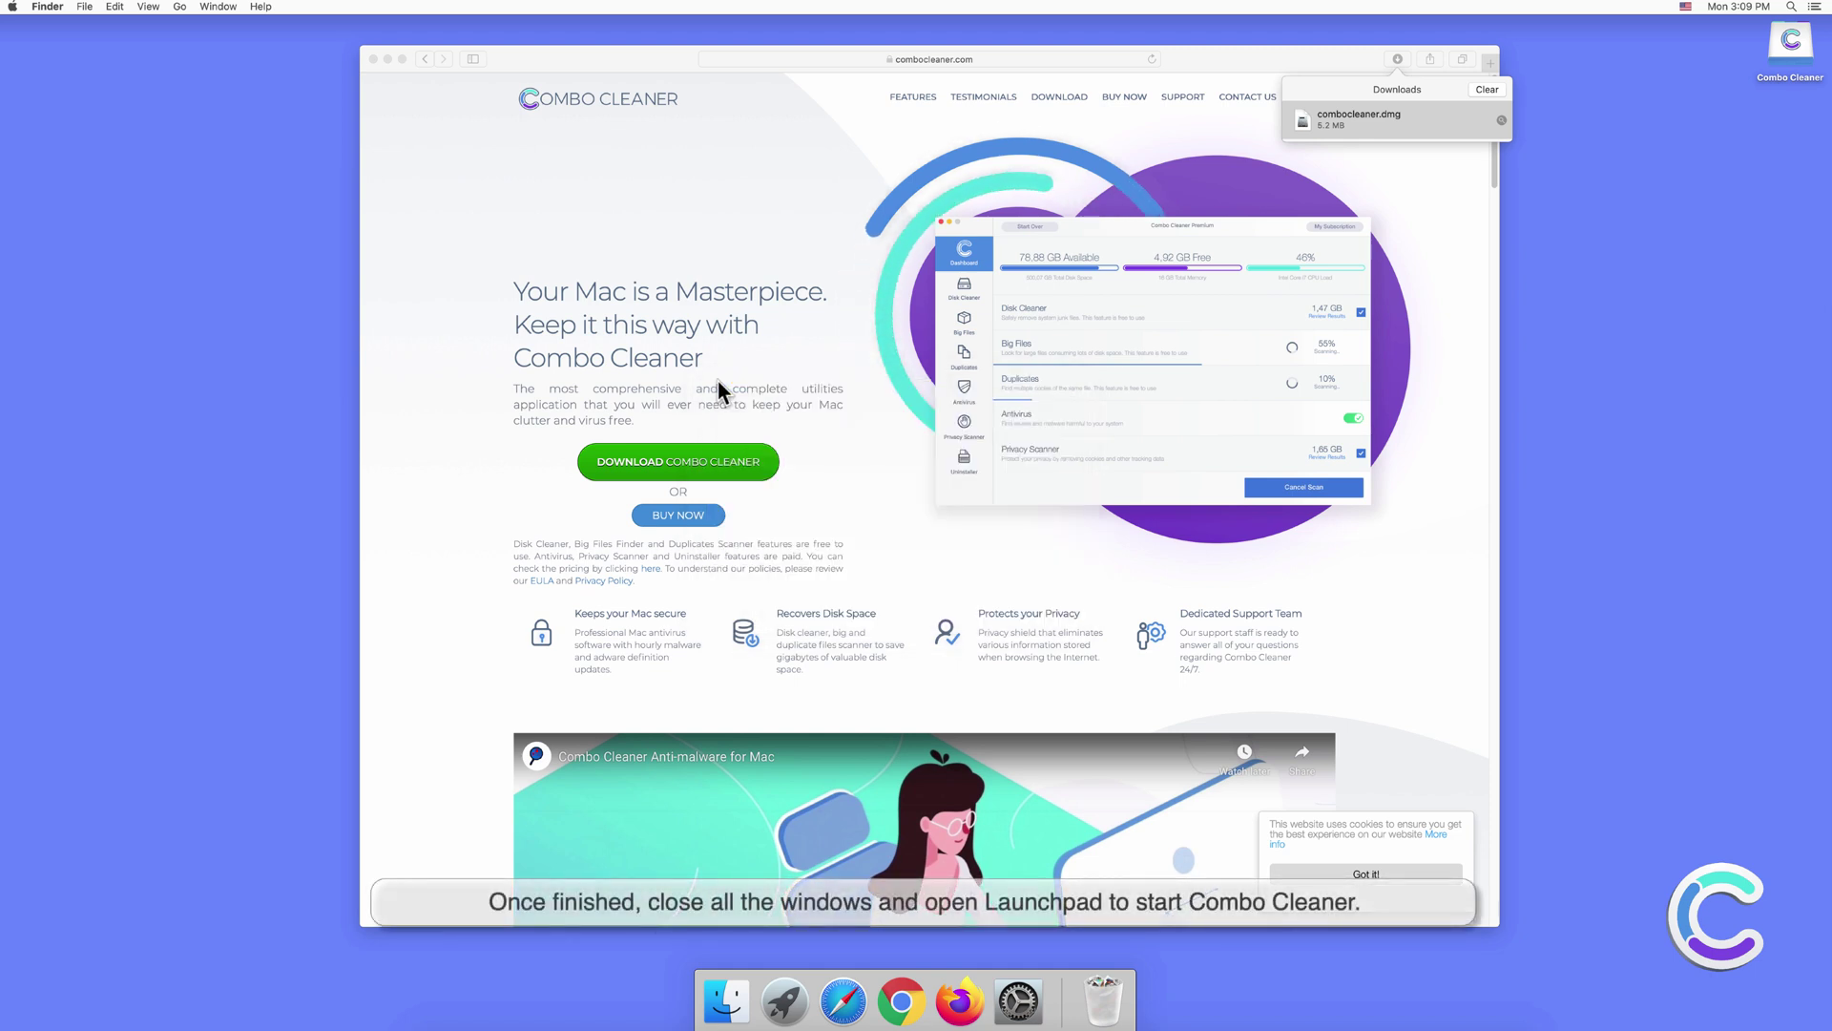
click(370, 69)
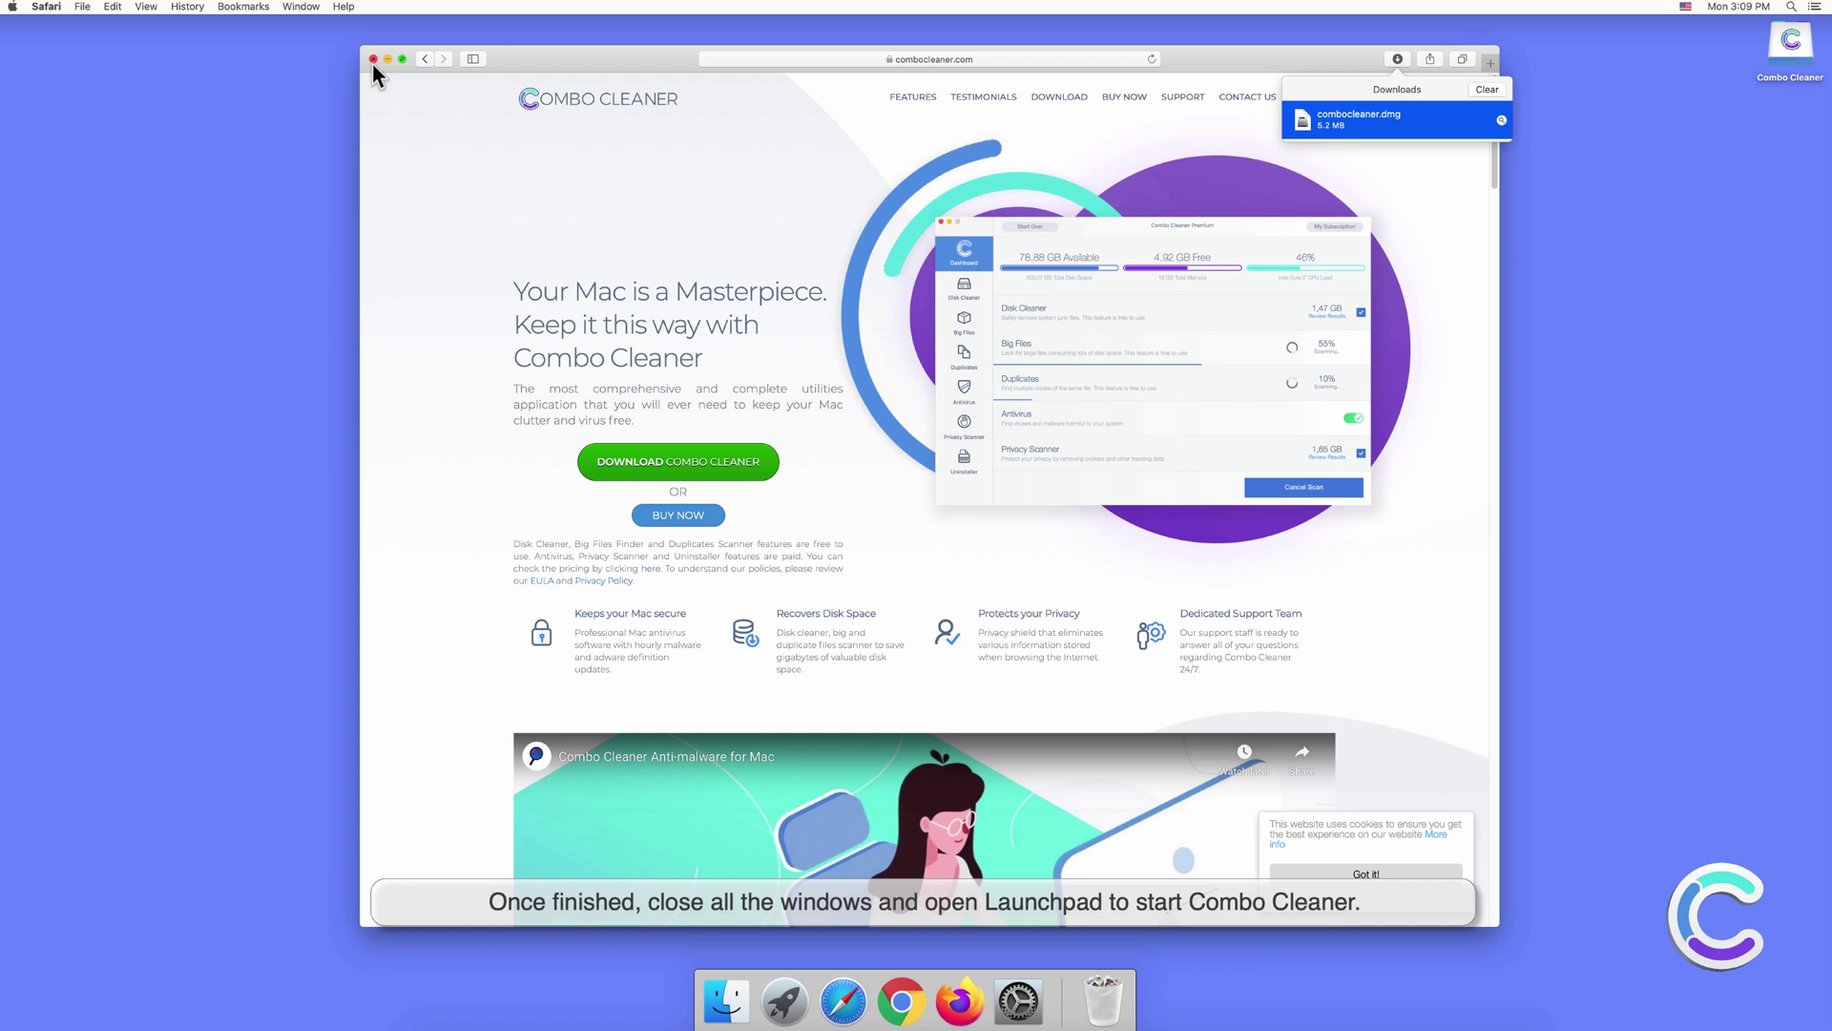
click(372, 63)
Step: Launch Combo Cleaner from Launchpad and confirm opening the internet-downloaded app
click(783, 1002)
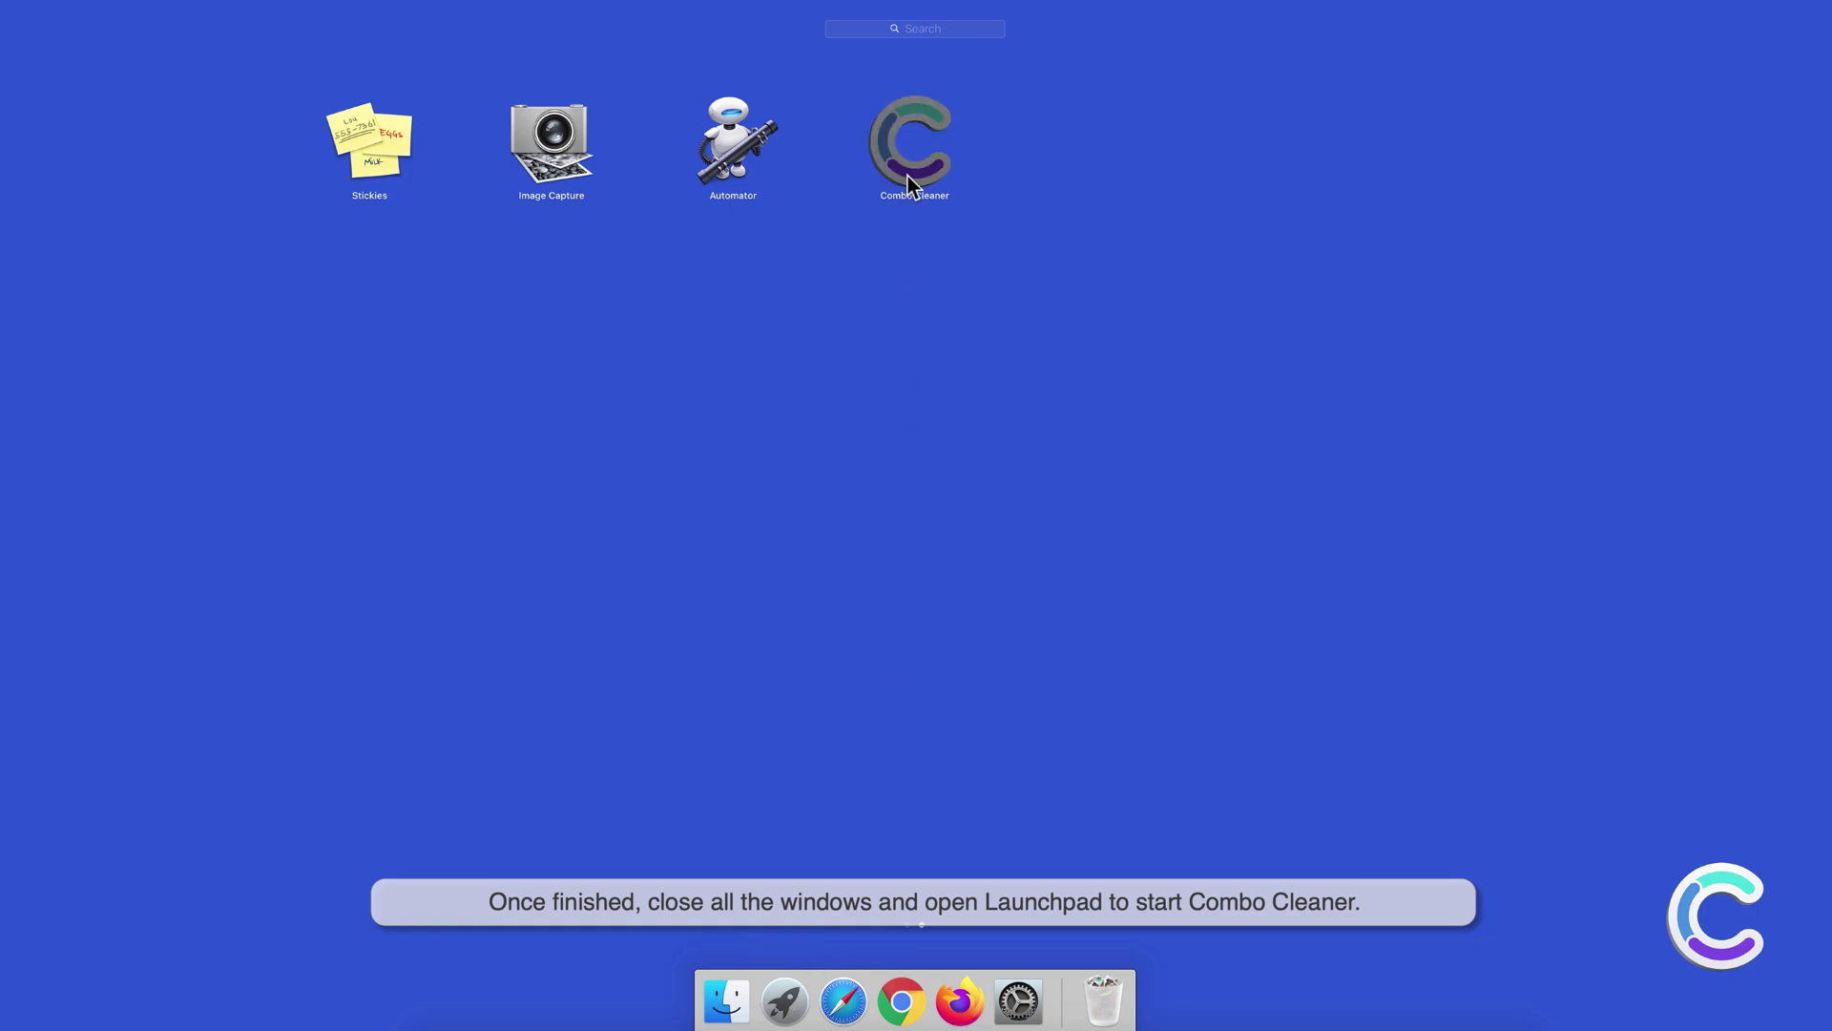
click(908, 175)
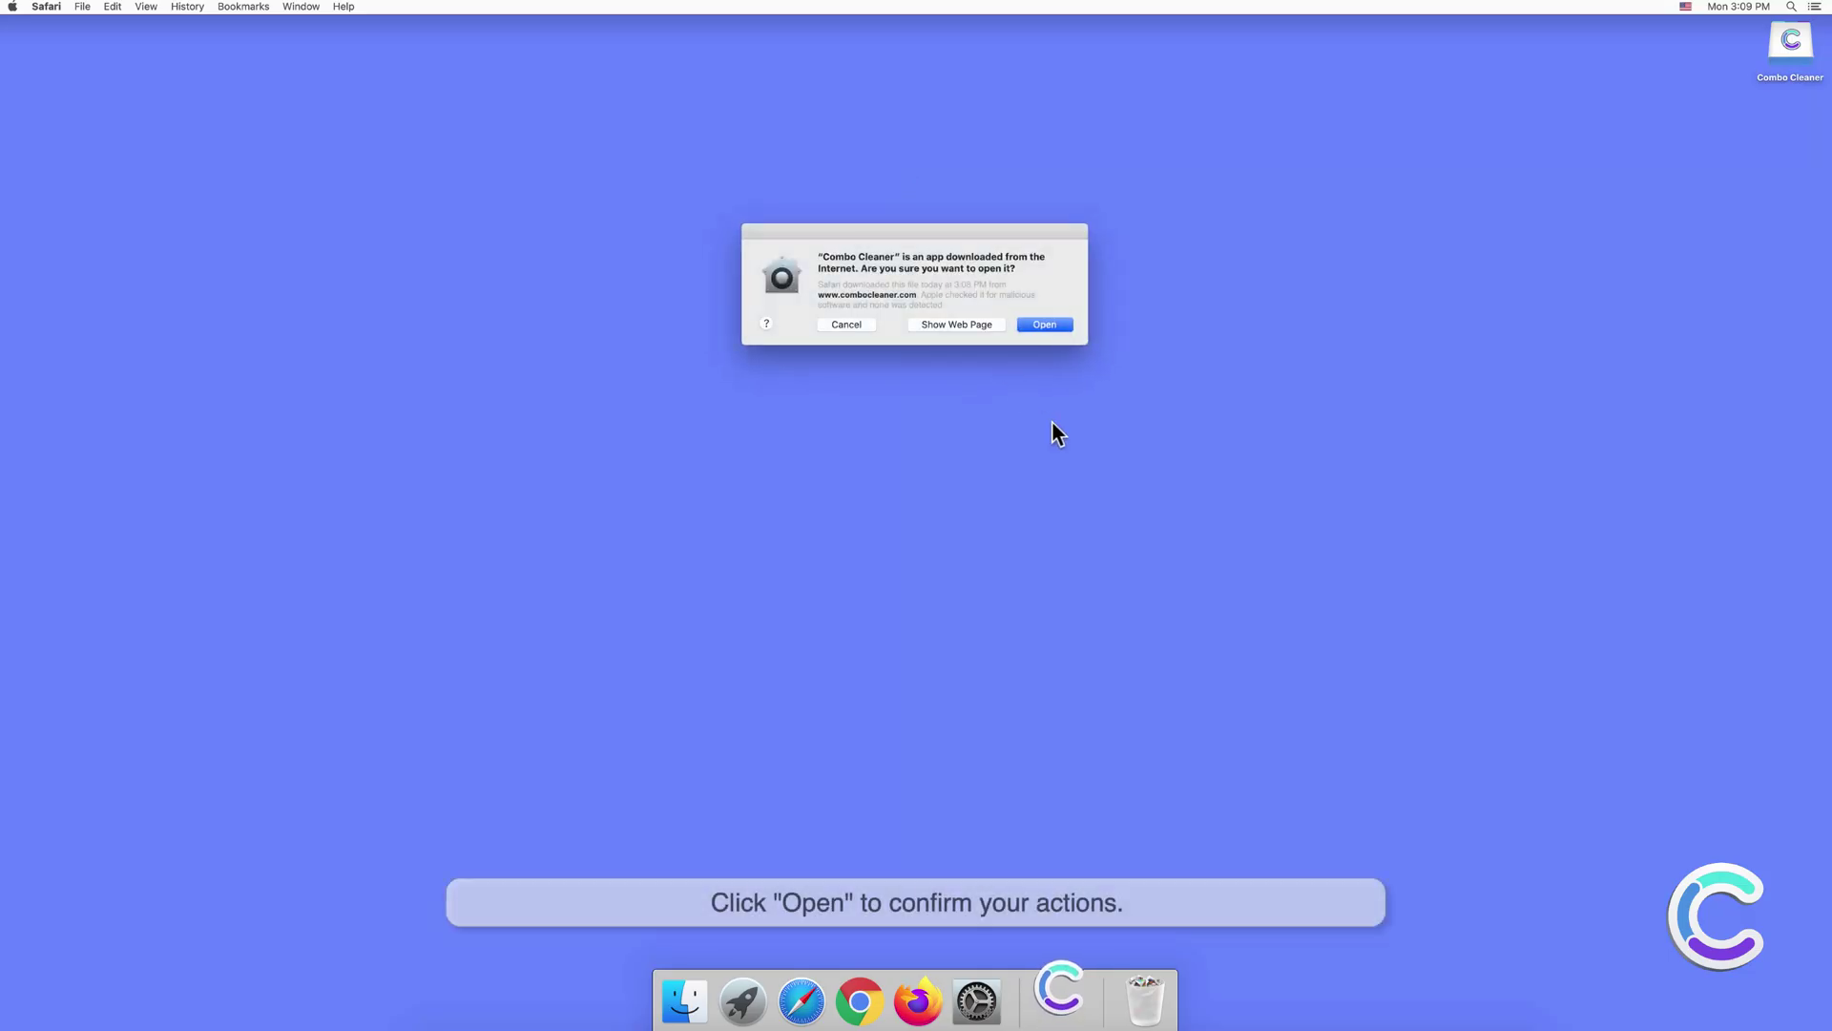
click(1051, 326)
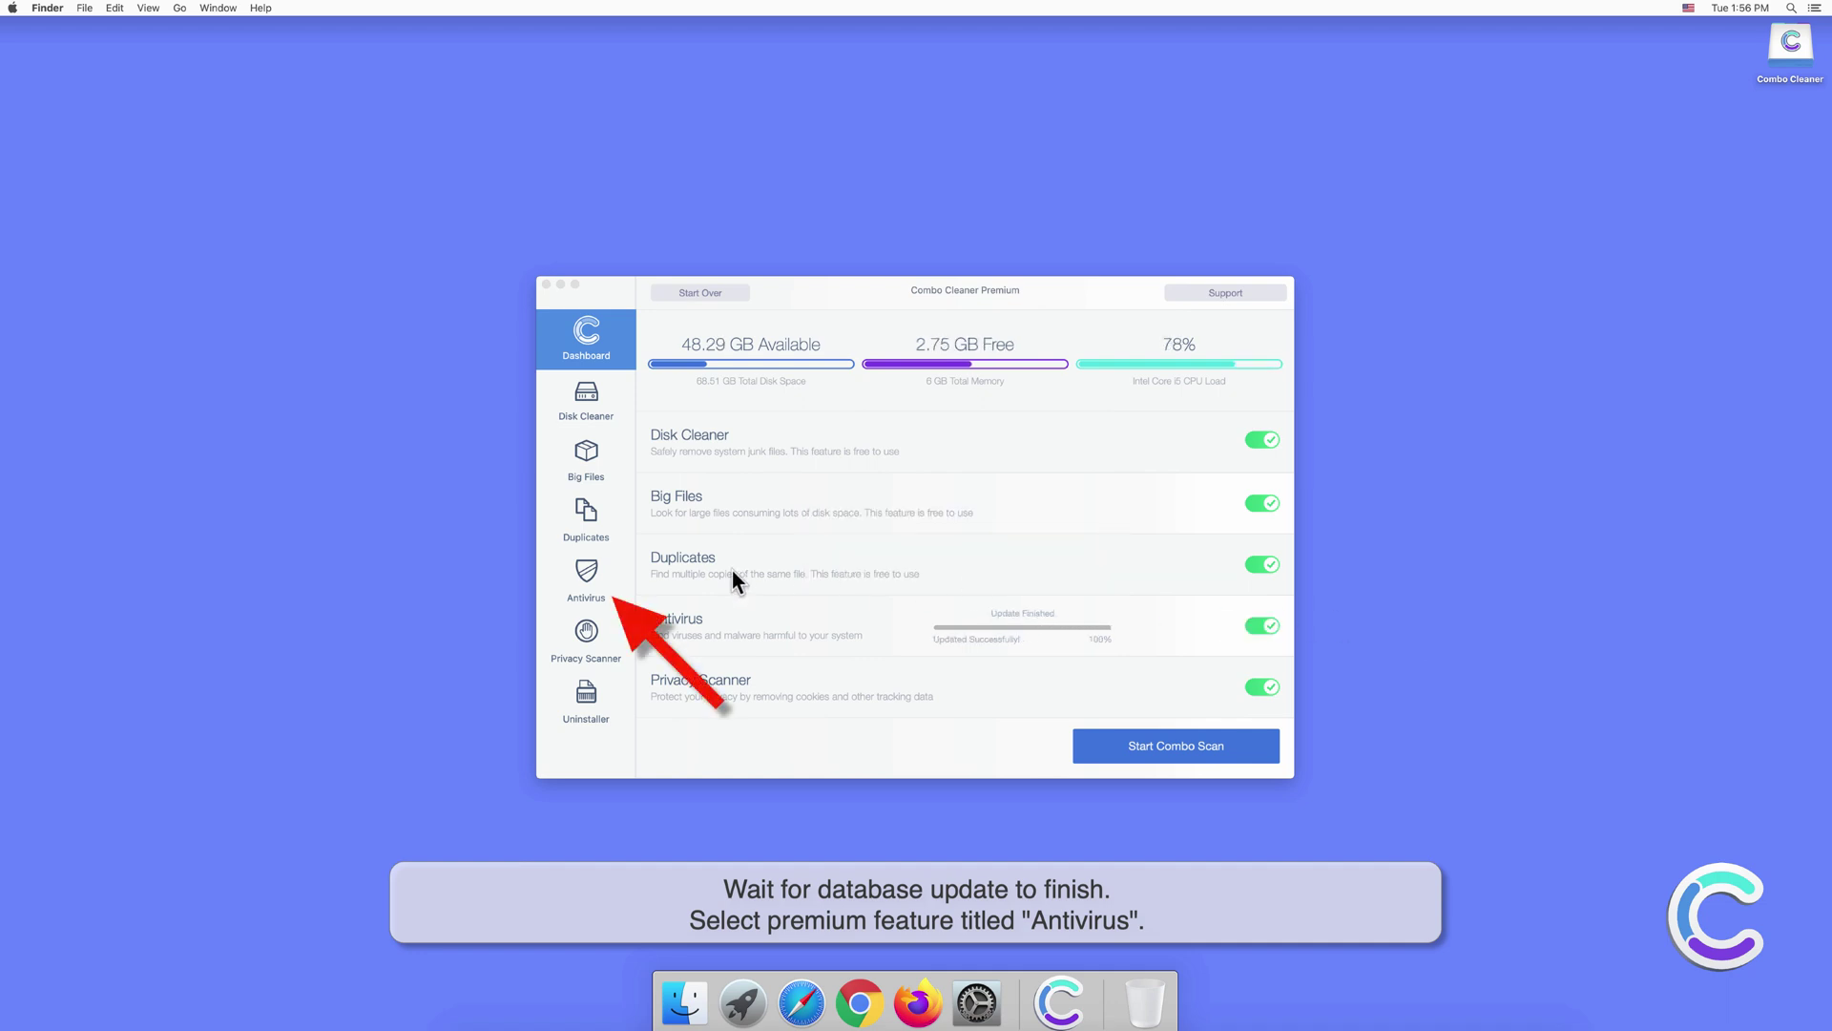
Step: Run a Full Scan from Combo Cleaner's Antivirus section
click(587, 573)
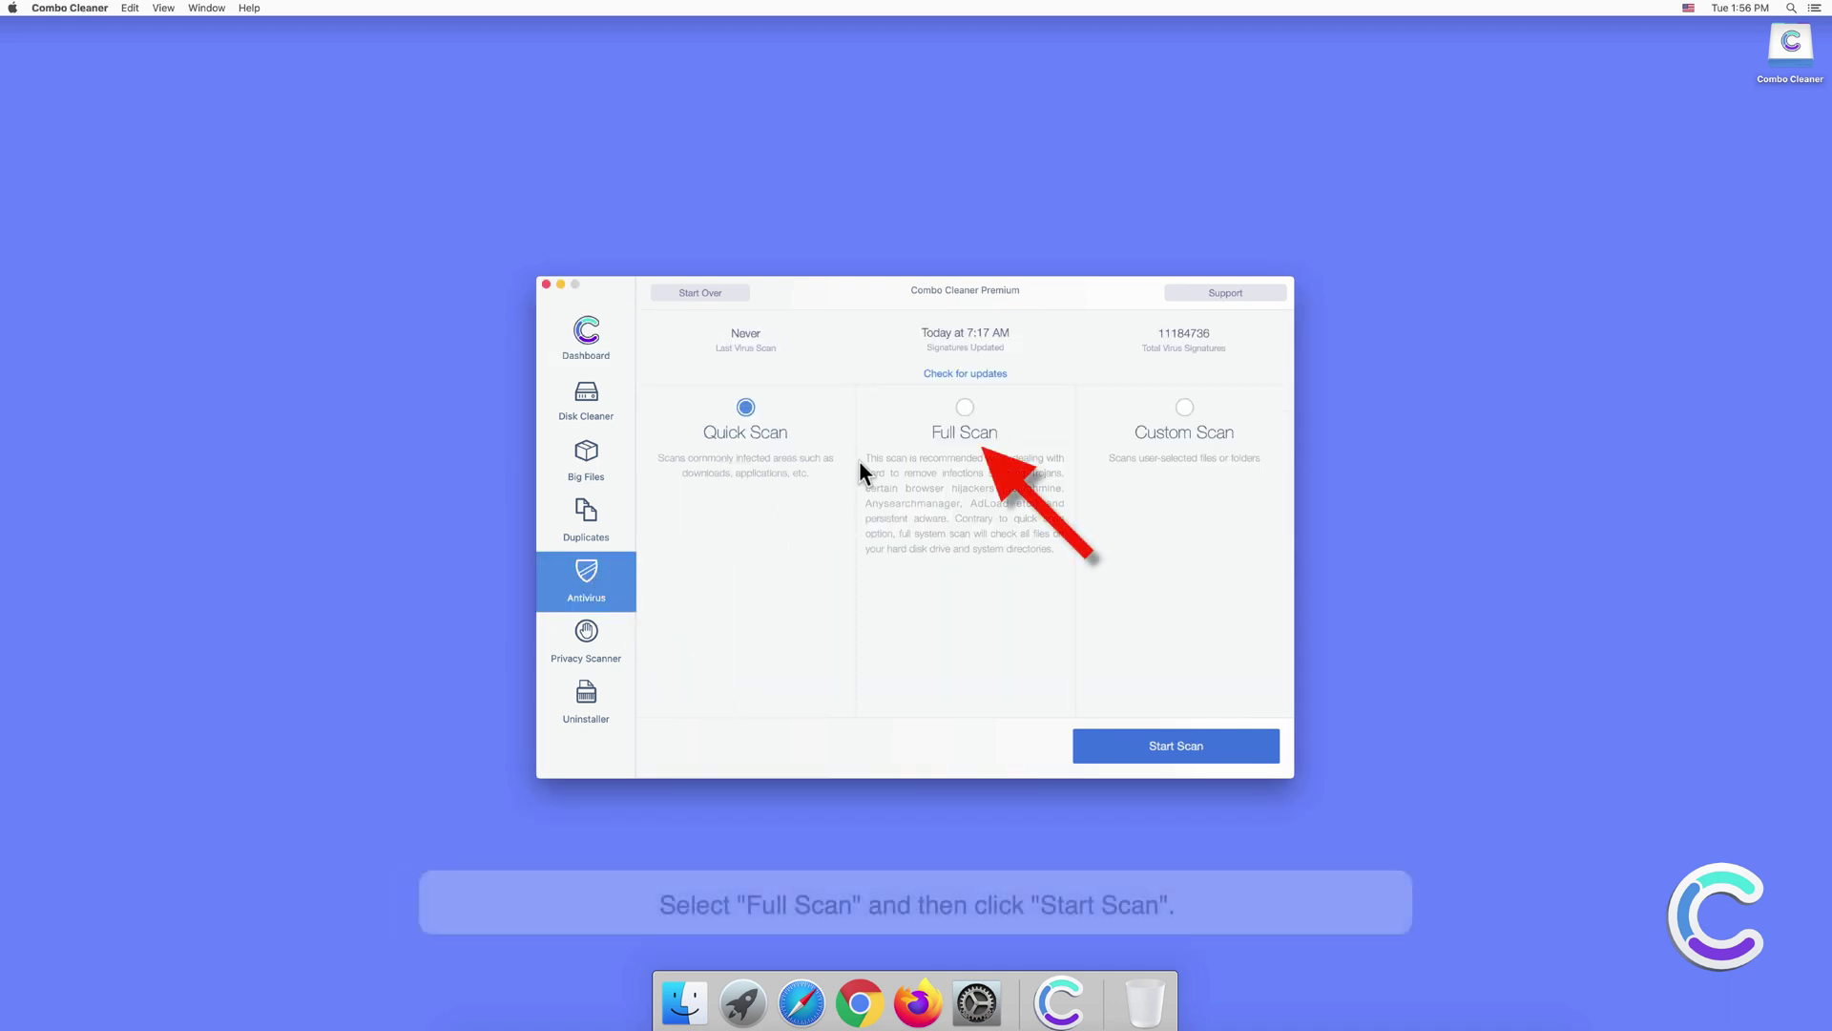
click(962, 408)
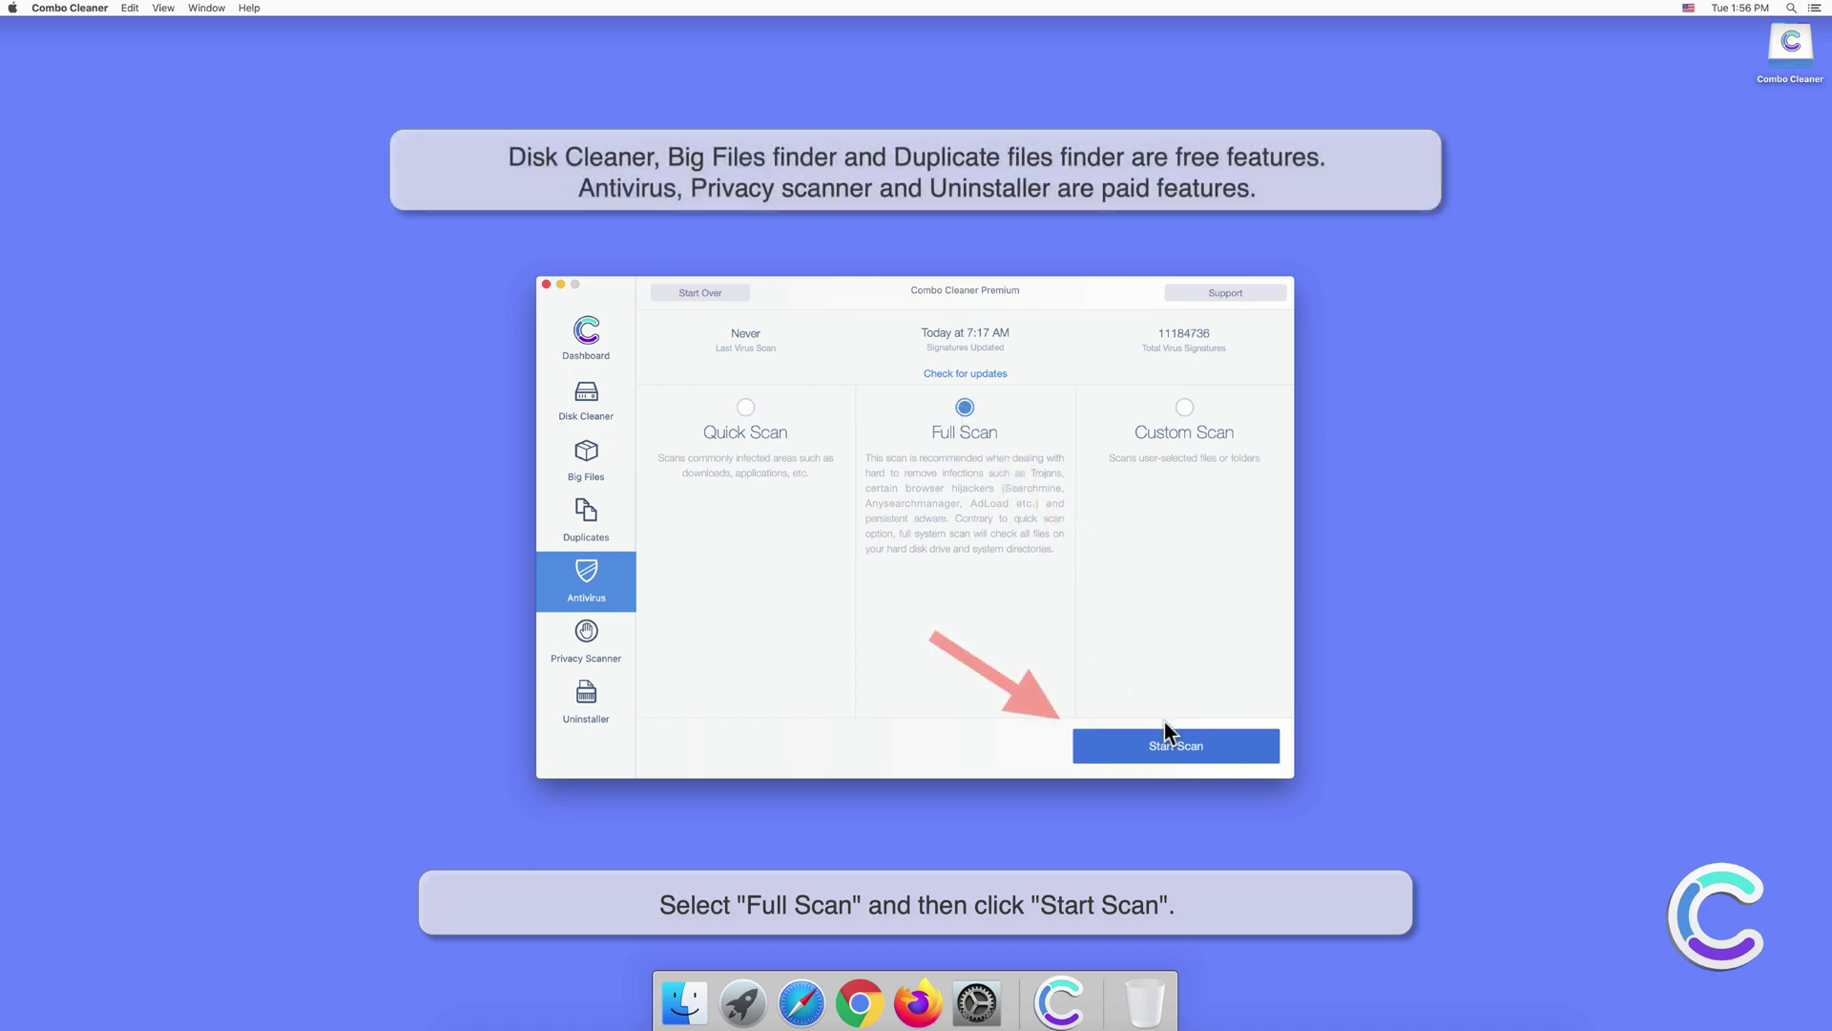
click(1178, 744)
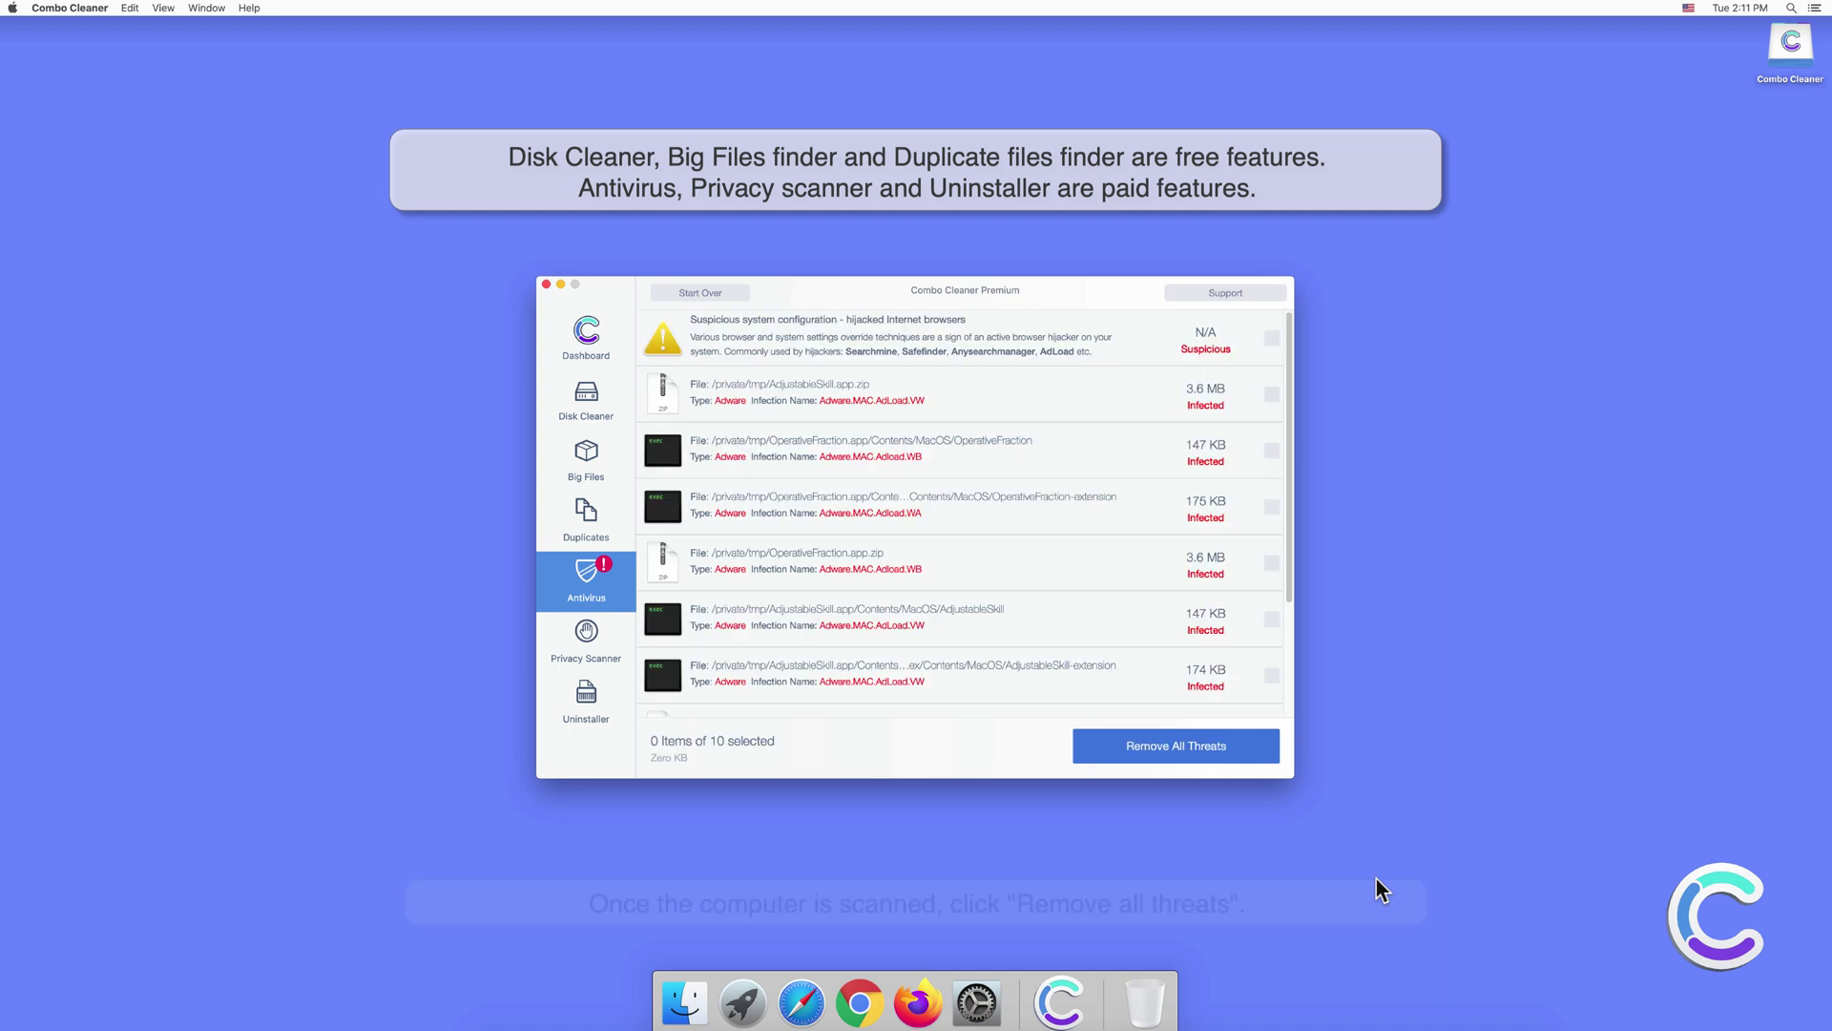
Step: Remove all detected threats, authenticating with the administrator password, then restart the Mac
click(1187, 748)
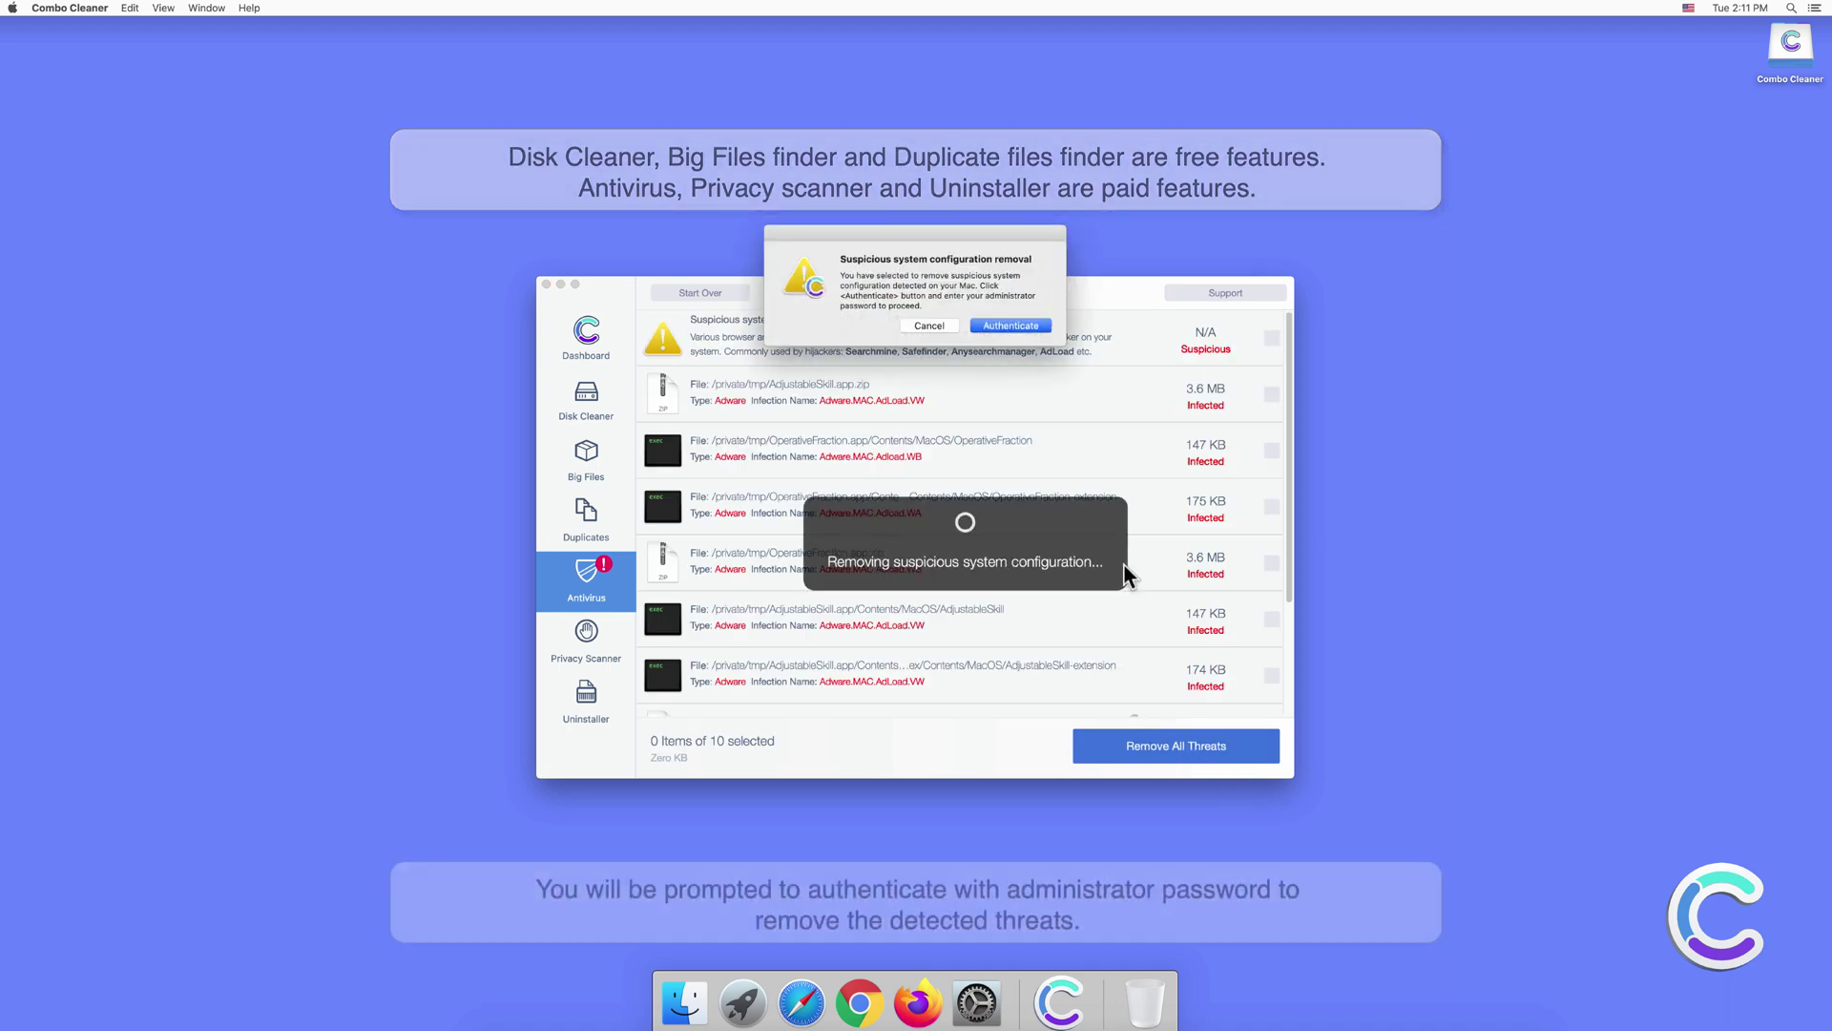
click(1012, 325)
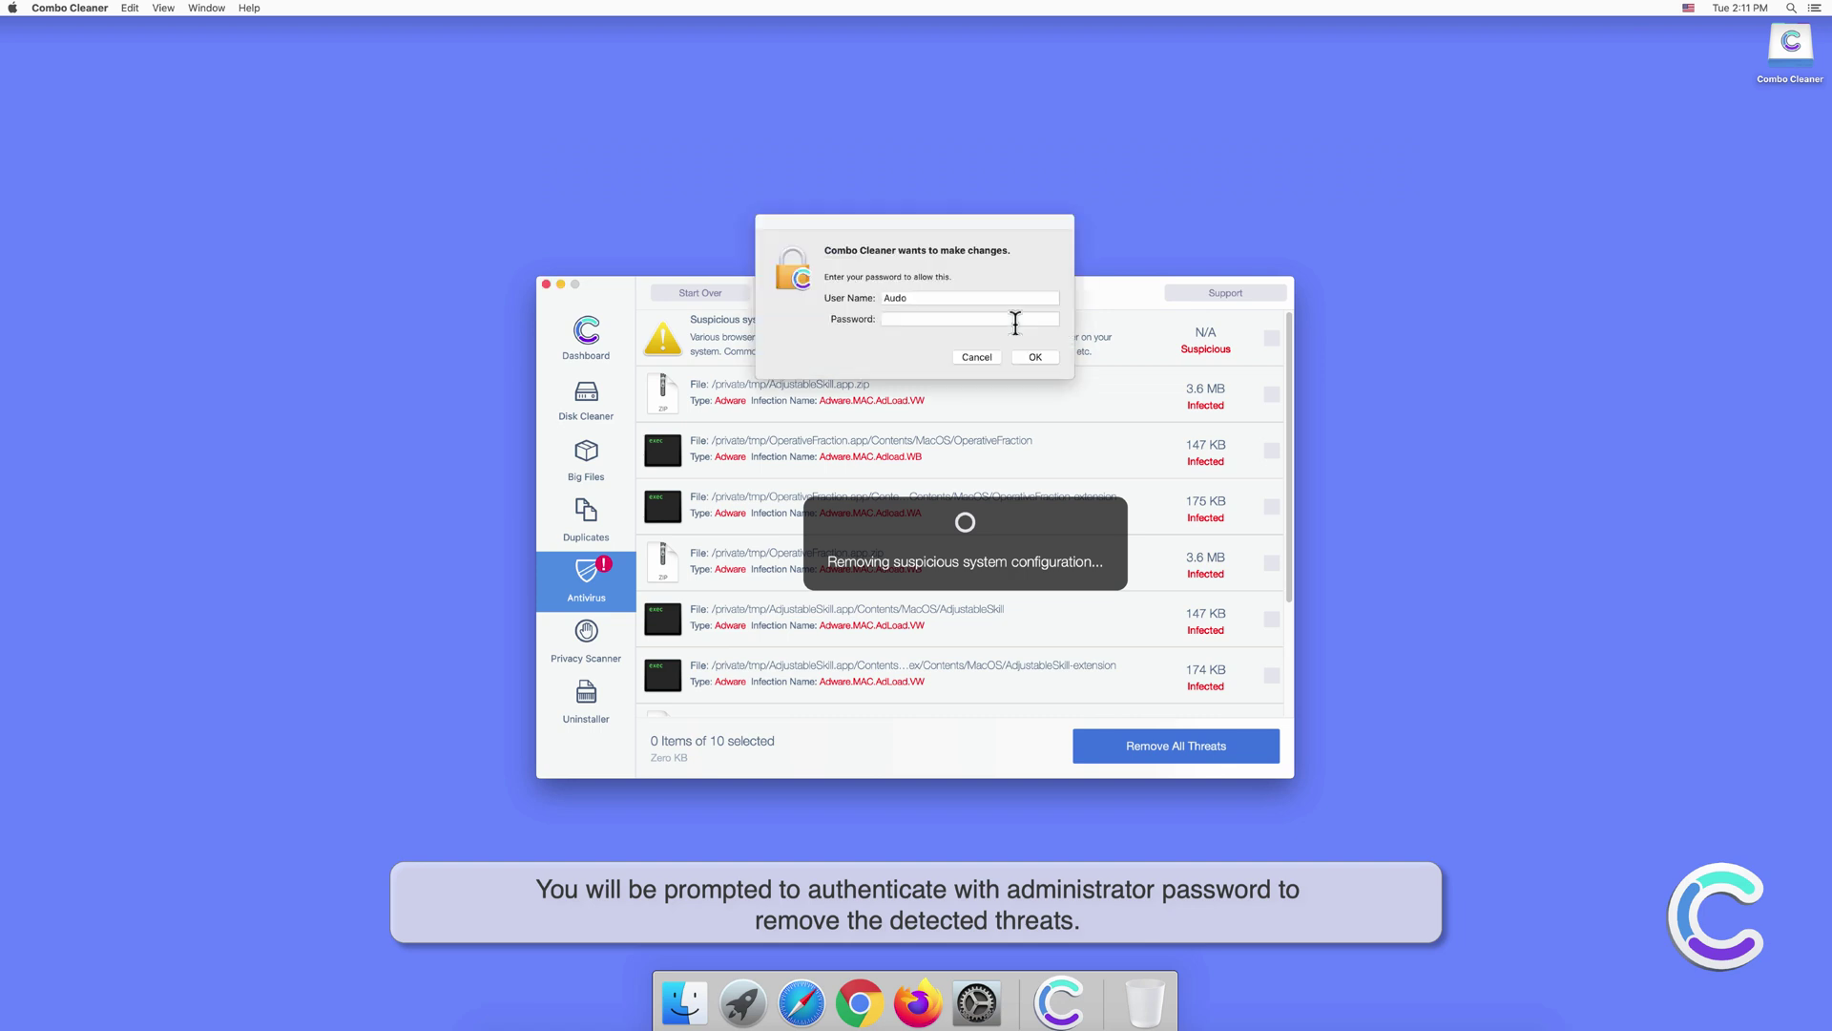
text(••••••)
click(1028, 358)
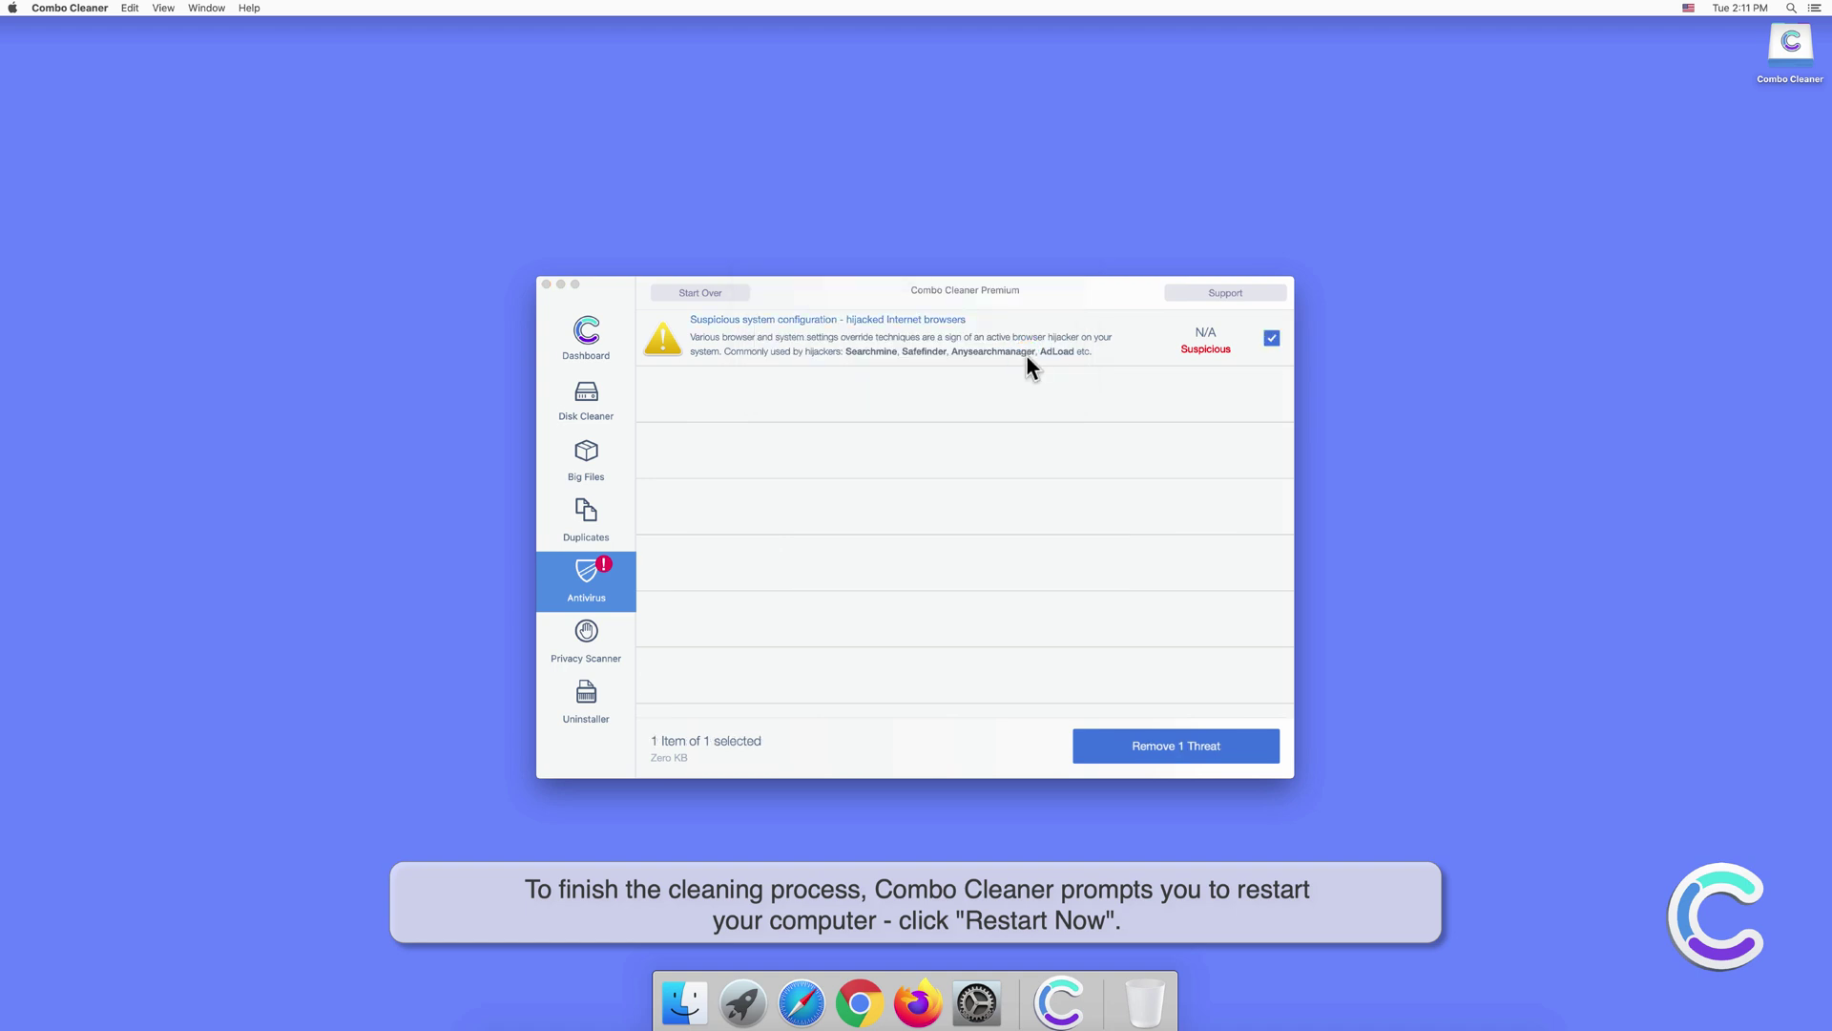
click(1022, 320)
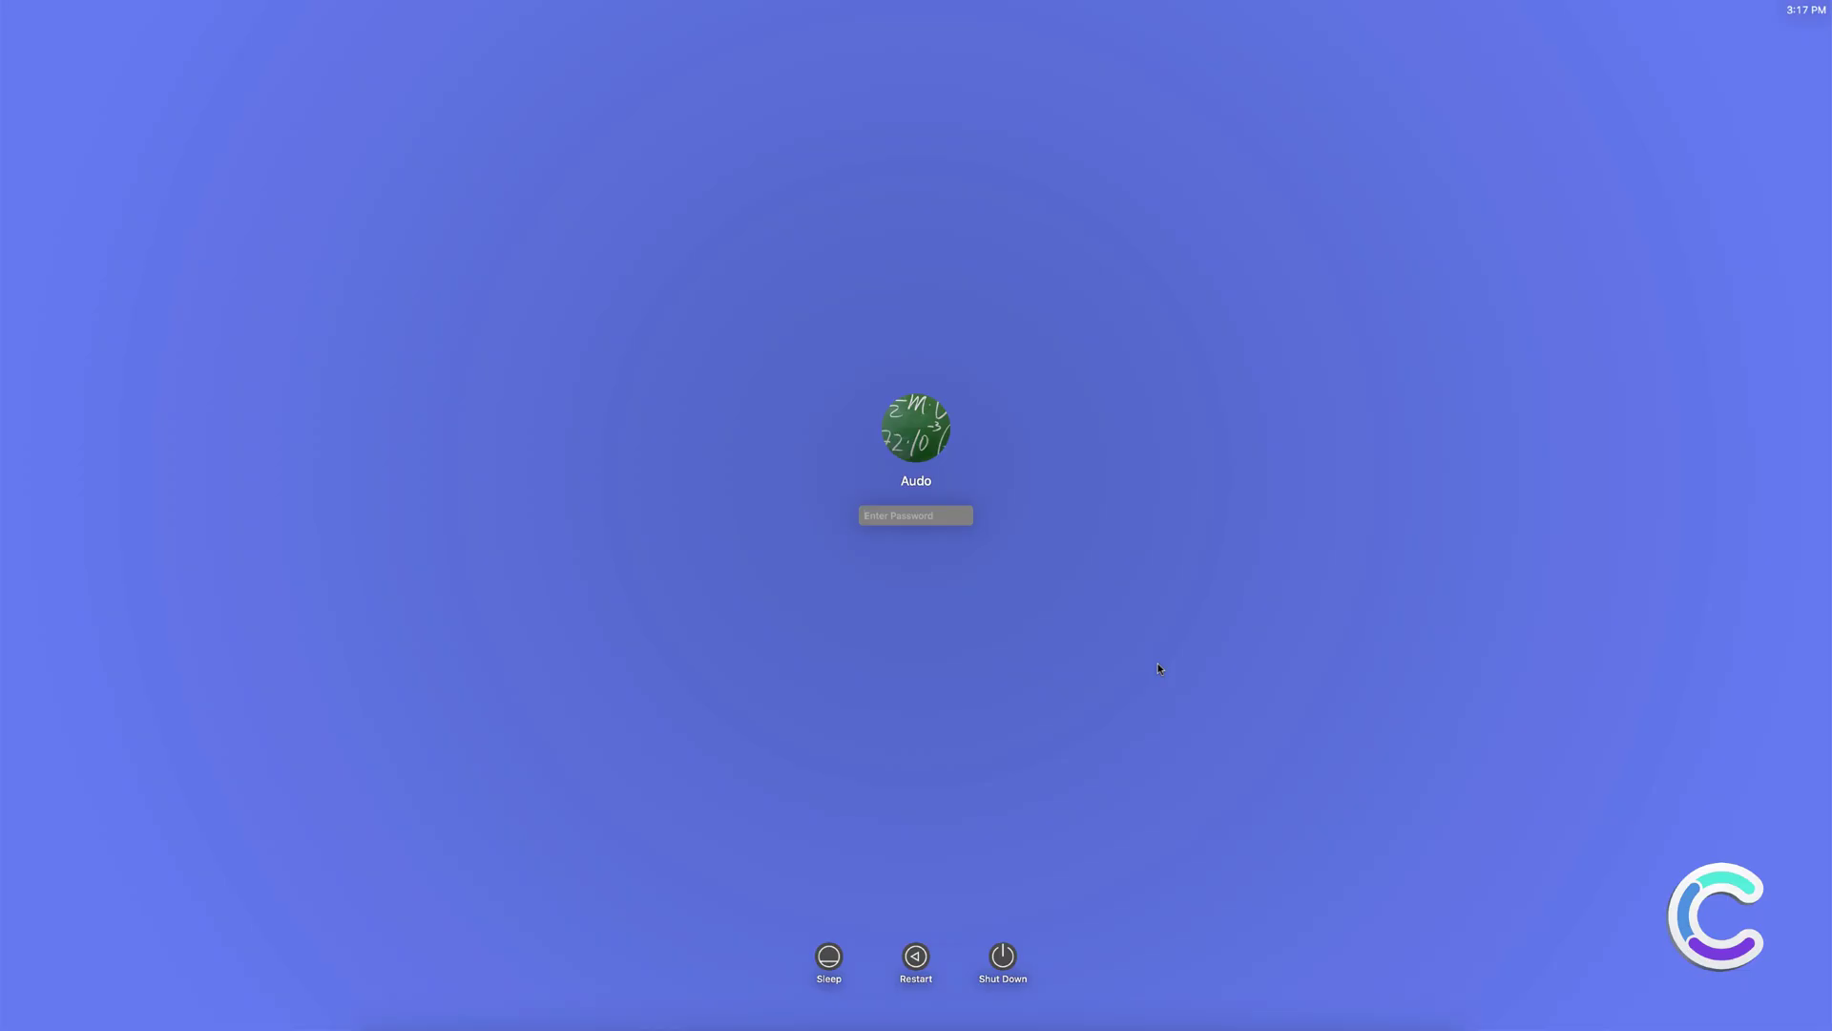
Step: Log in with the account password and launch Safari
text(•••)
key(Return)
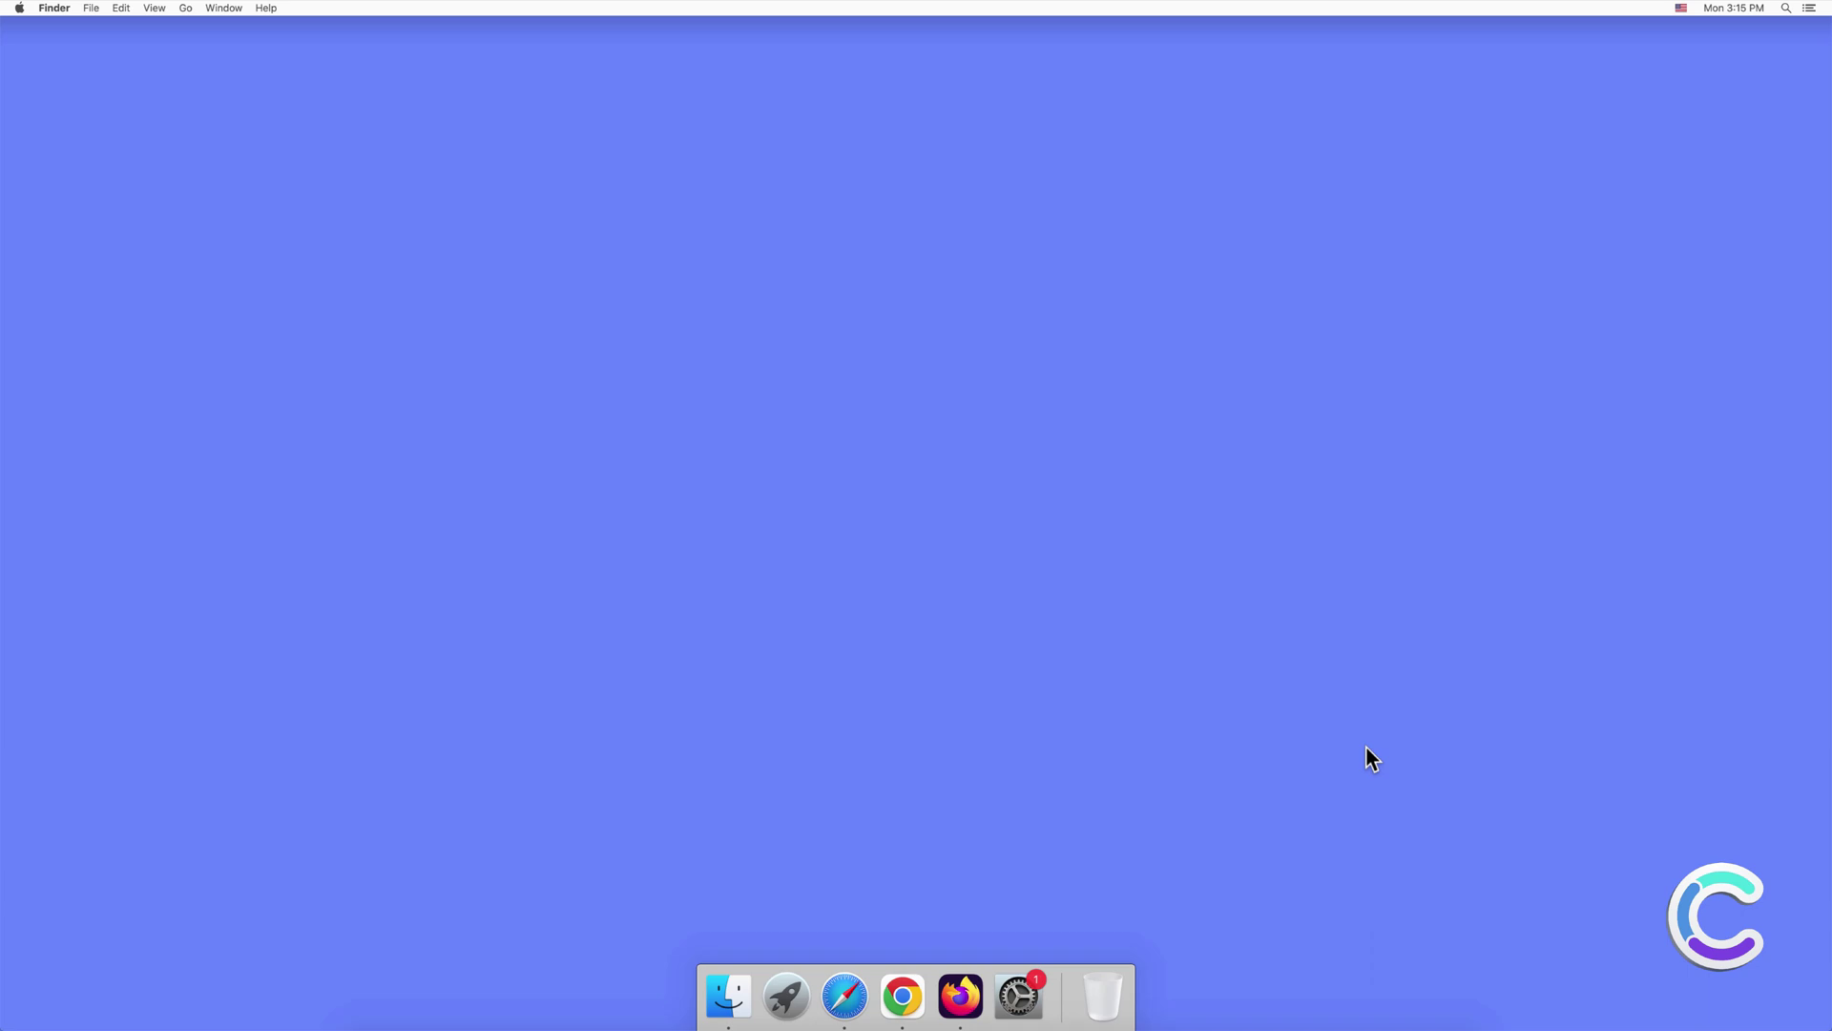
click(845, 996)
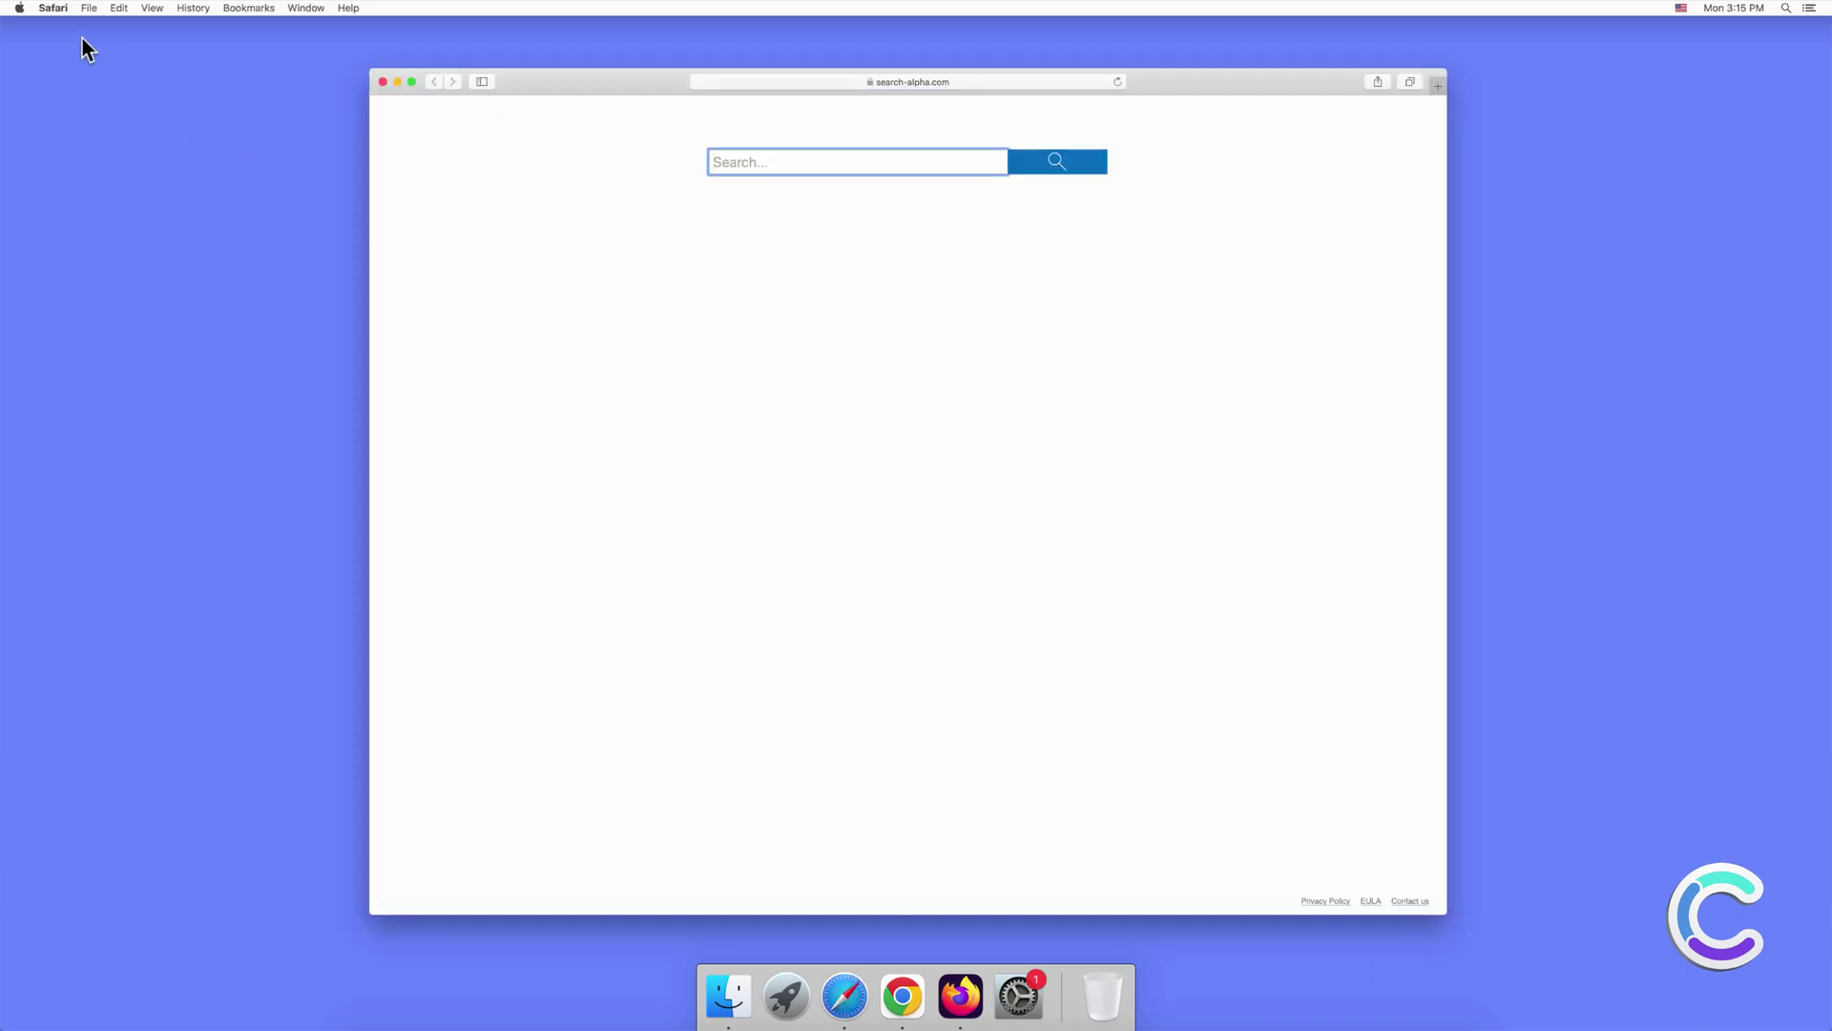
Step: Uninstall the ArchivesTransation extension, trash its BoostSign app, and check Google is the search engine
click(53, 8)
click(57, 61)
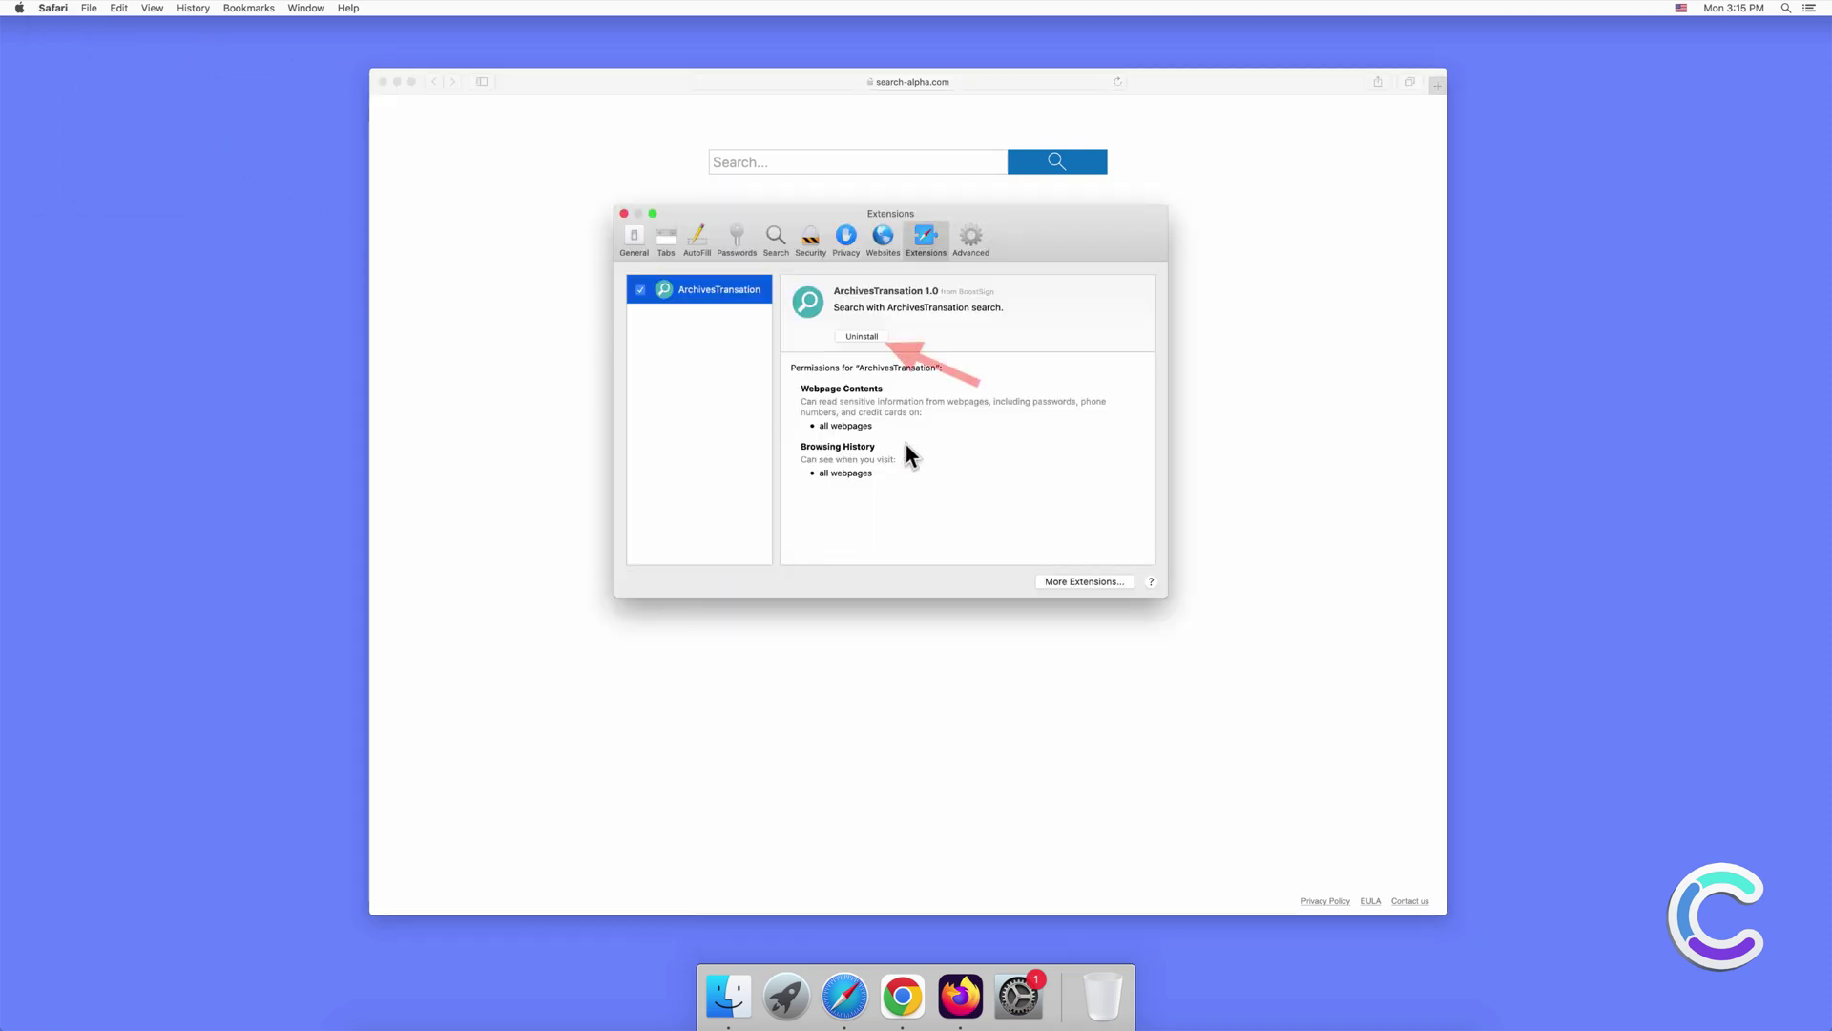
click(865, 336)
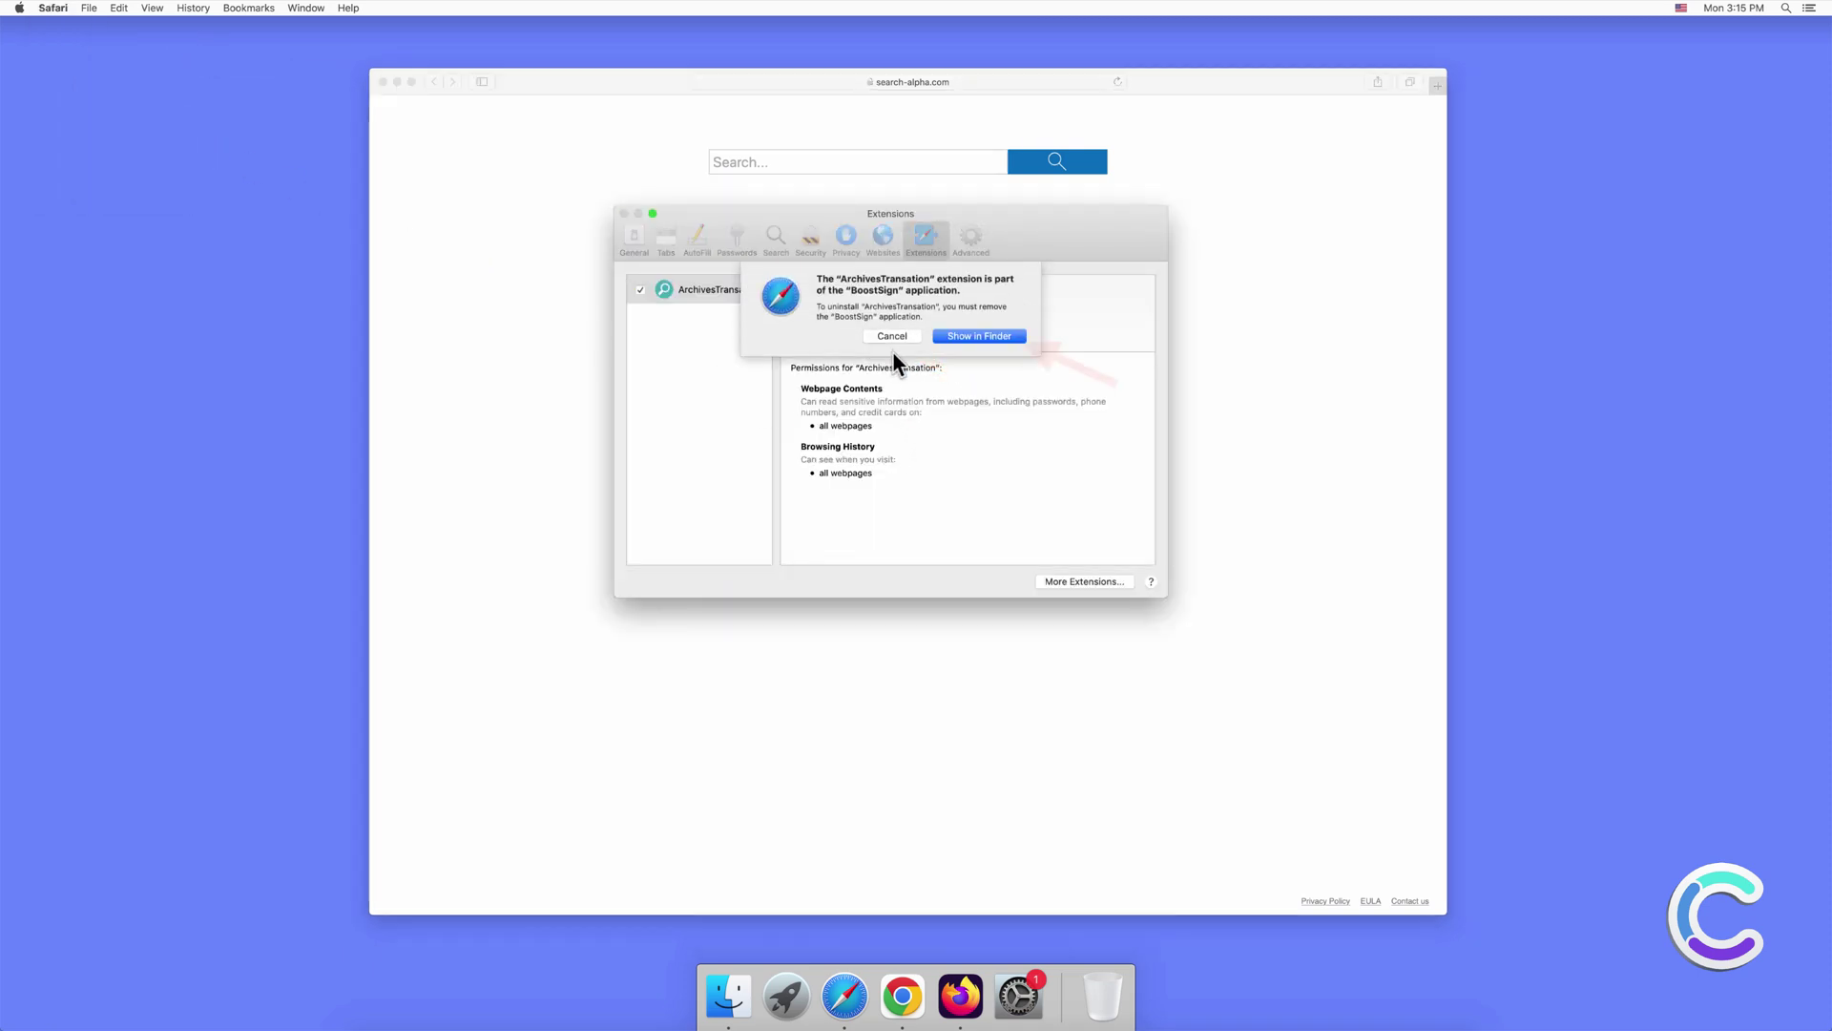
click(964, 339)
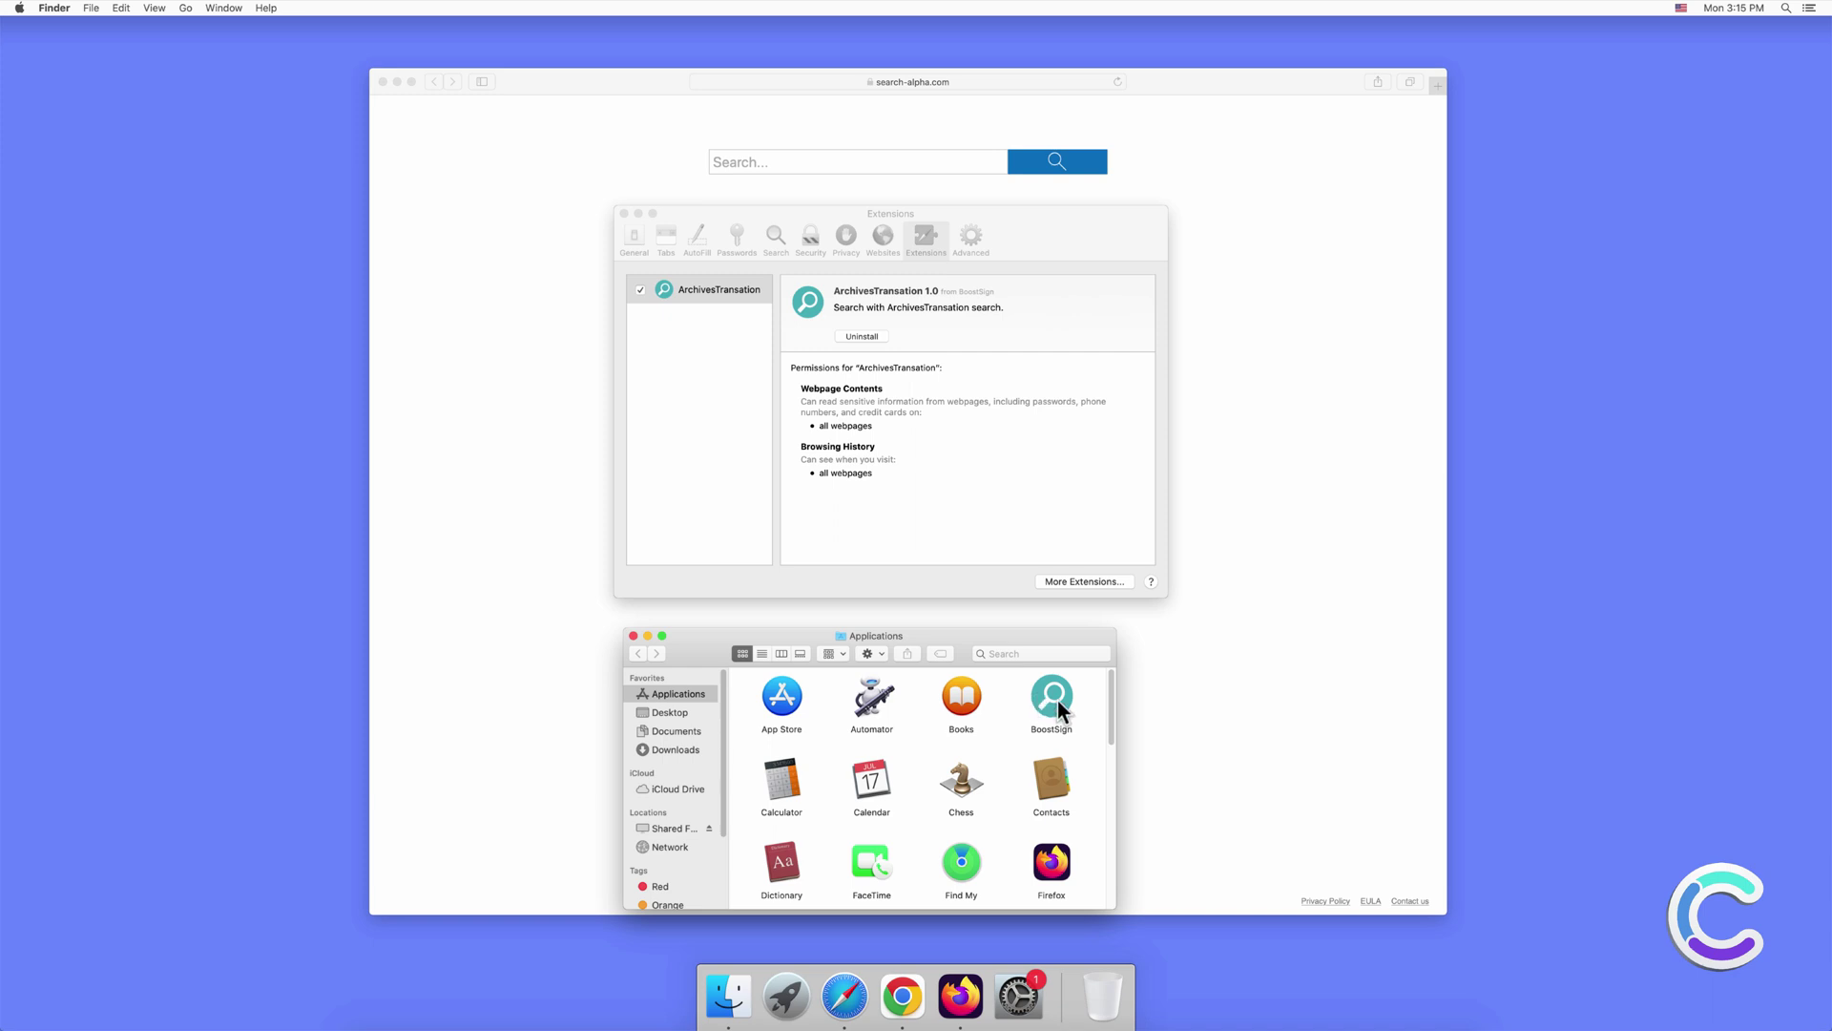
right_click(1061, 695)
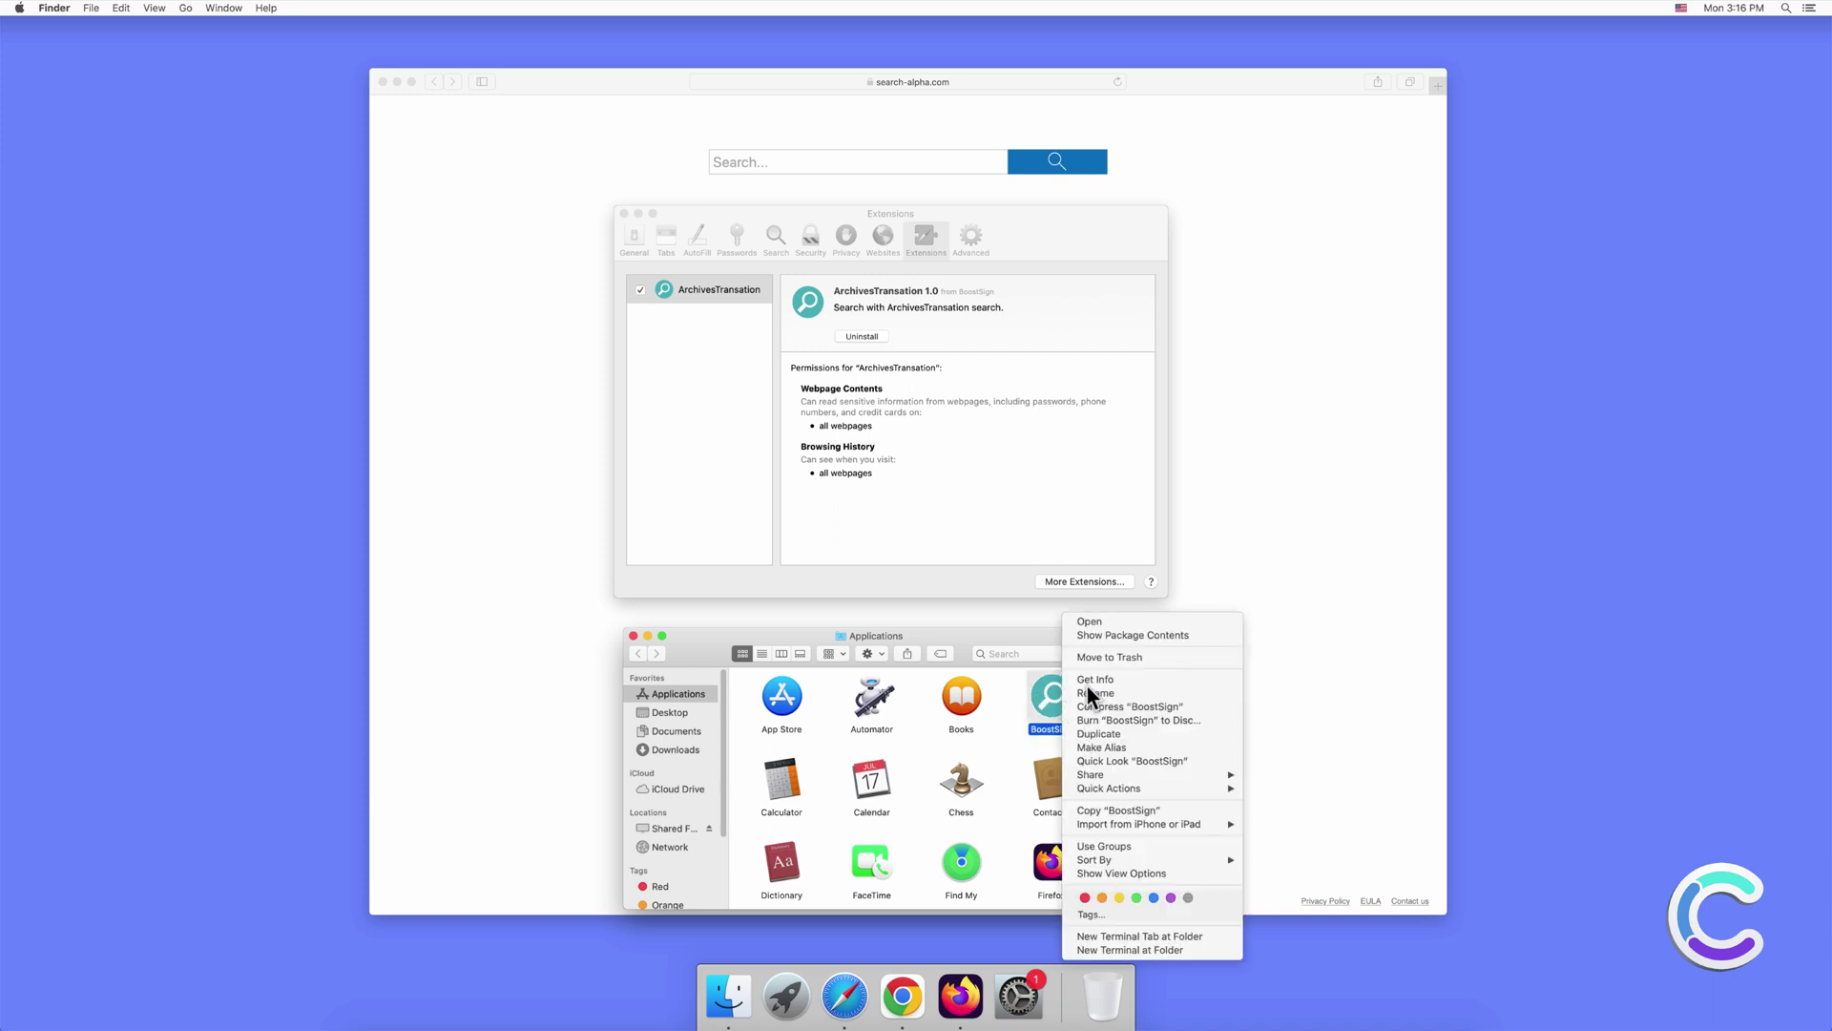
key(super+BackSpace)
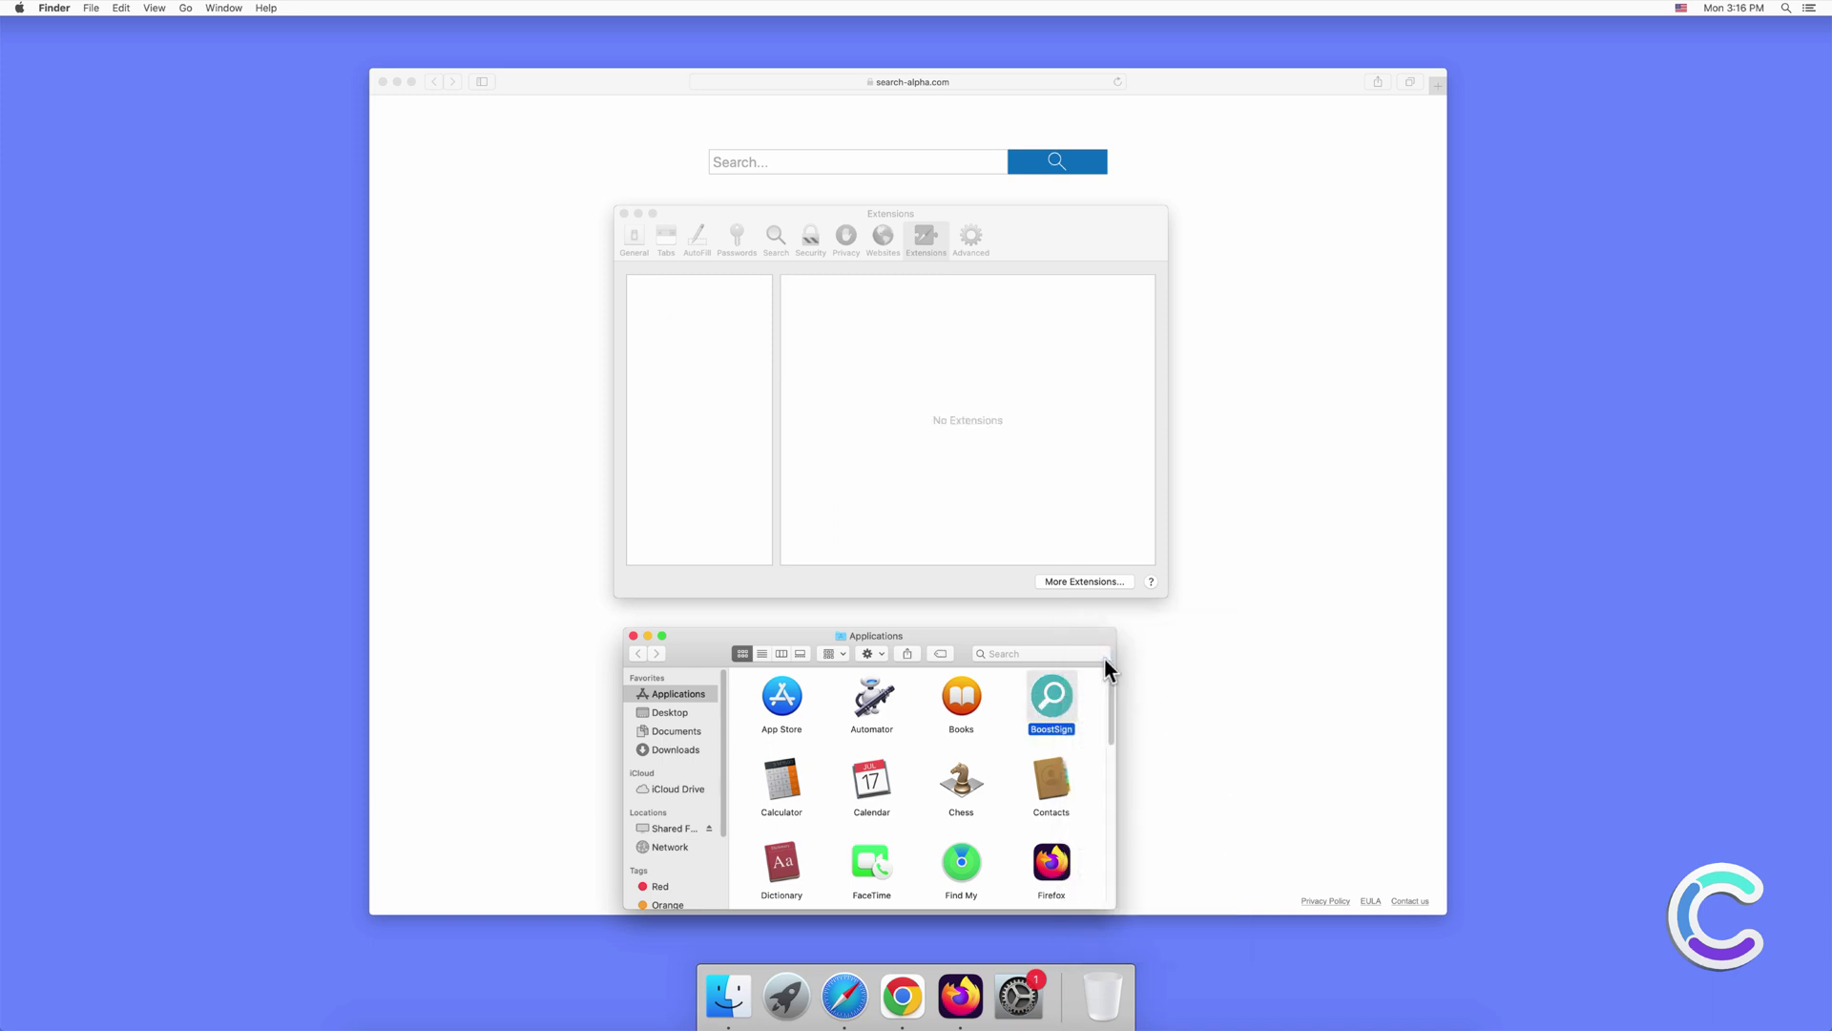
click(633, 637)
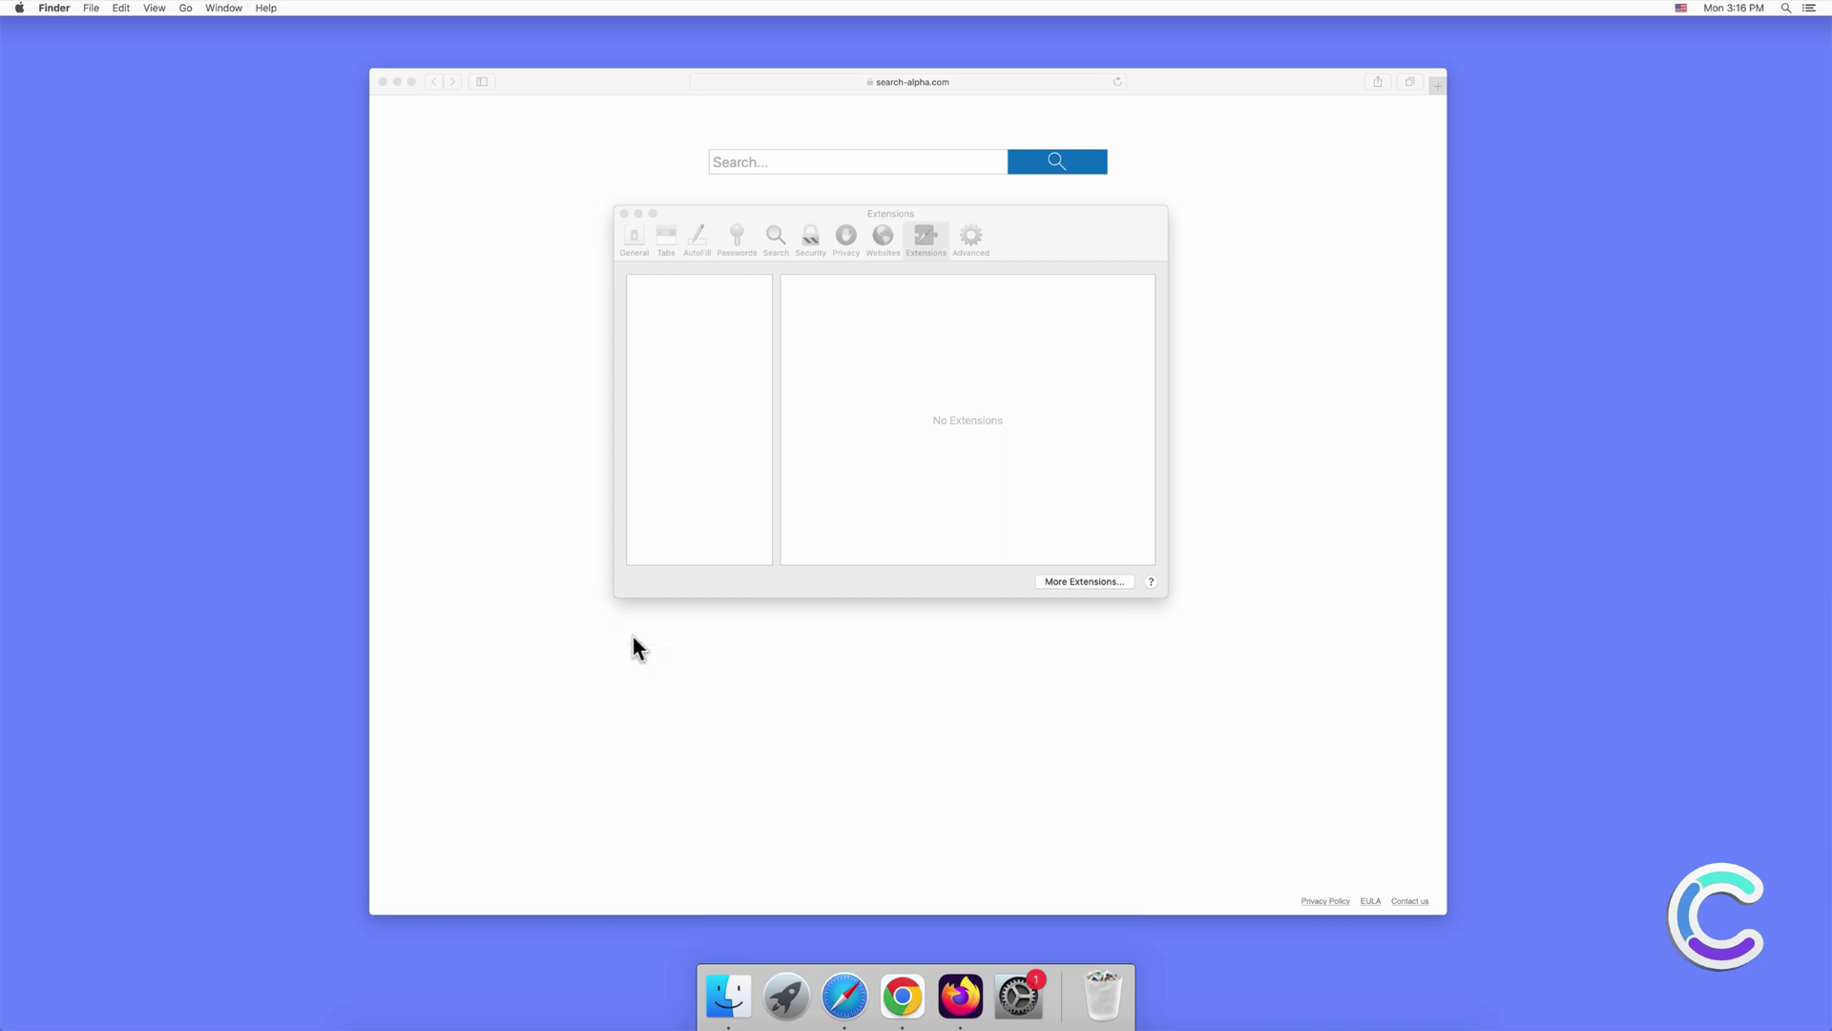
click(775, 238)
click(856, 287)
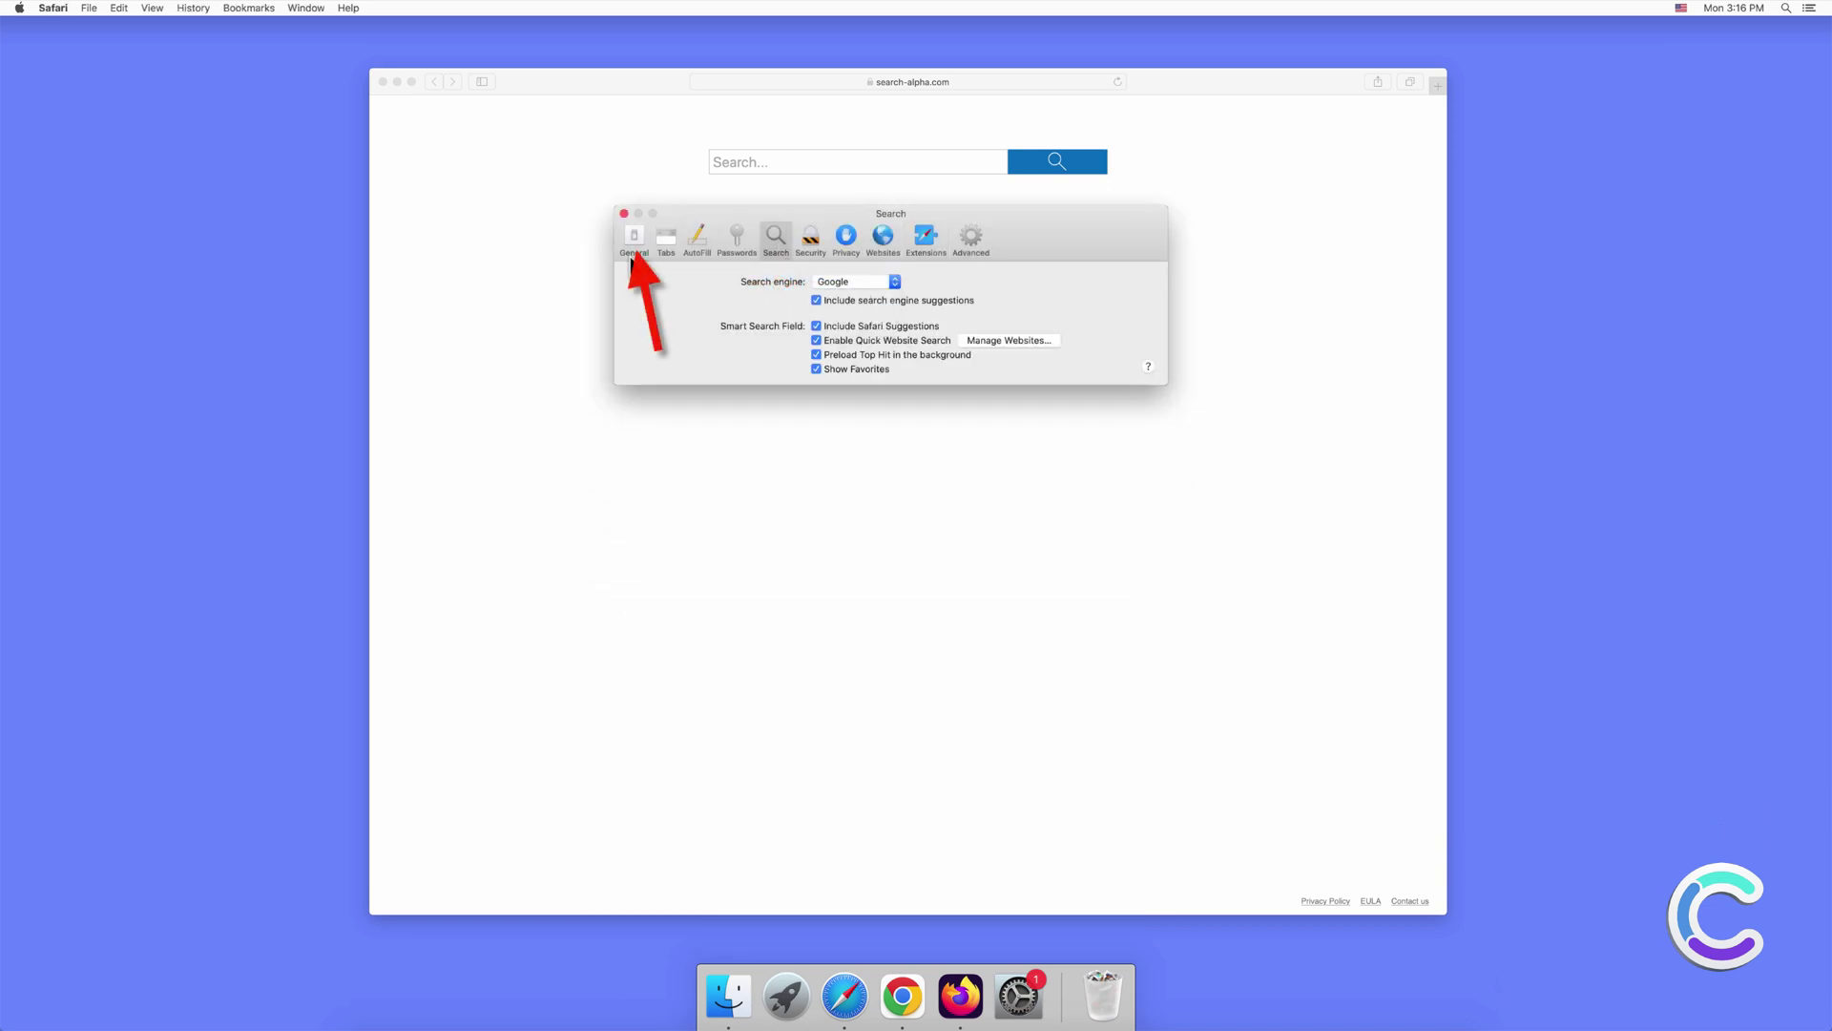
click(636, 244)
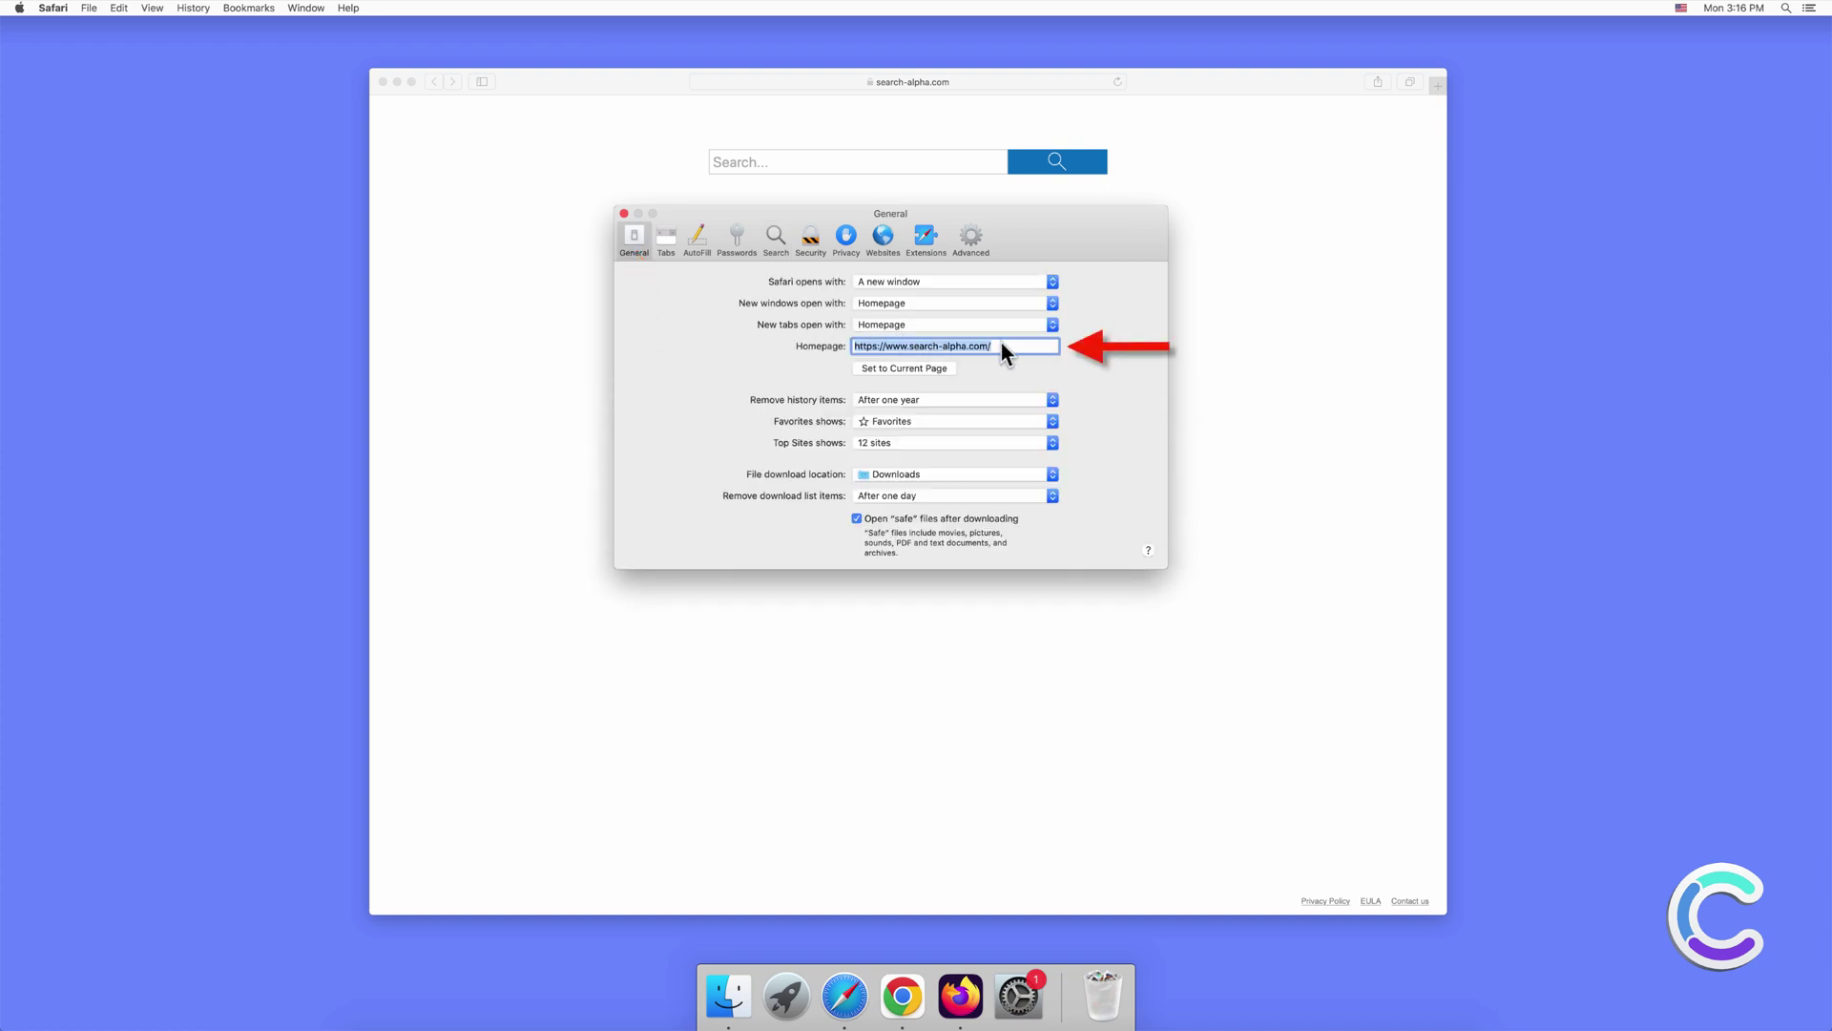
text(www.google.com)
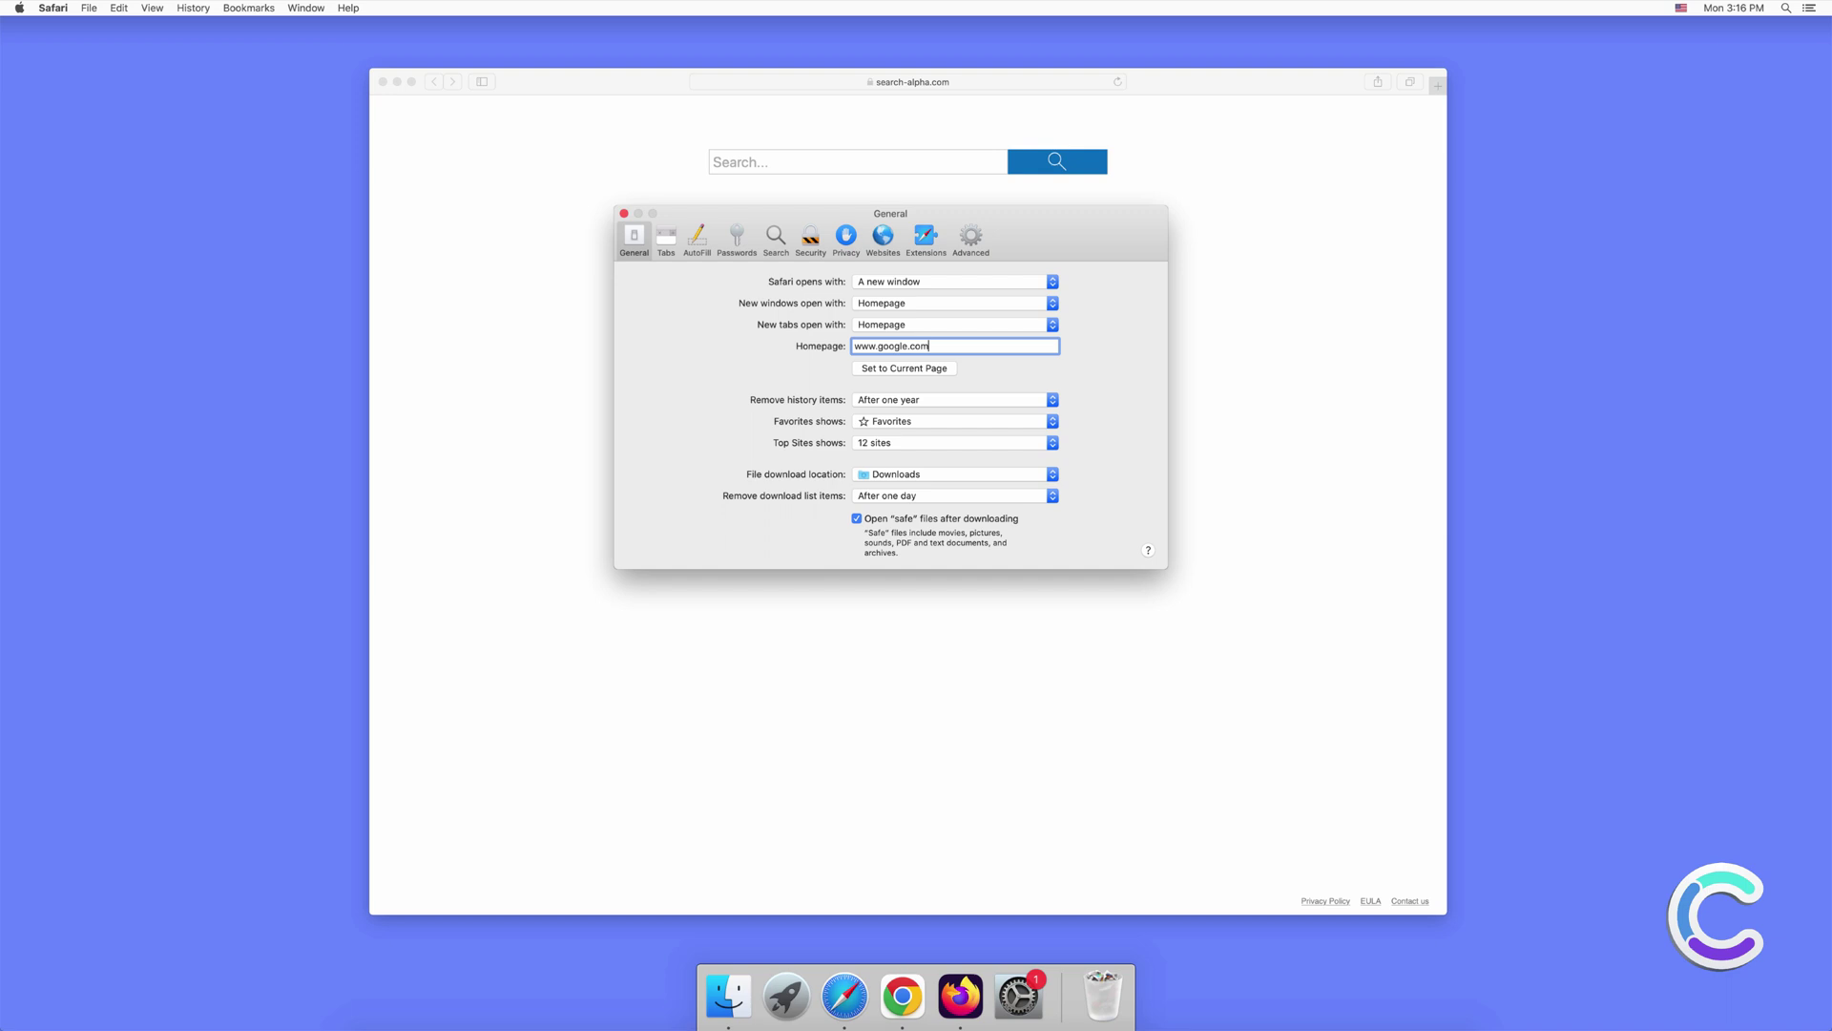
key(Return)
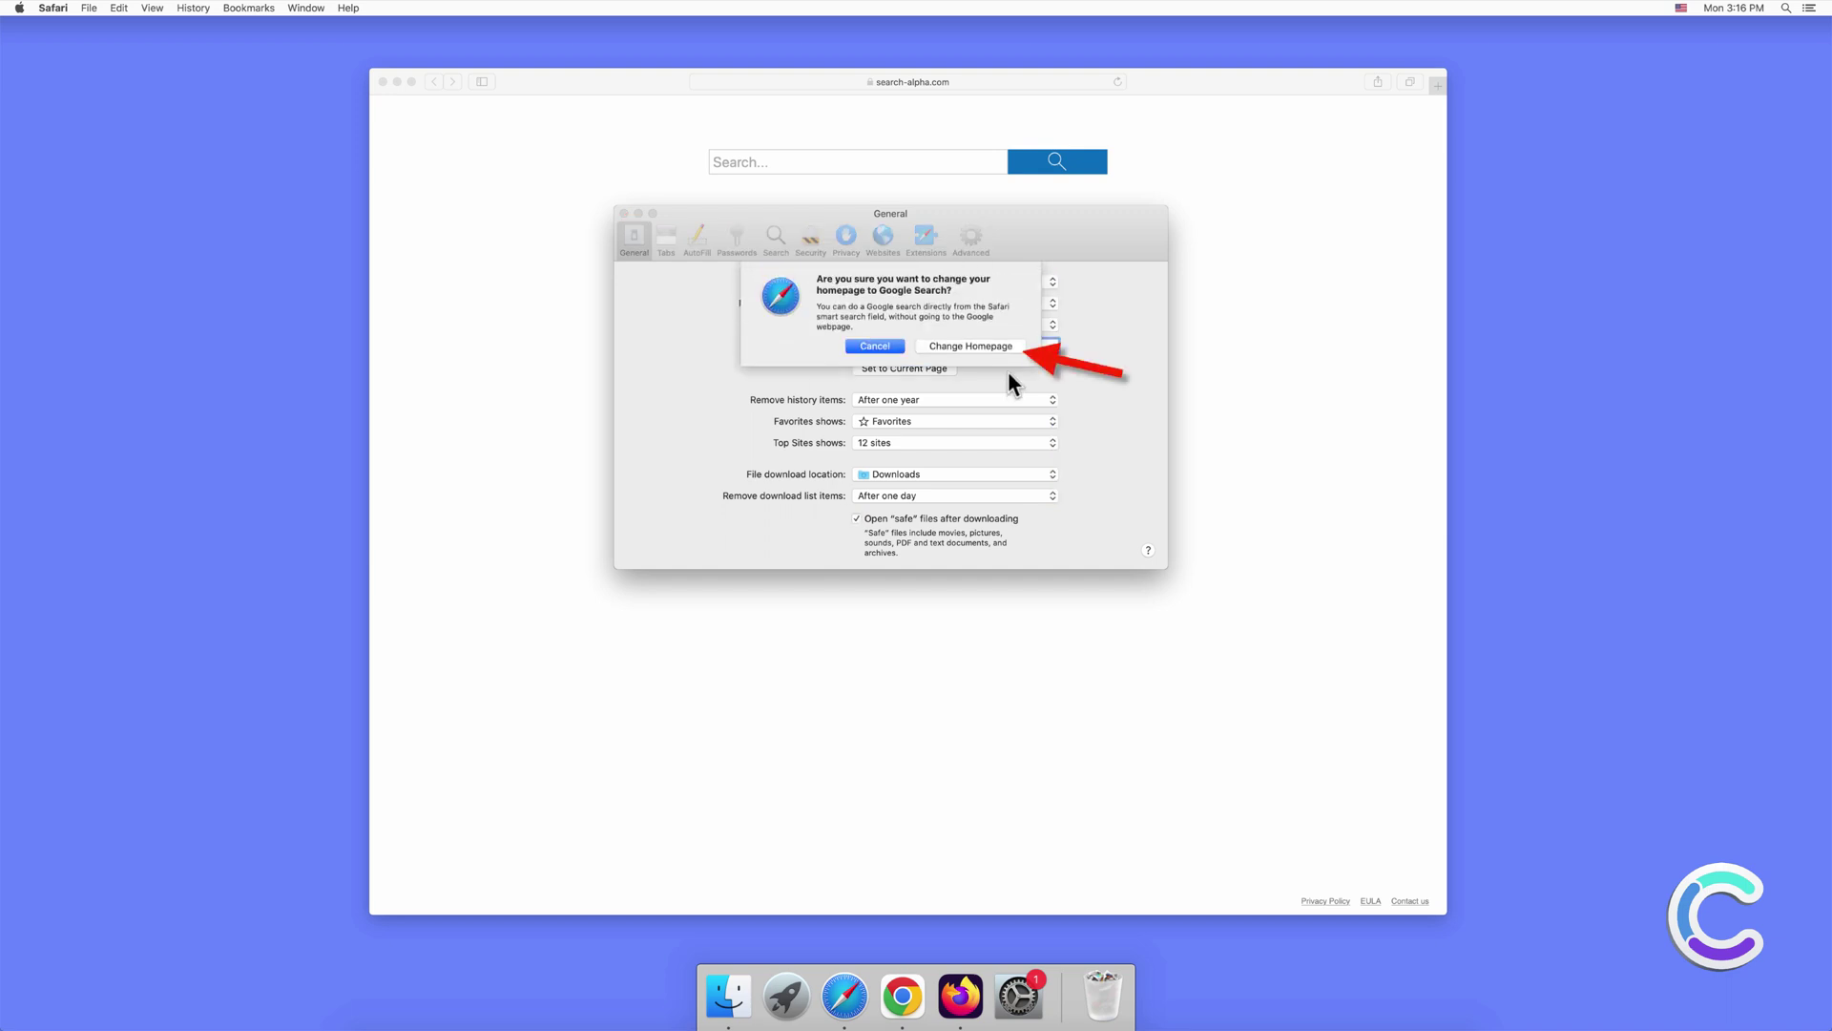
click(1007, 349)
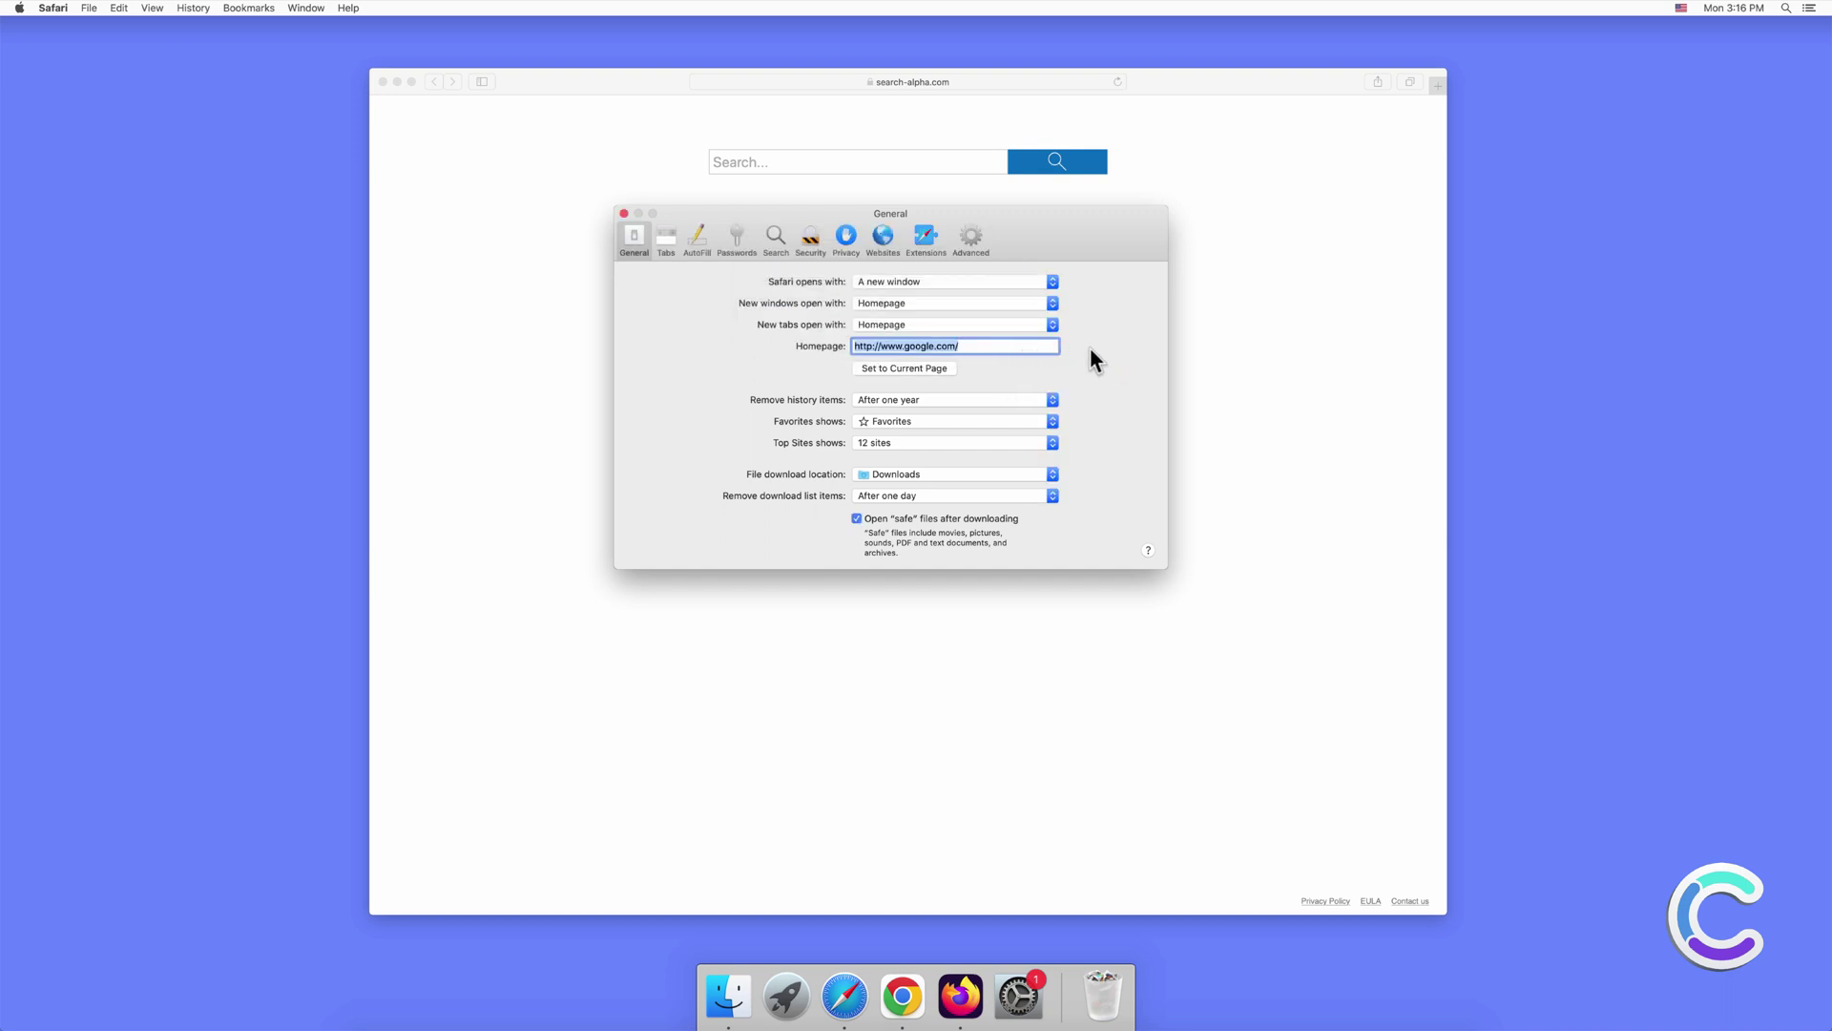
click(624, 213)
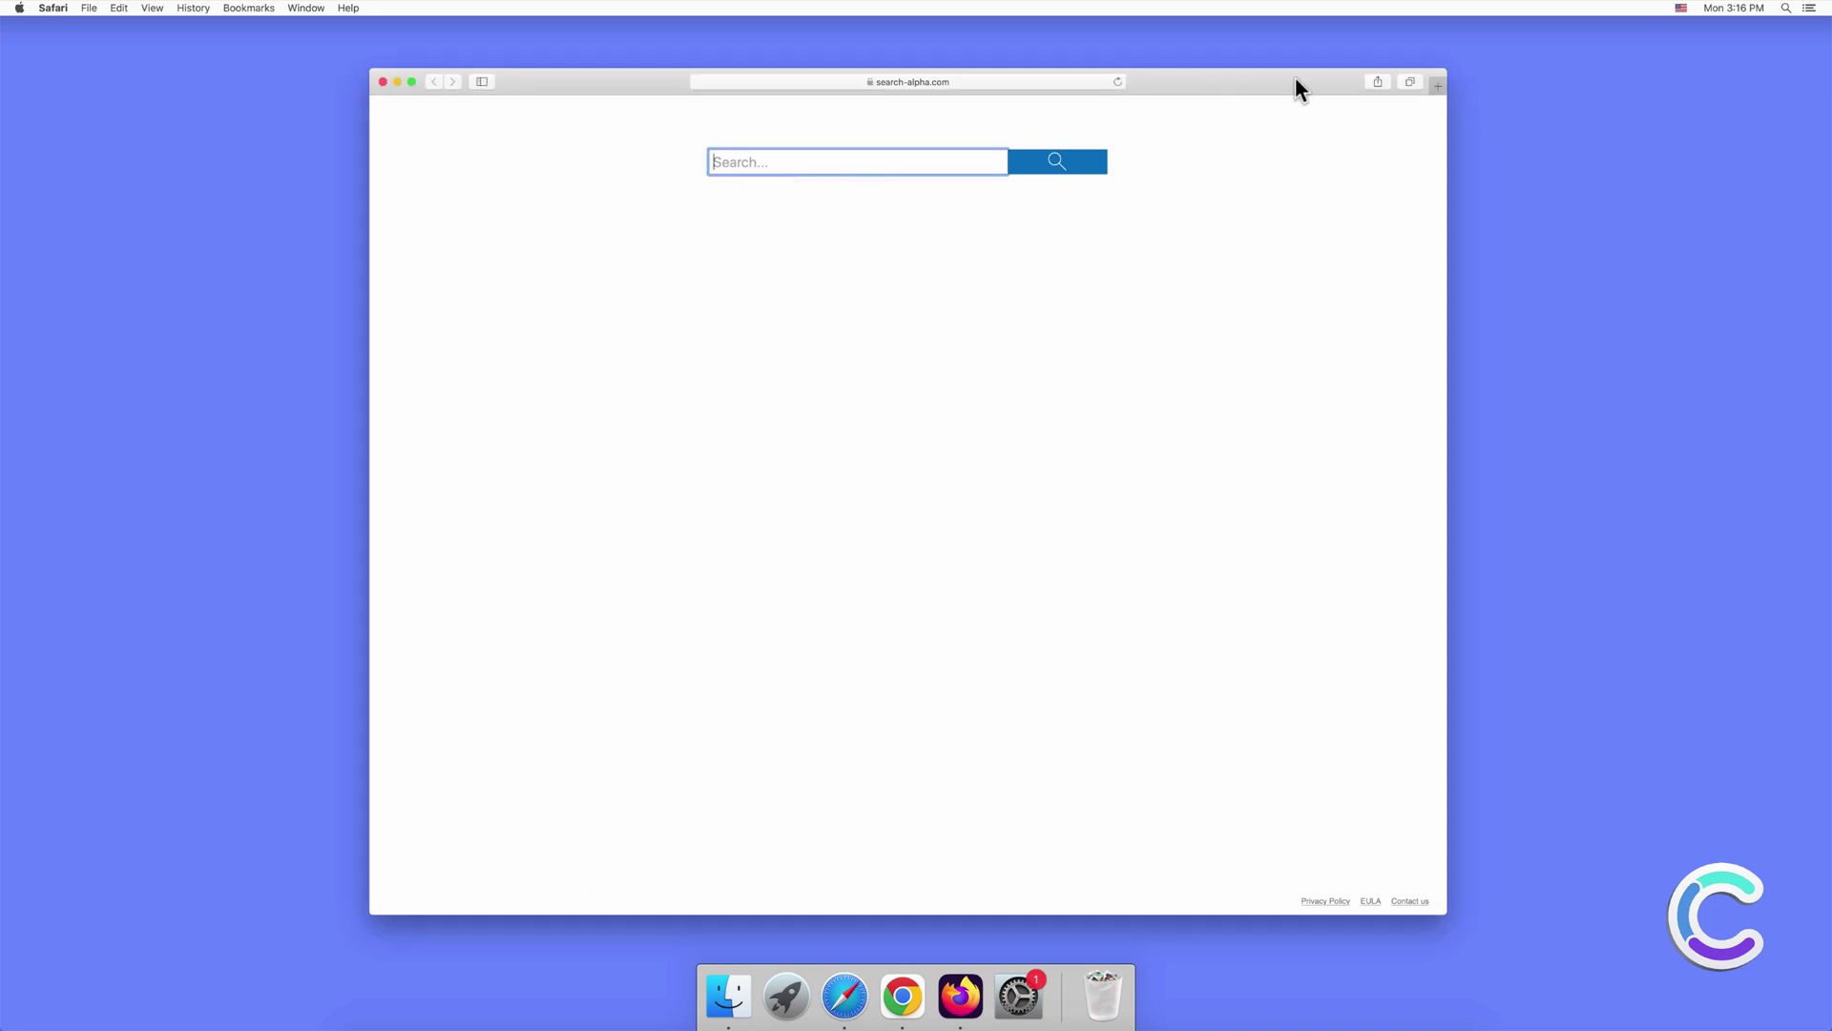
click(1430, 85)
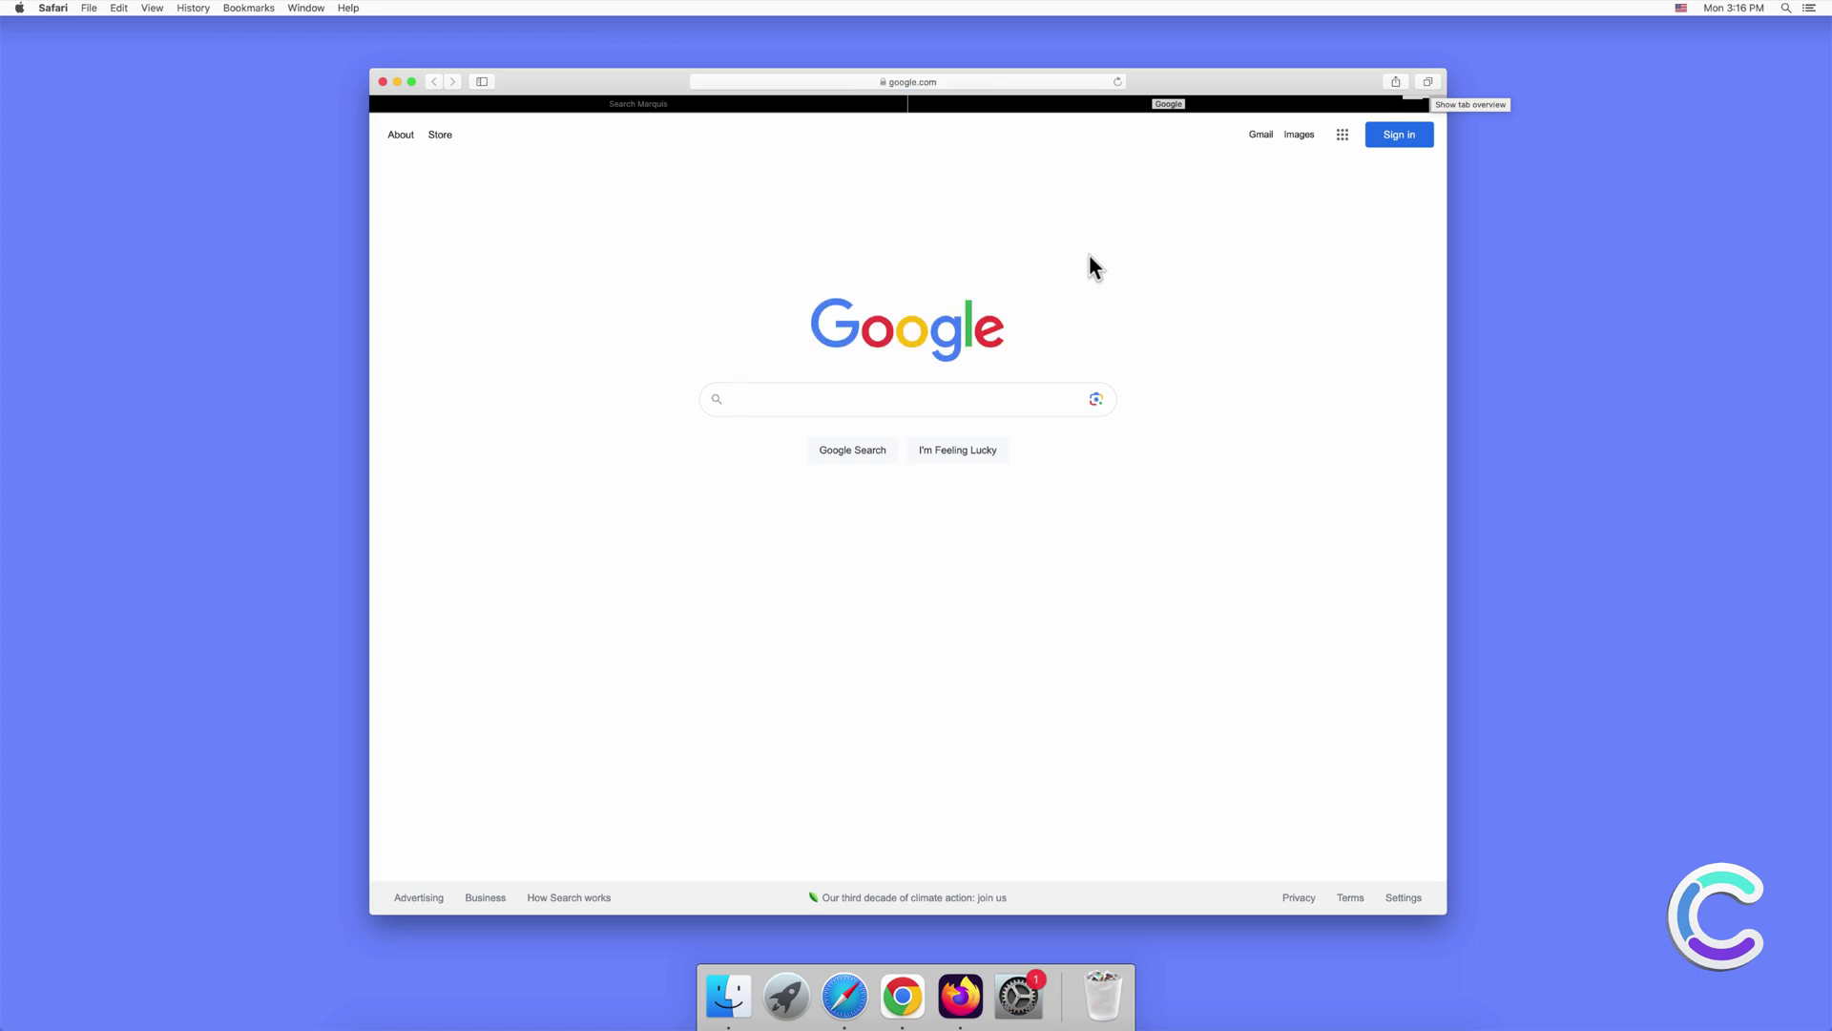
click(383, 82)
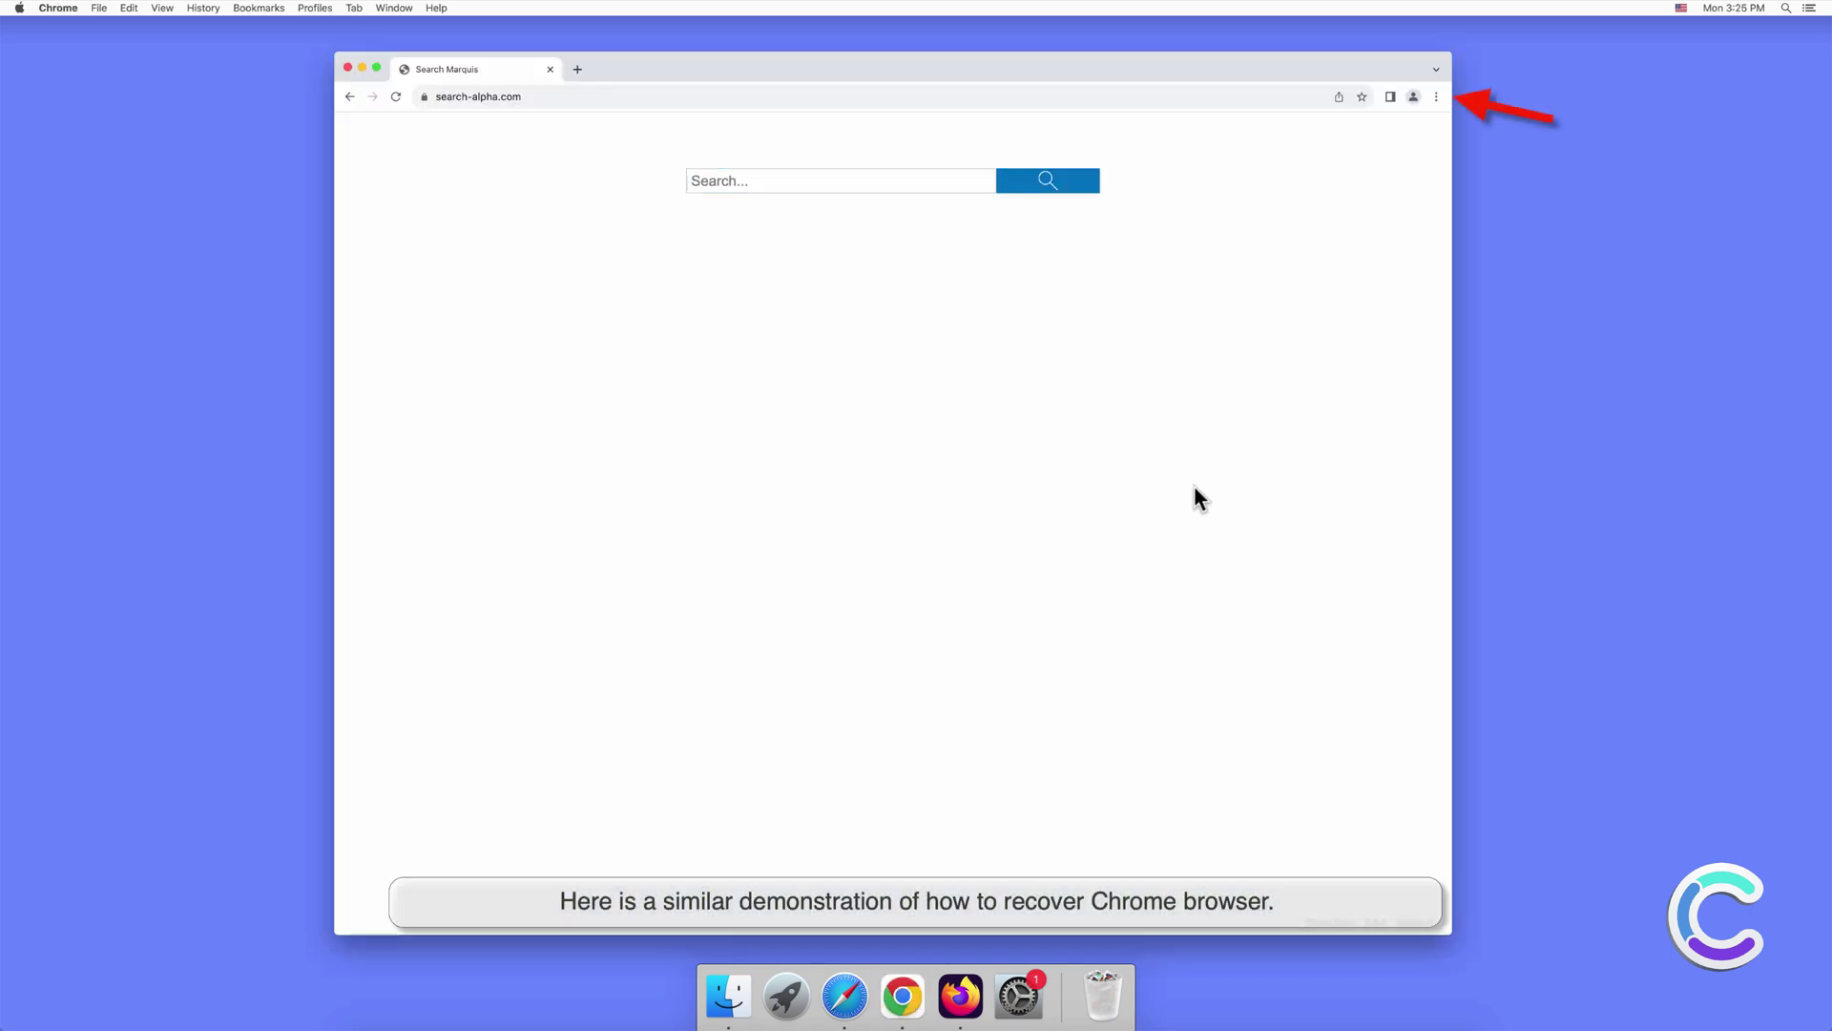
Step: Make Google Chrome's default search engine Google and delete the search-alpha.com engine
click(1435, 97)
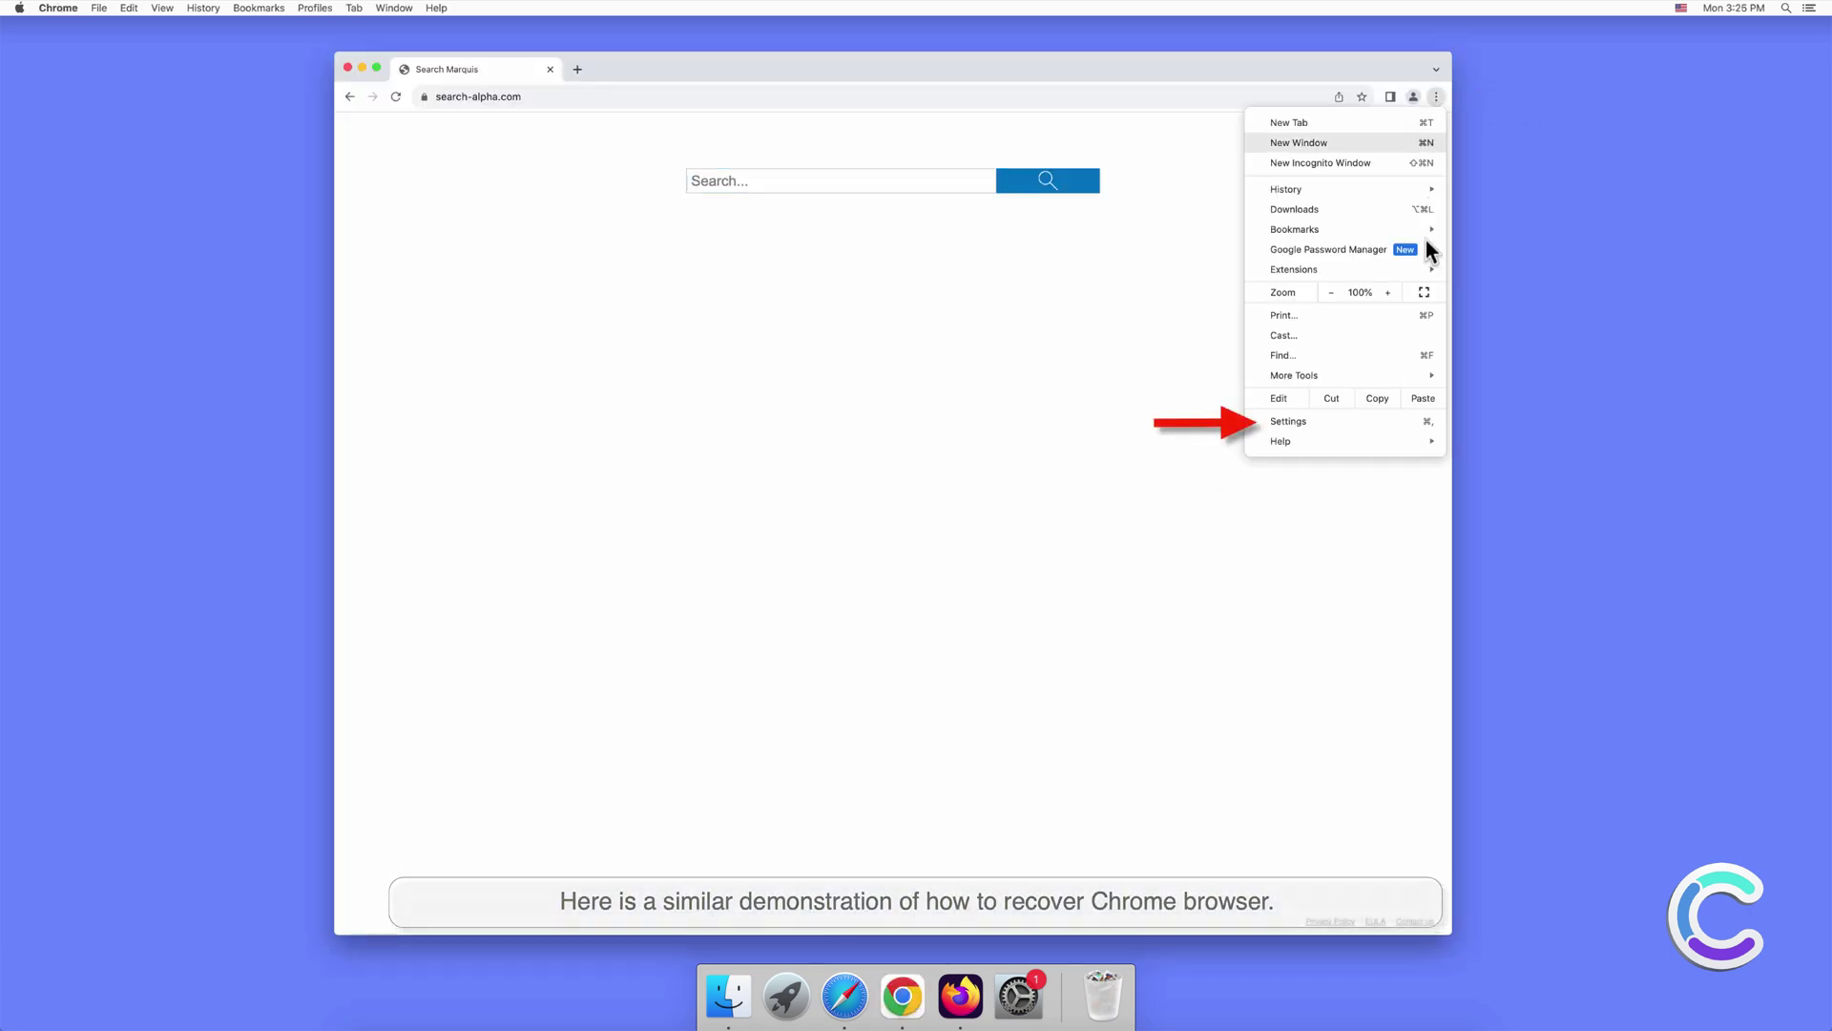
click(1290, 422)
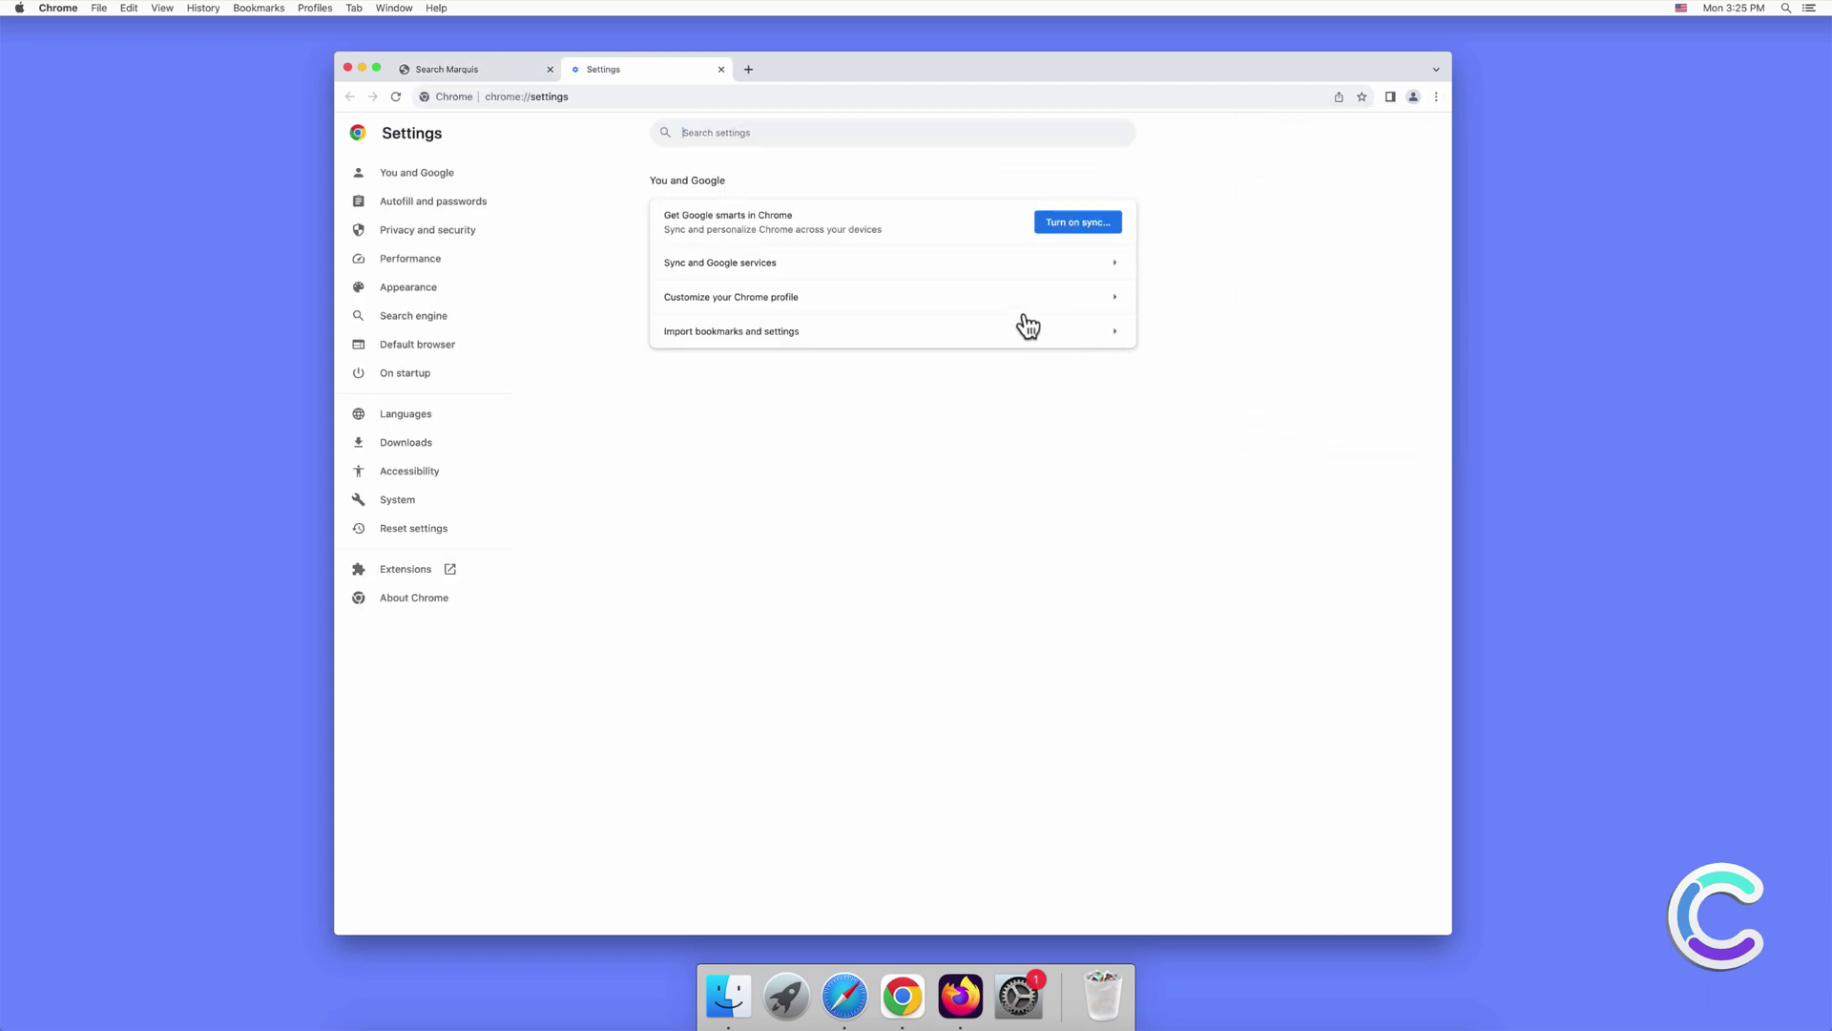
click(439, 315)
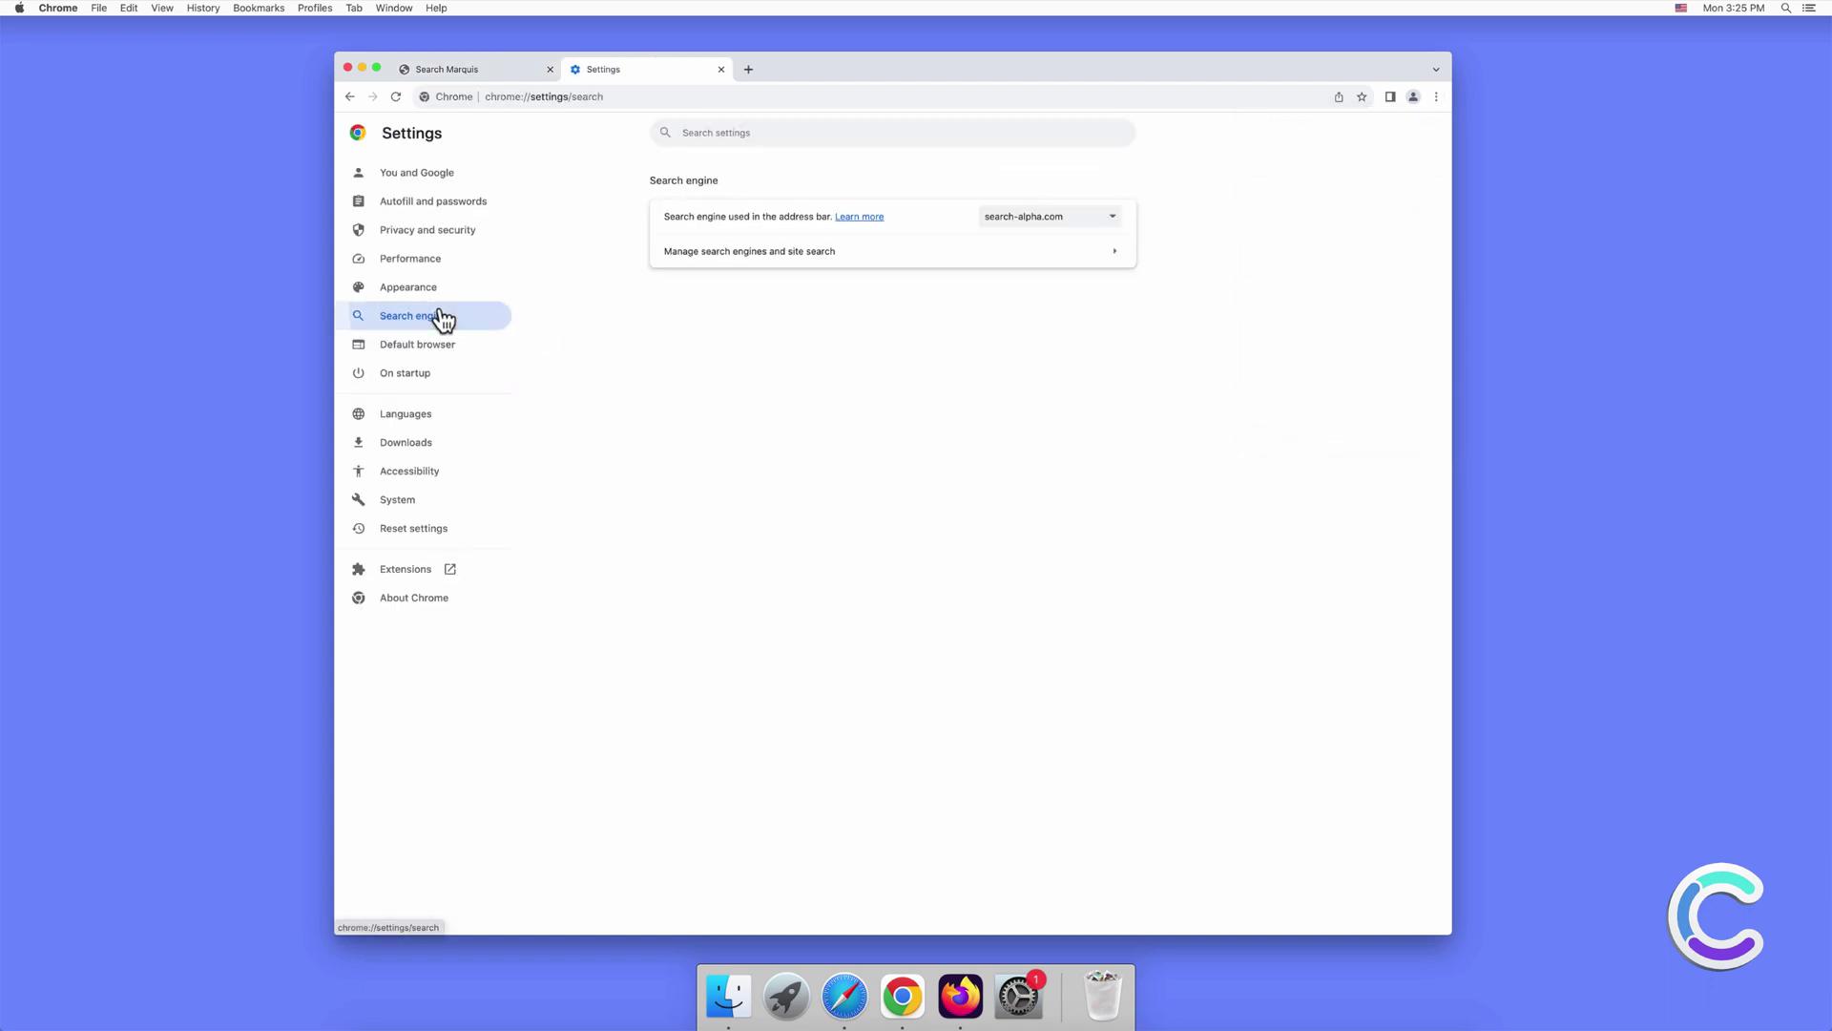
click(1119, 251)
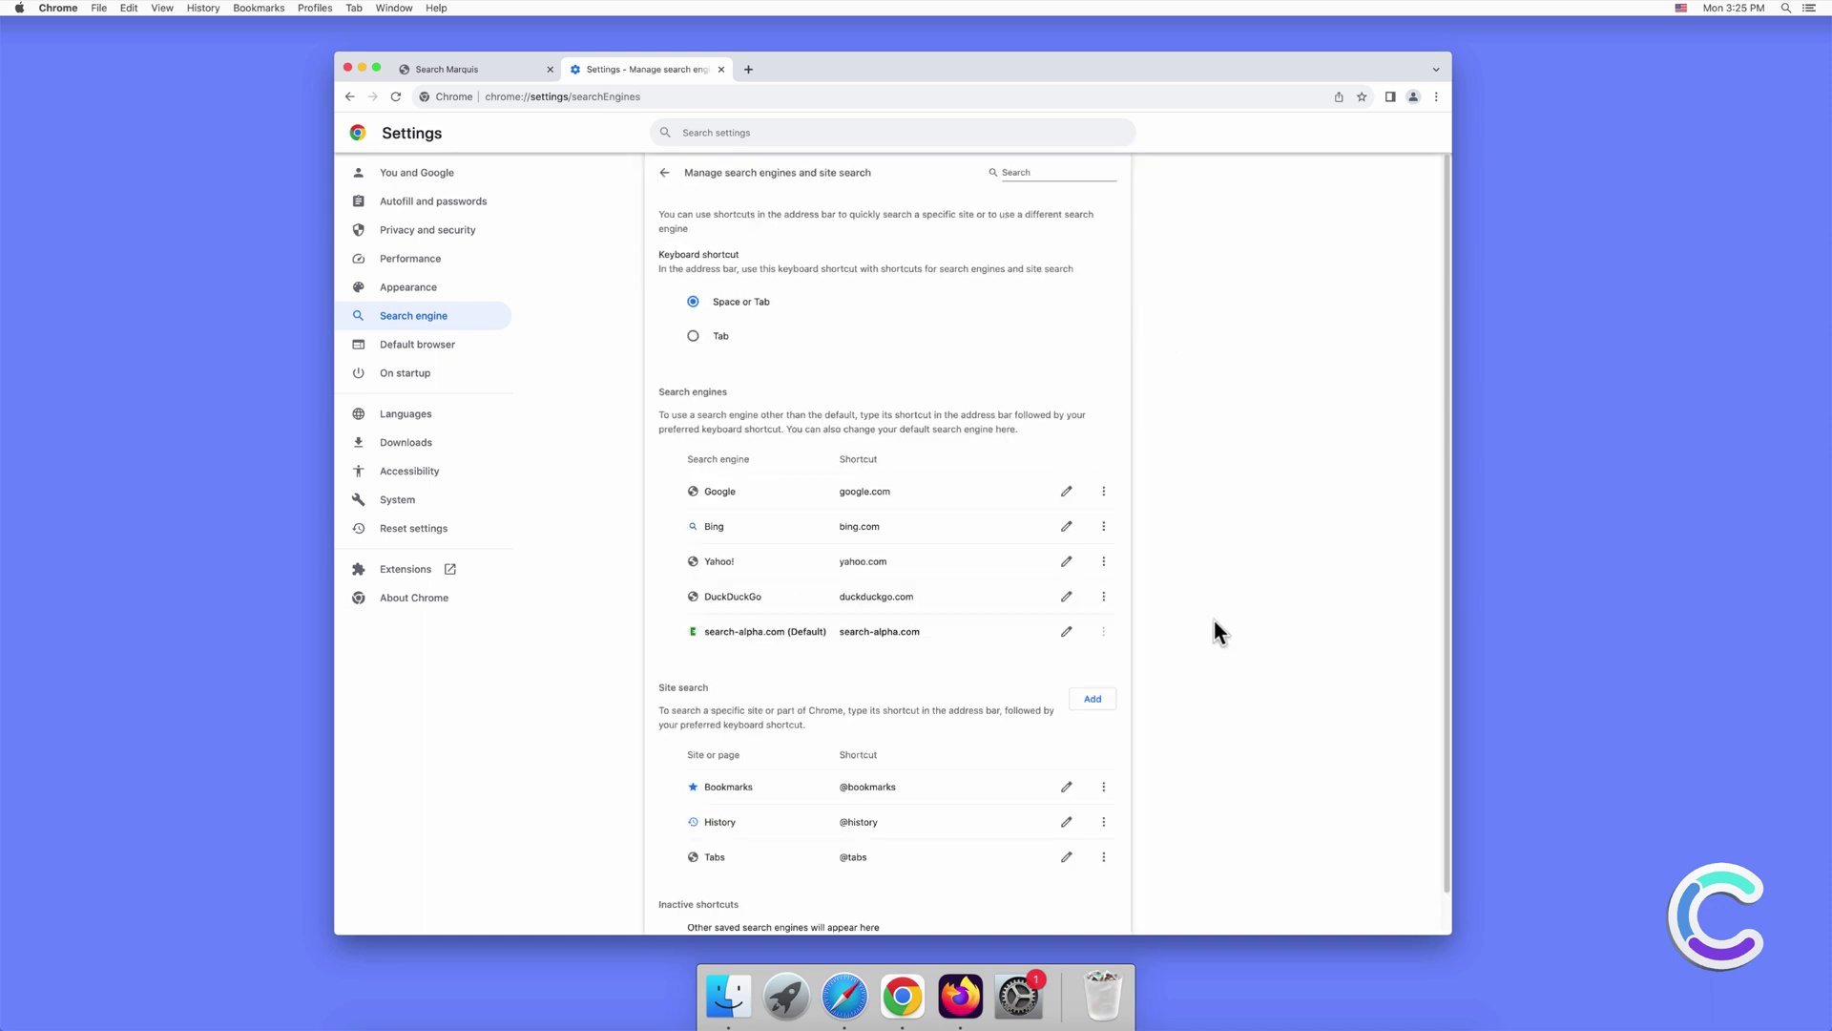
click(1103, 493)
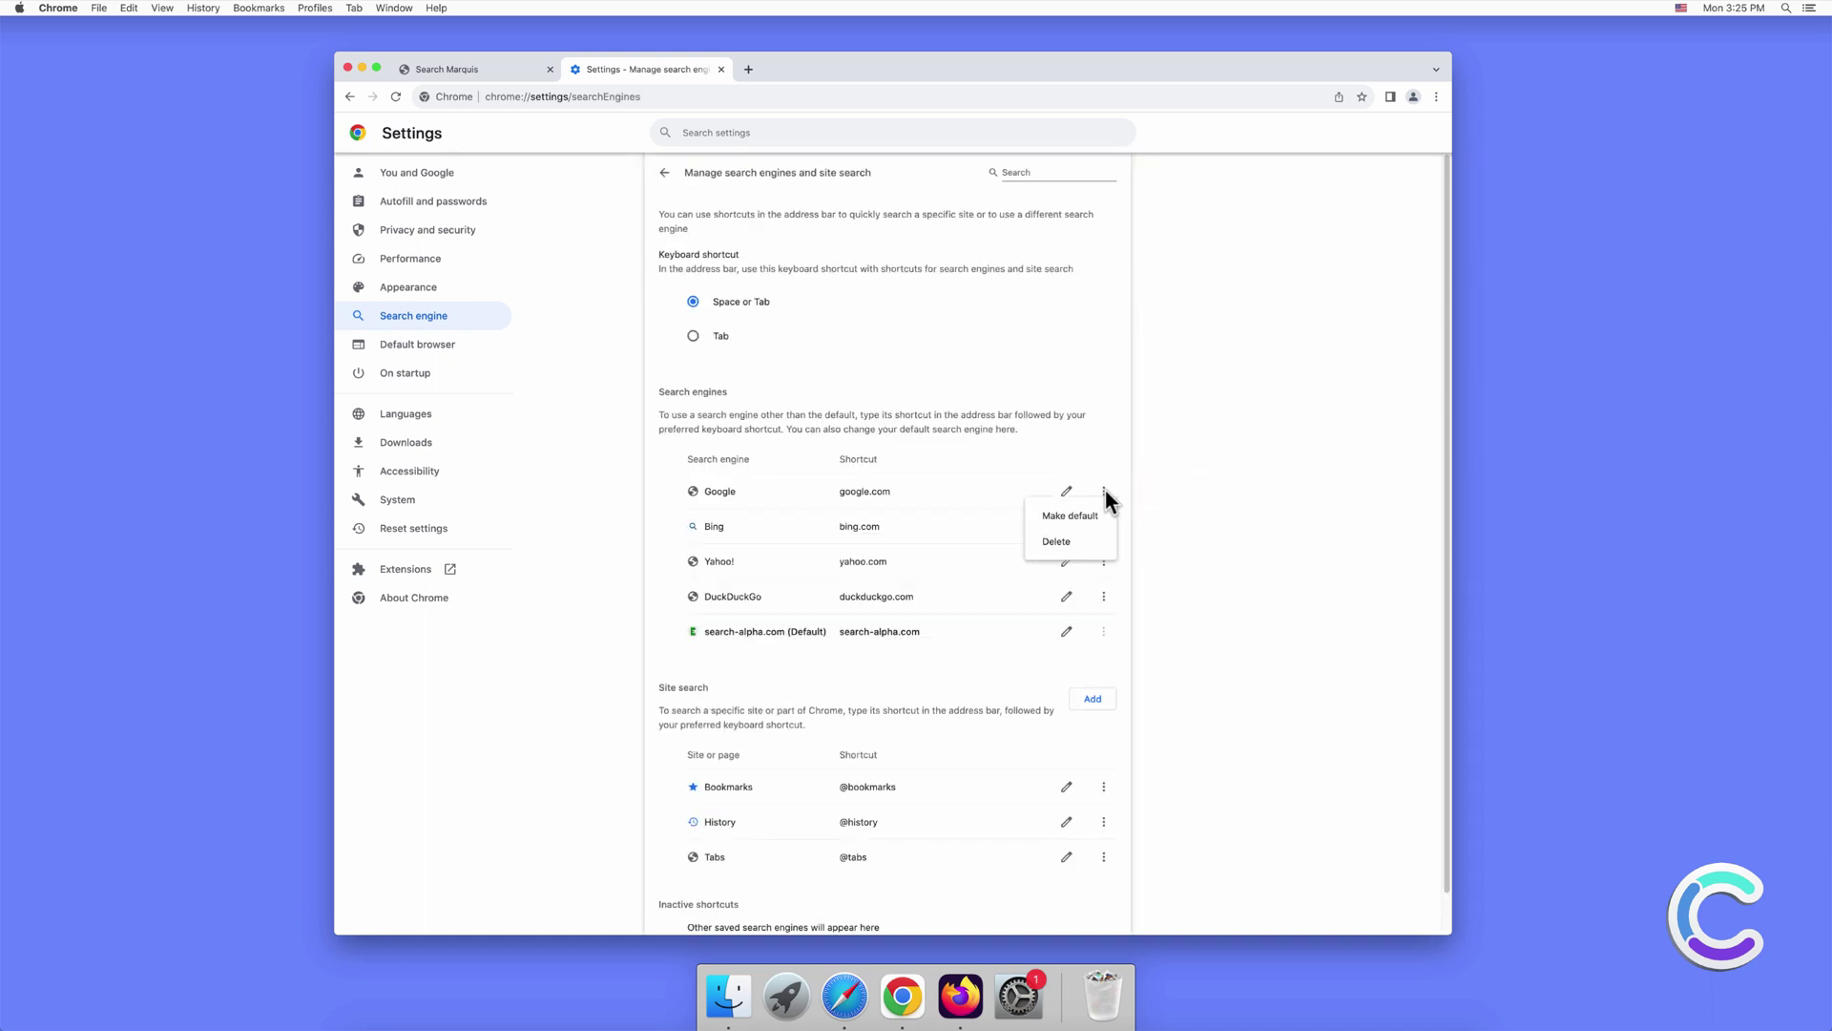
click(1100, 516)
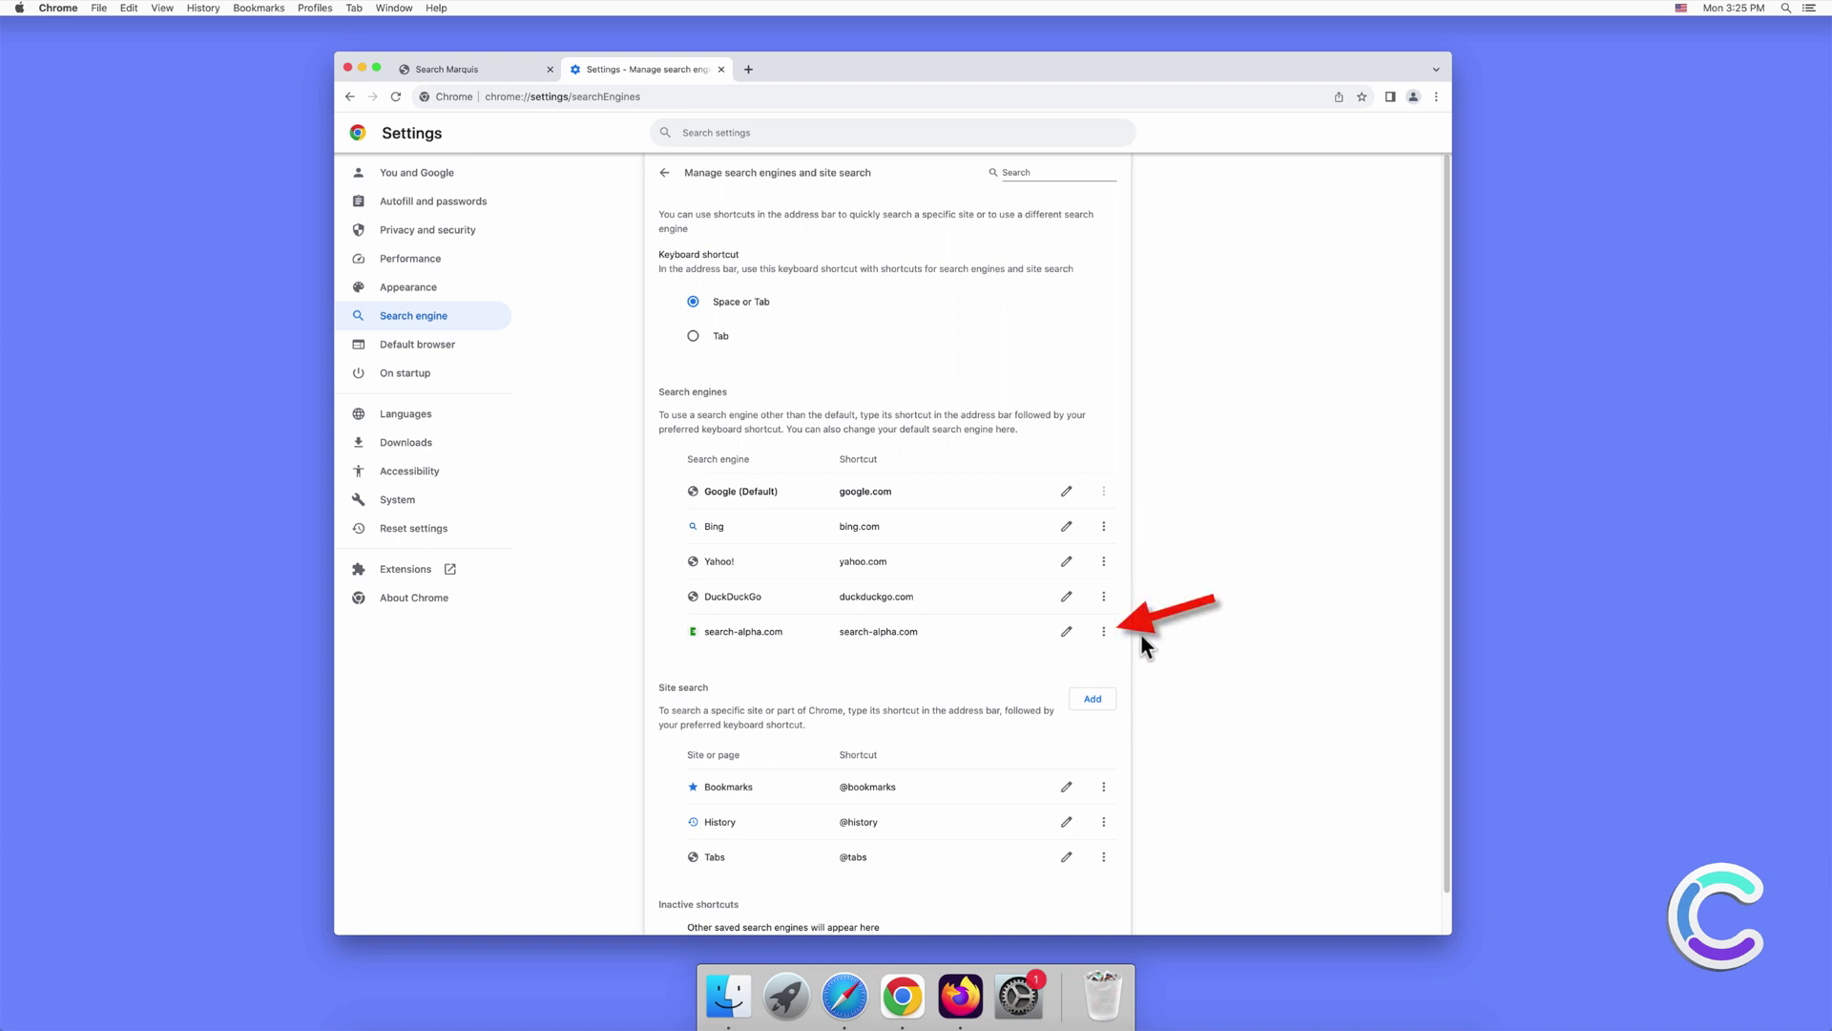
click(1103, 630)
click(1056, 681)
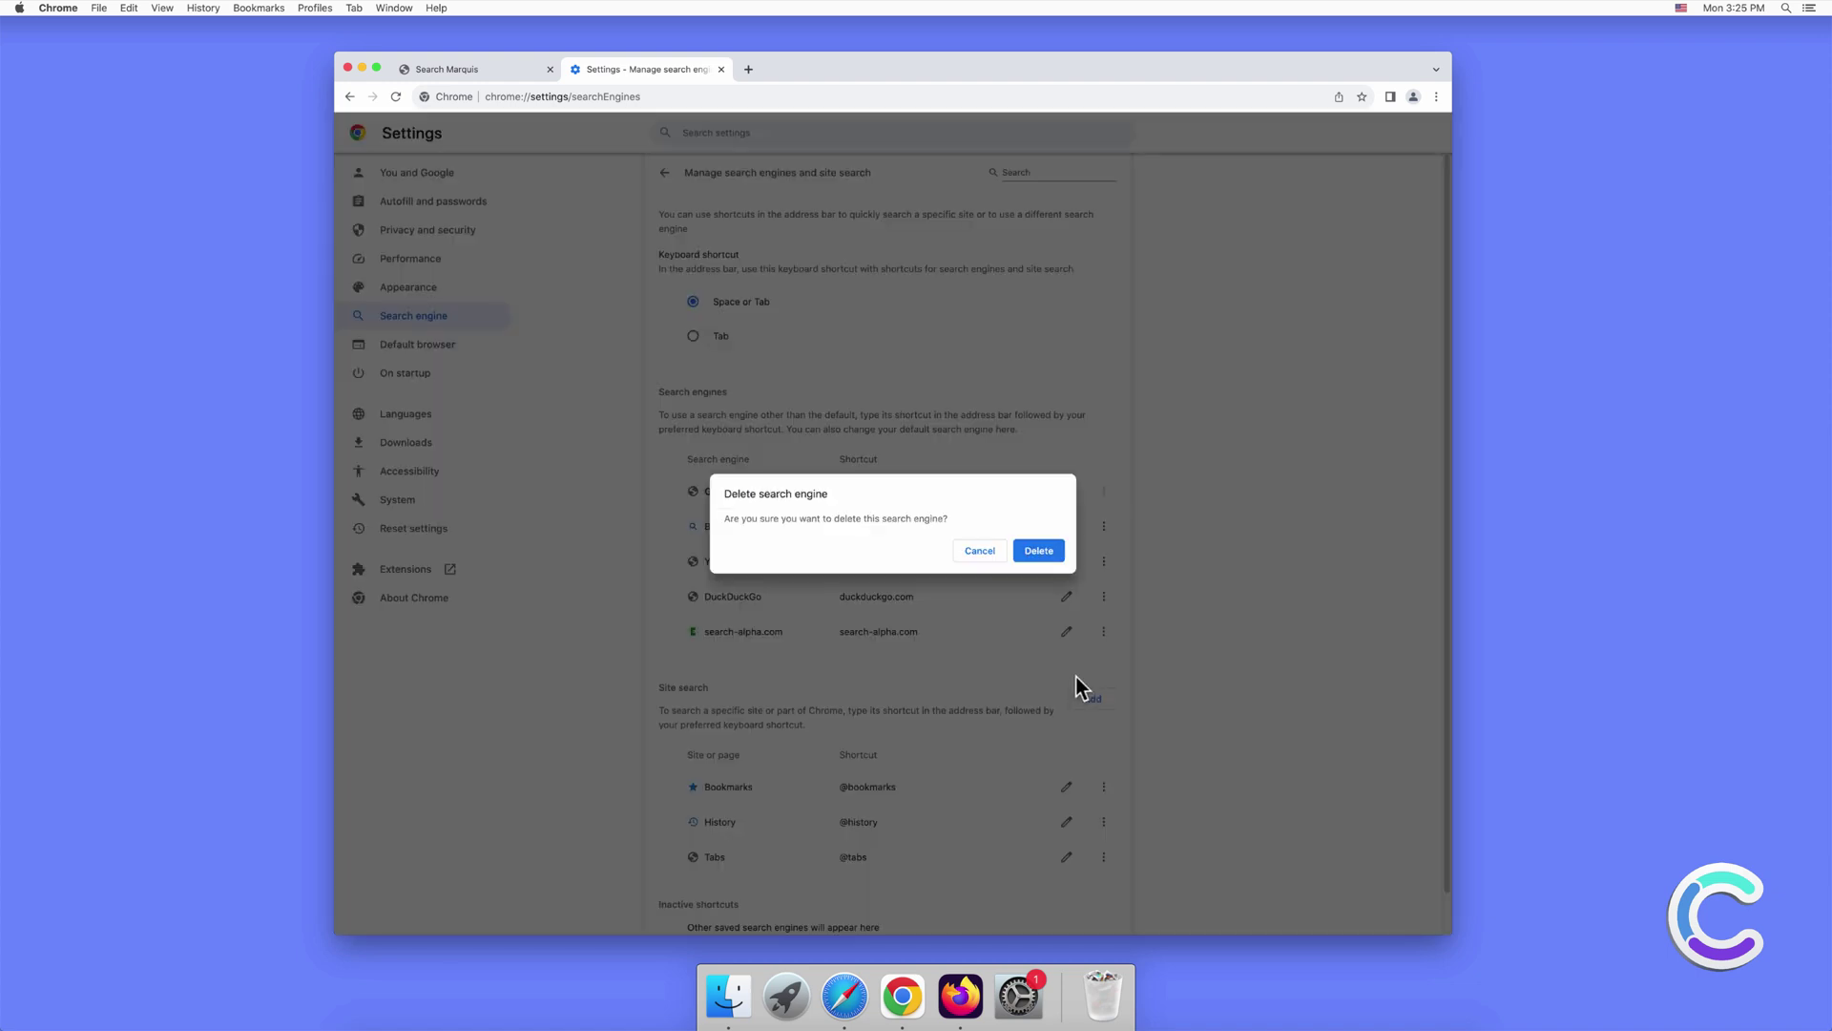
click(1042, 551)
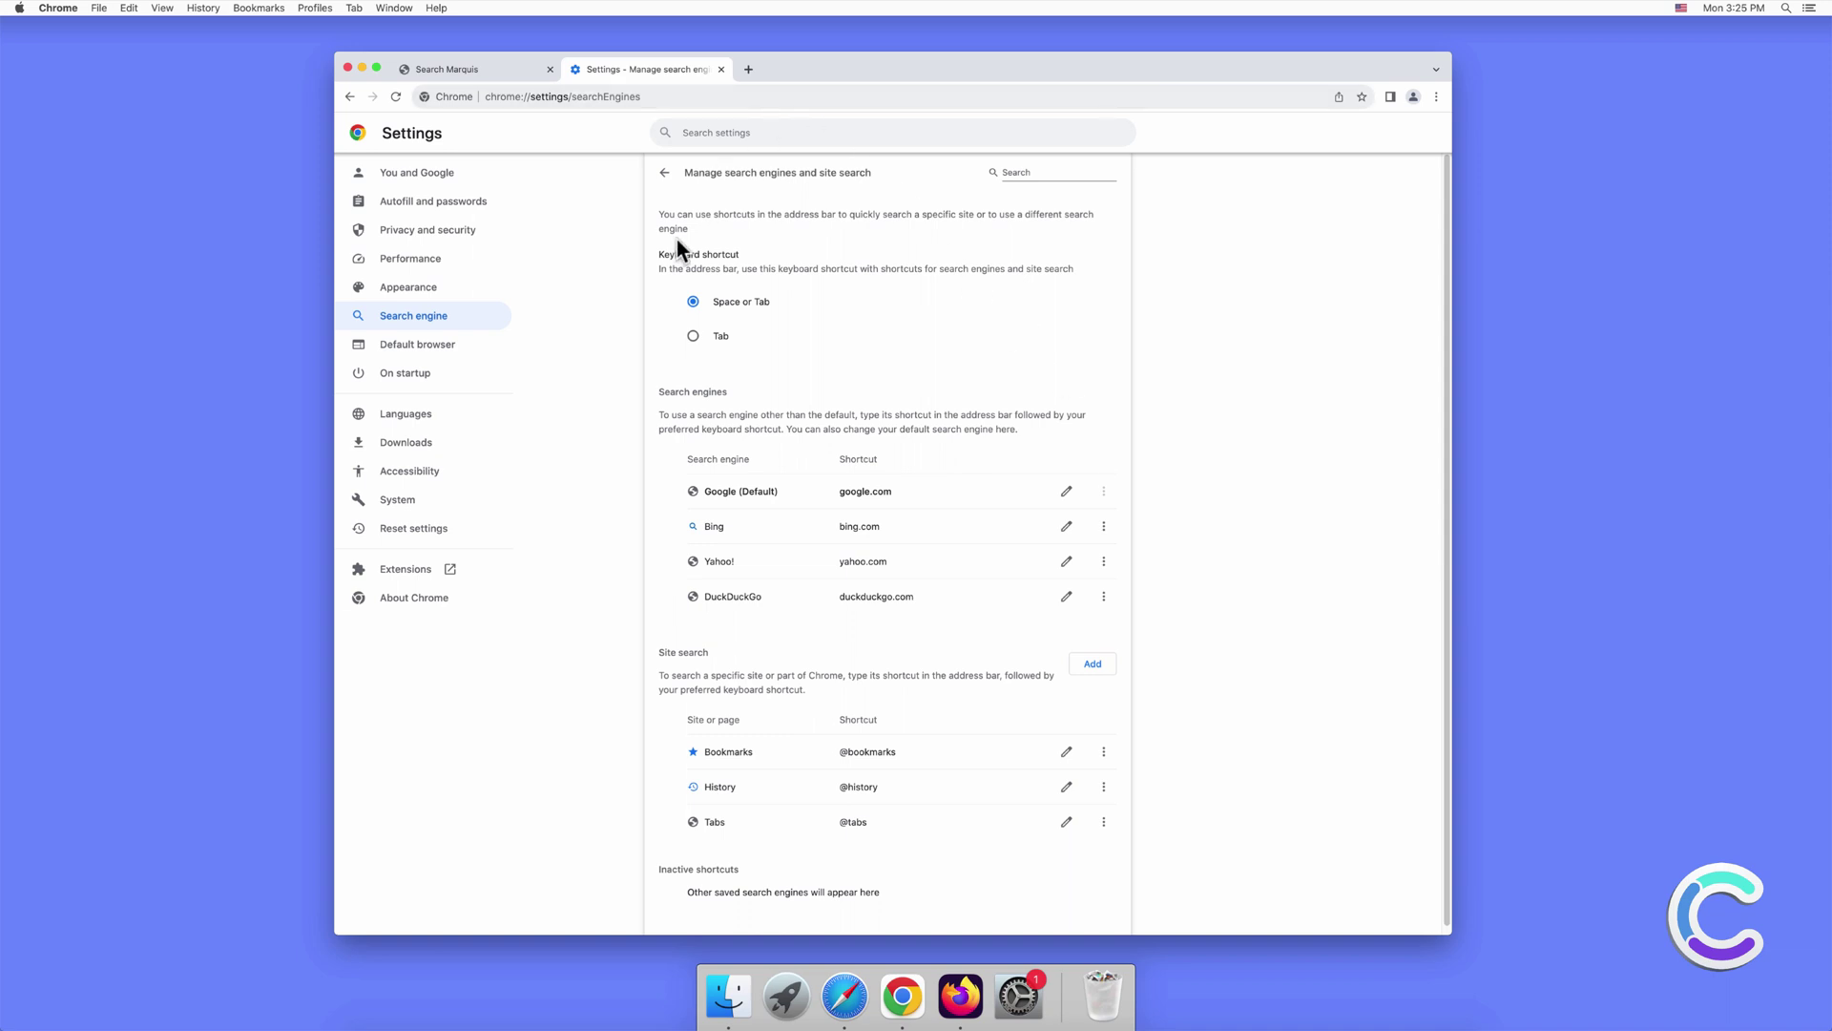
Step: Remove search-alpha.com from Chrome's startup pages, confirm a new tab shows Google, and close Chrome
click(431, 383)
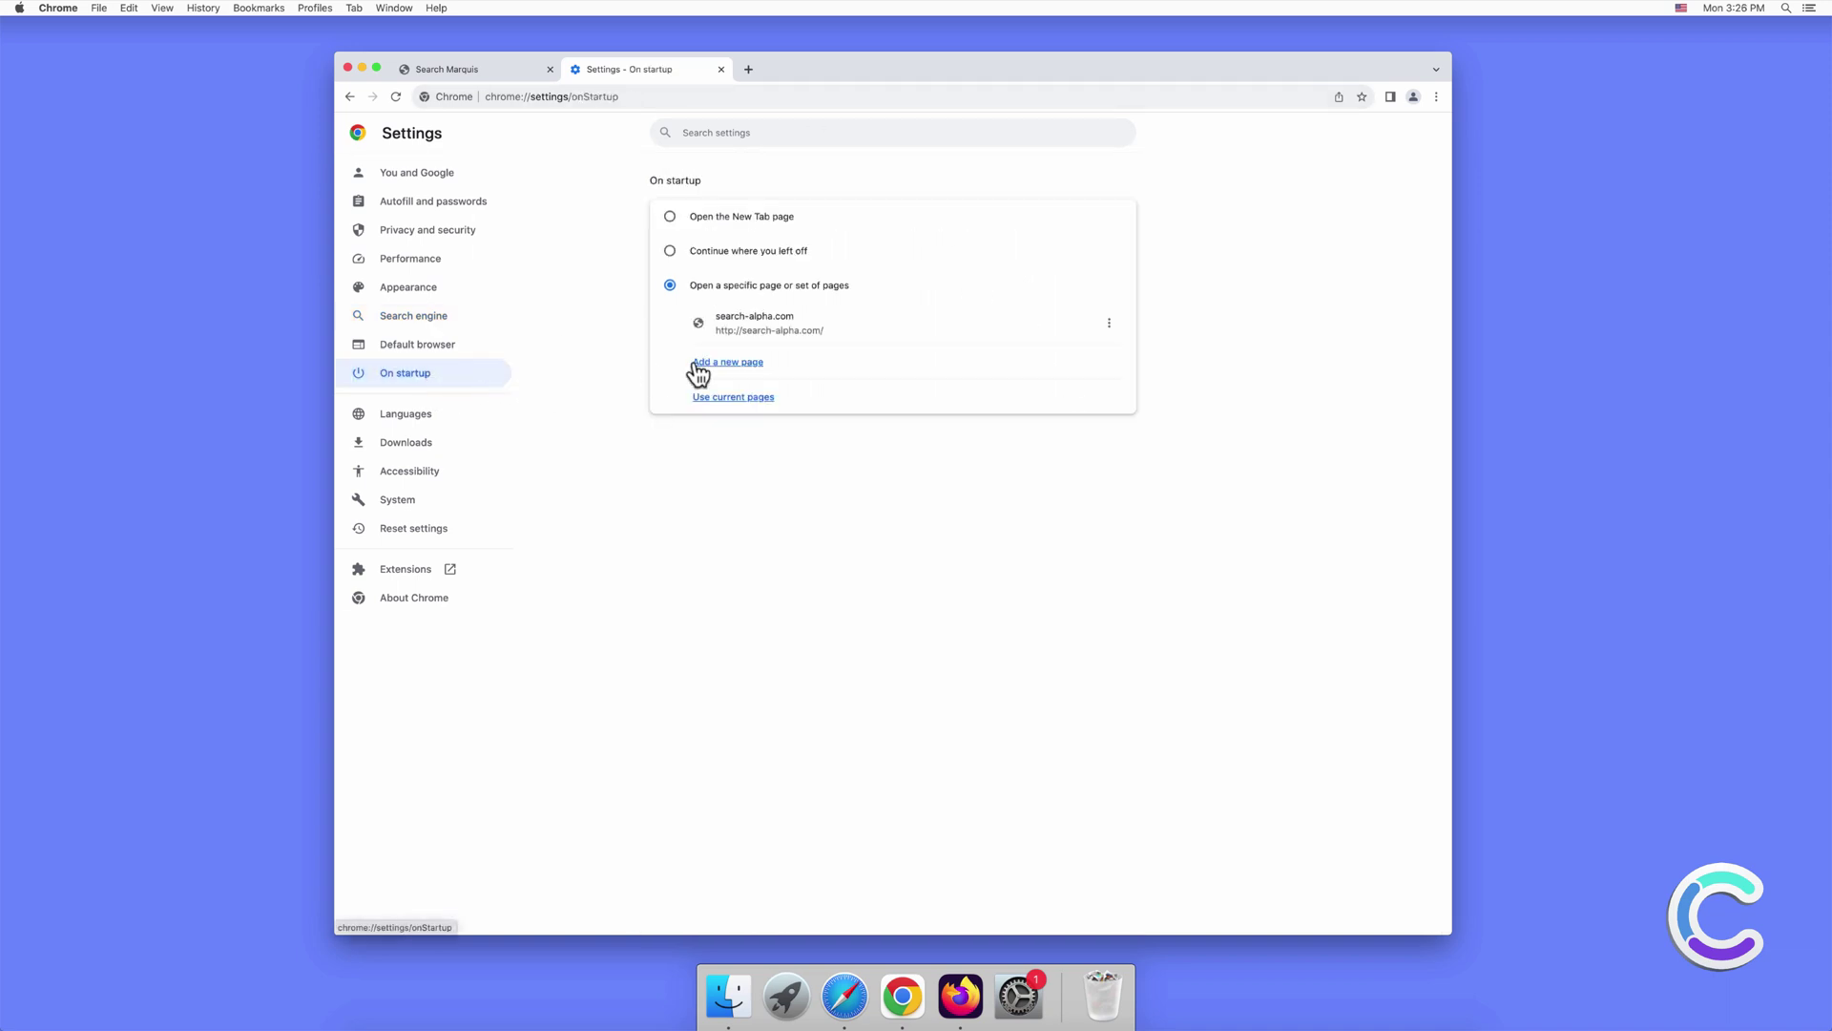
click(1110, 324)
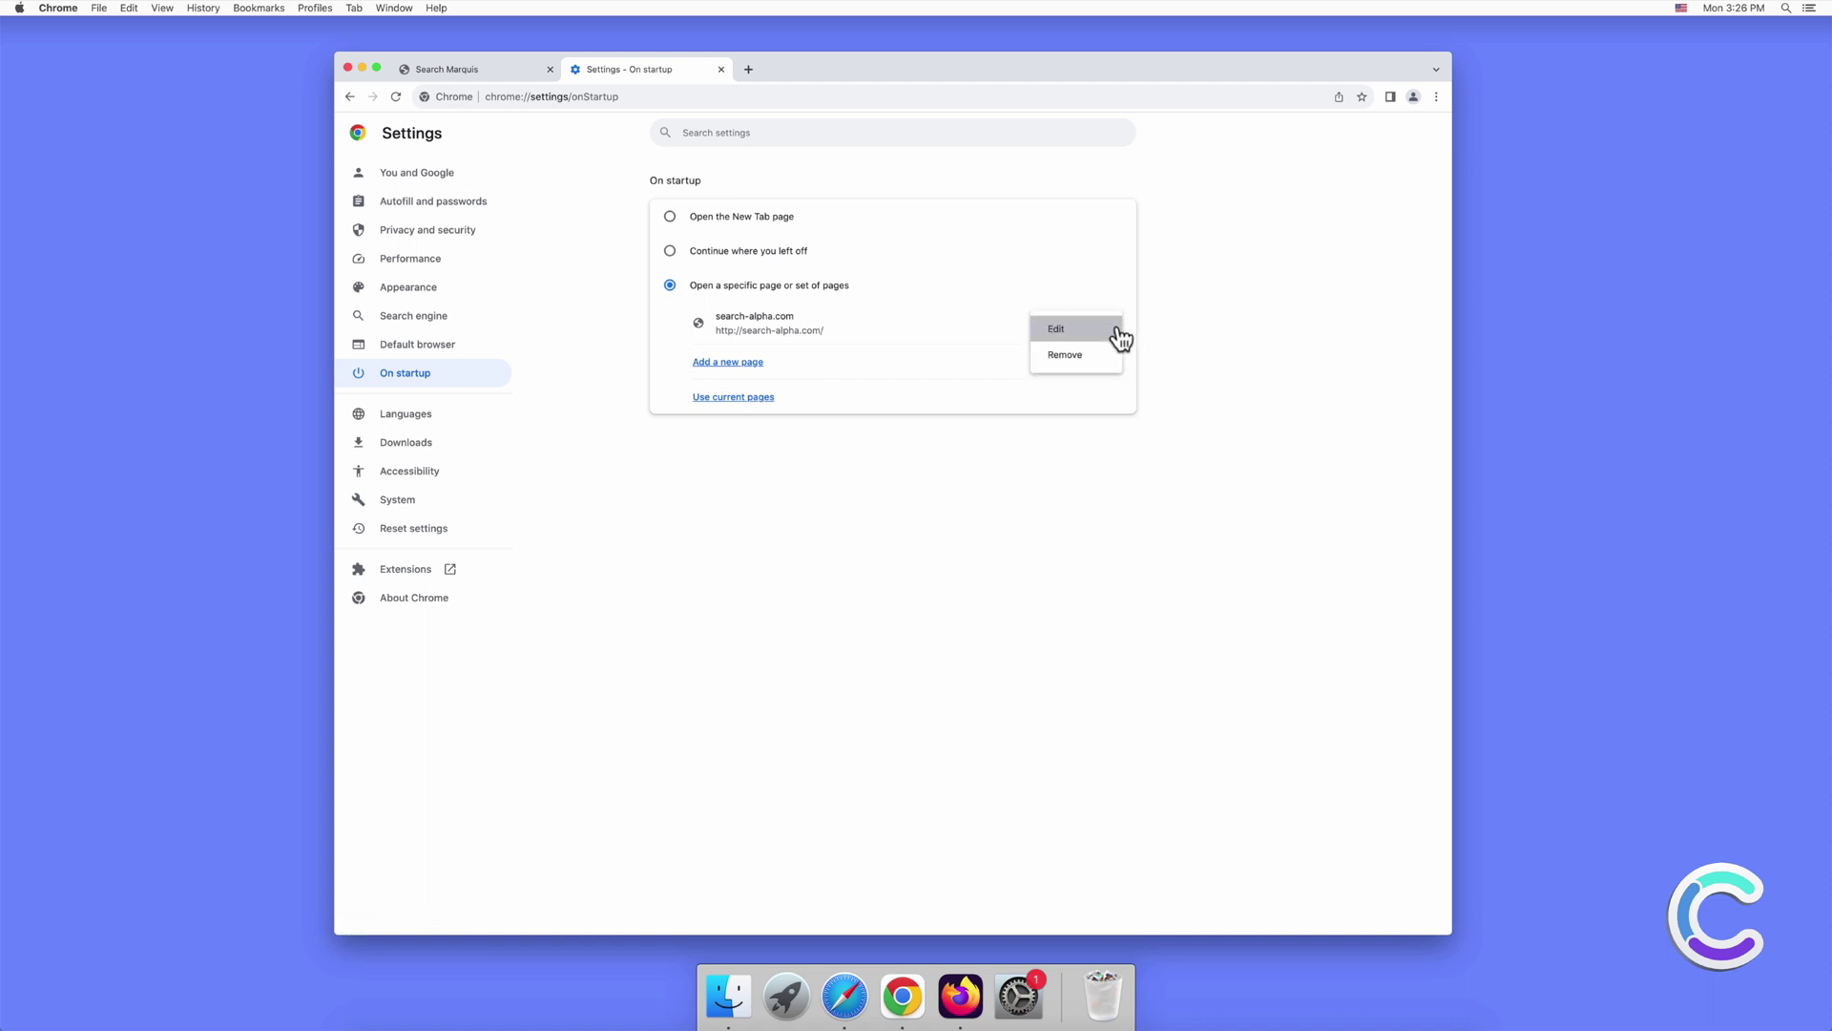
click(1092, 355)
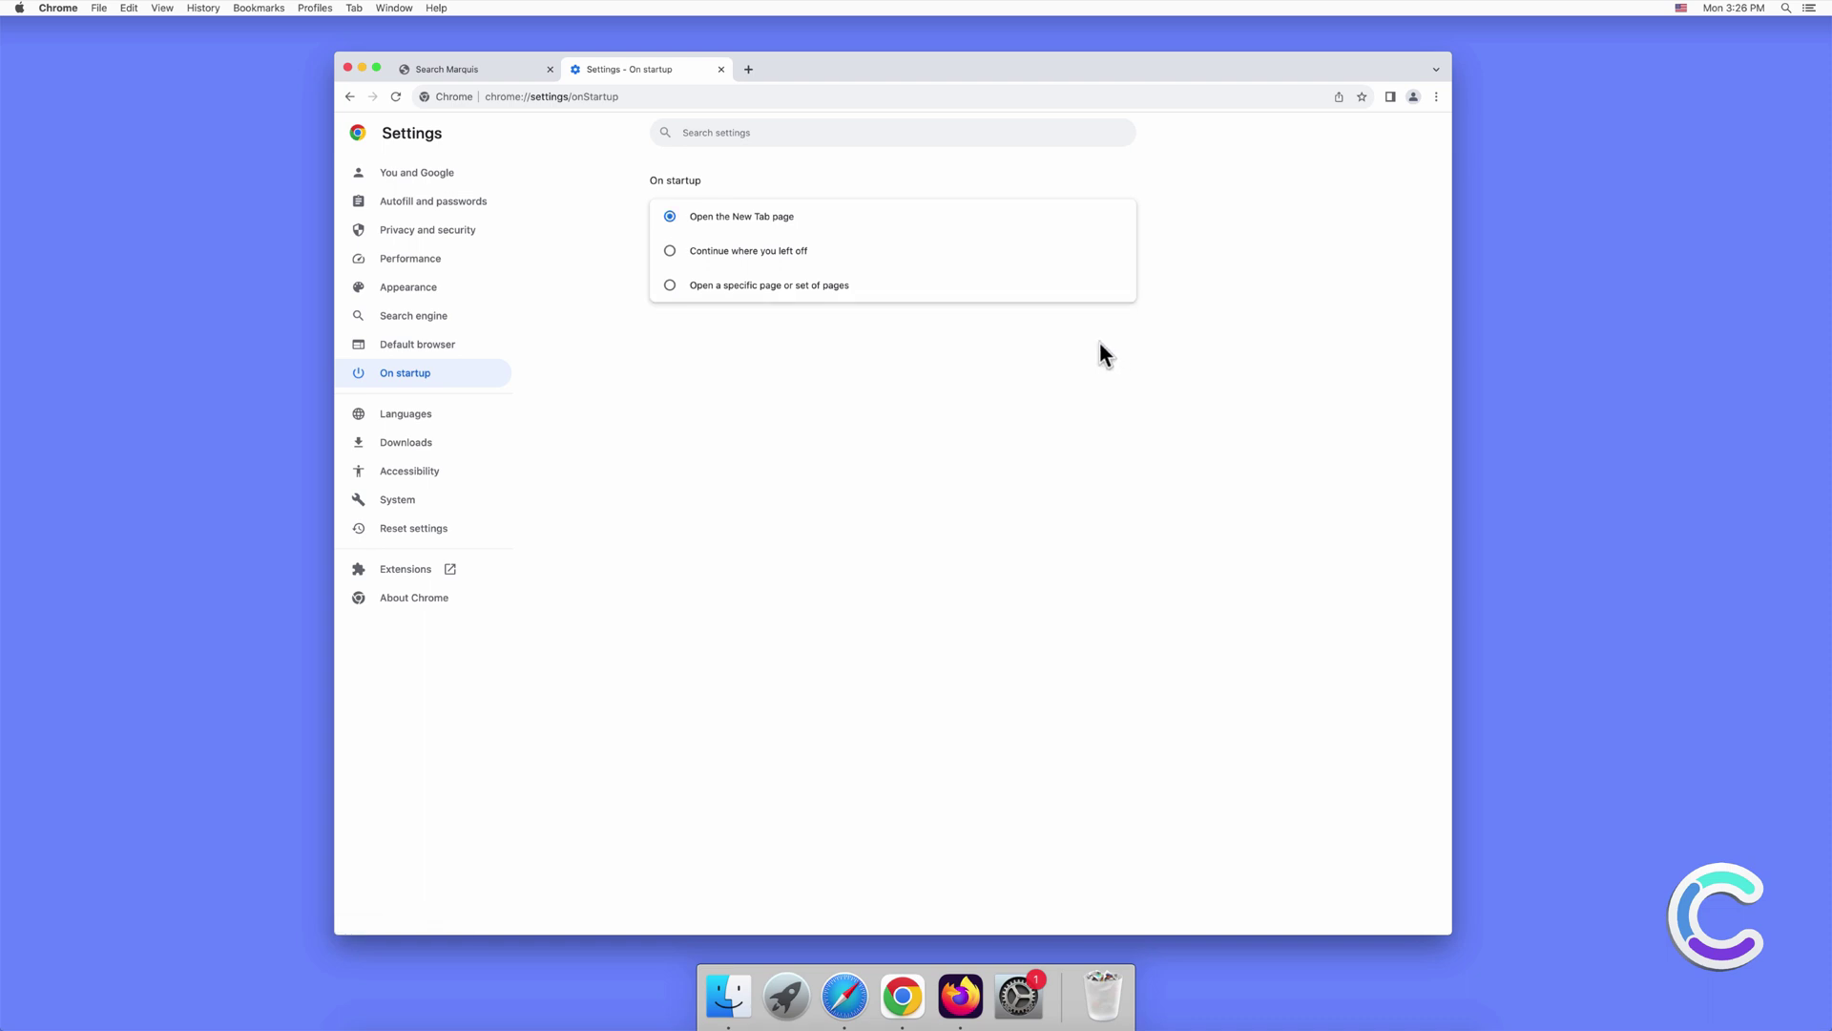
click(721, 70)
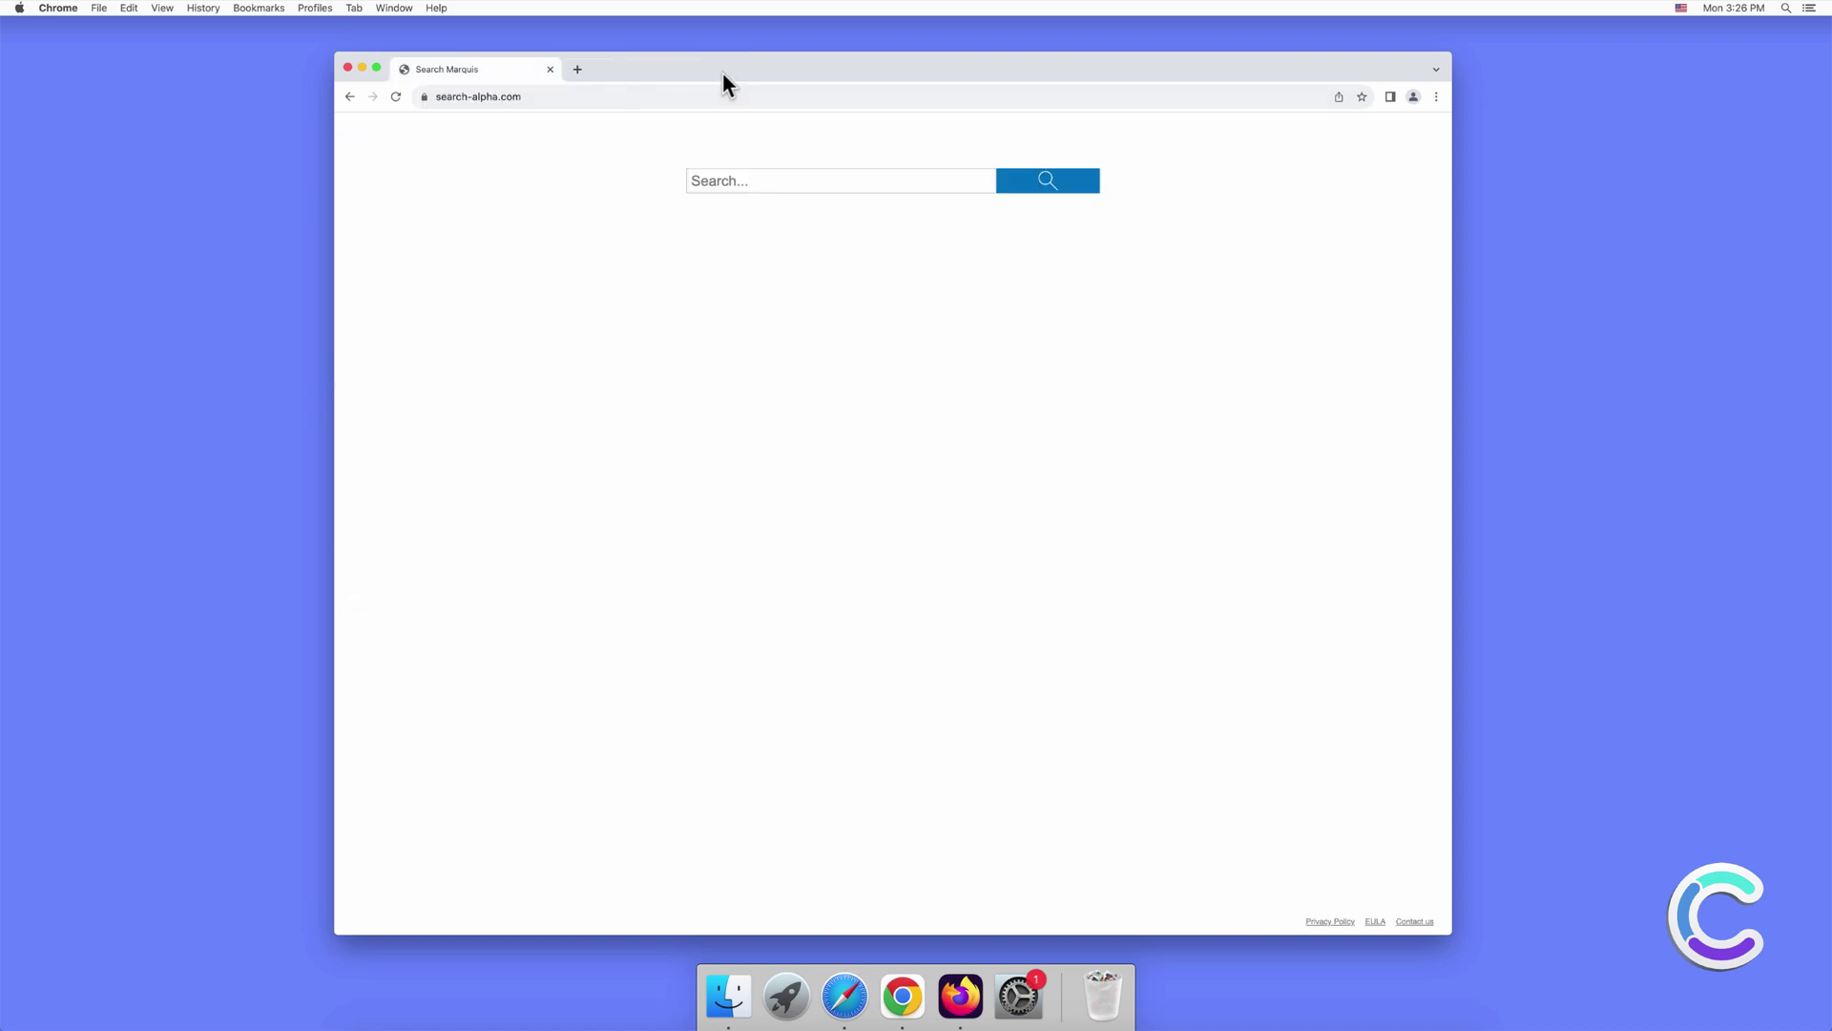
click(577, 69)
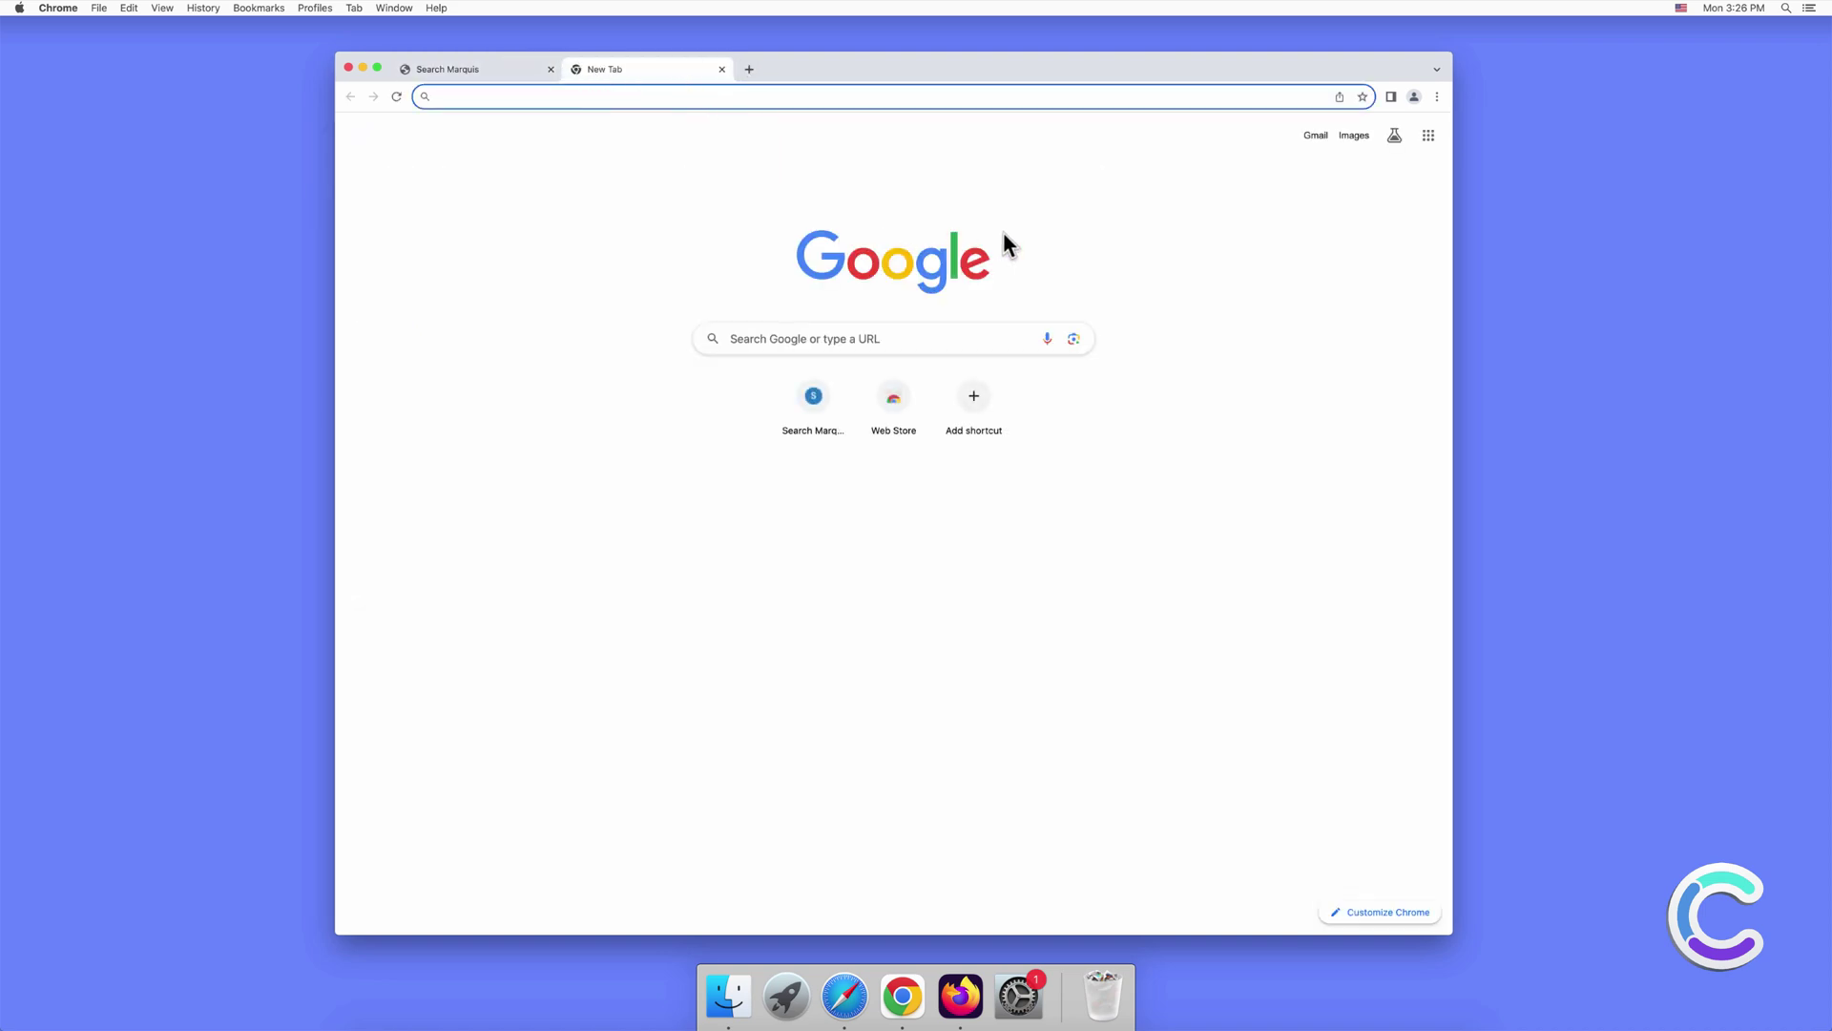
click(1246, 403)
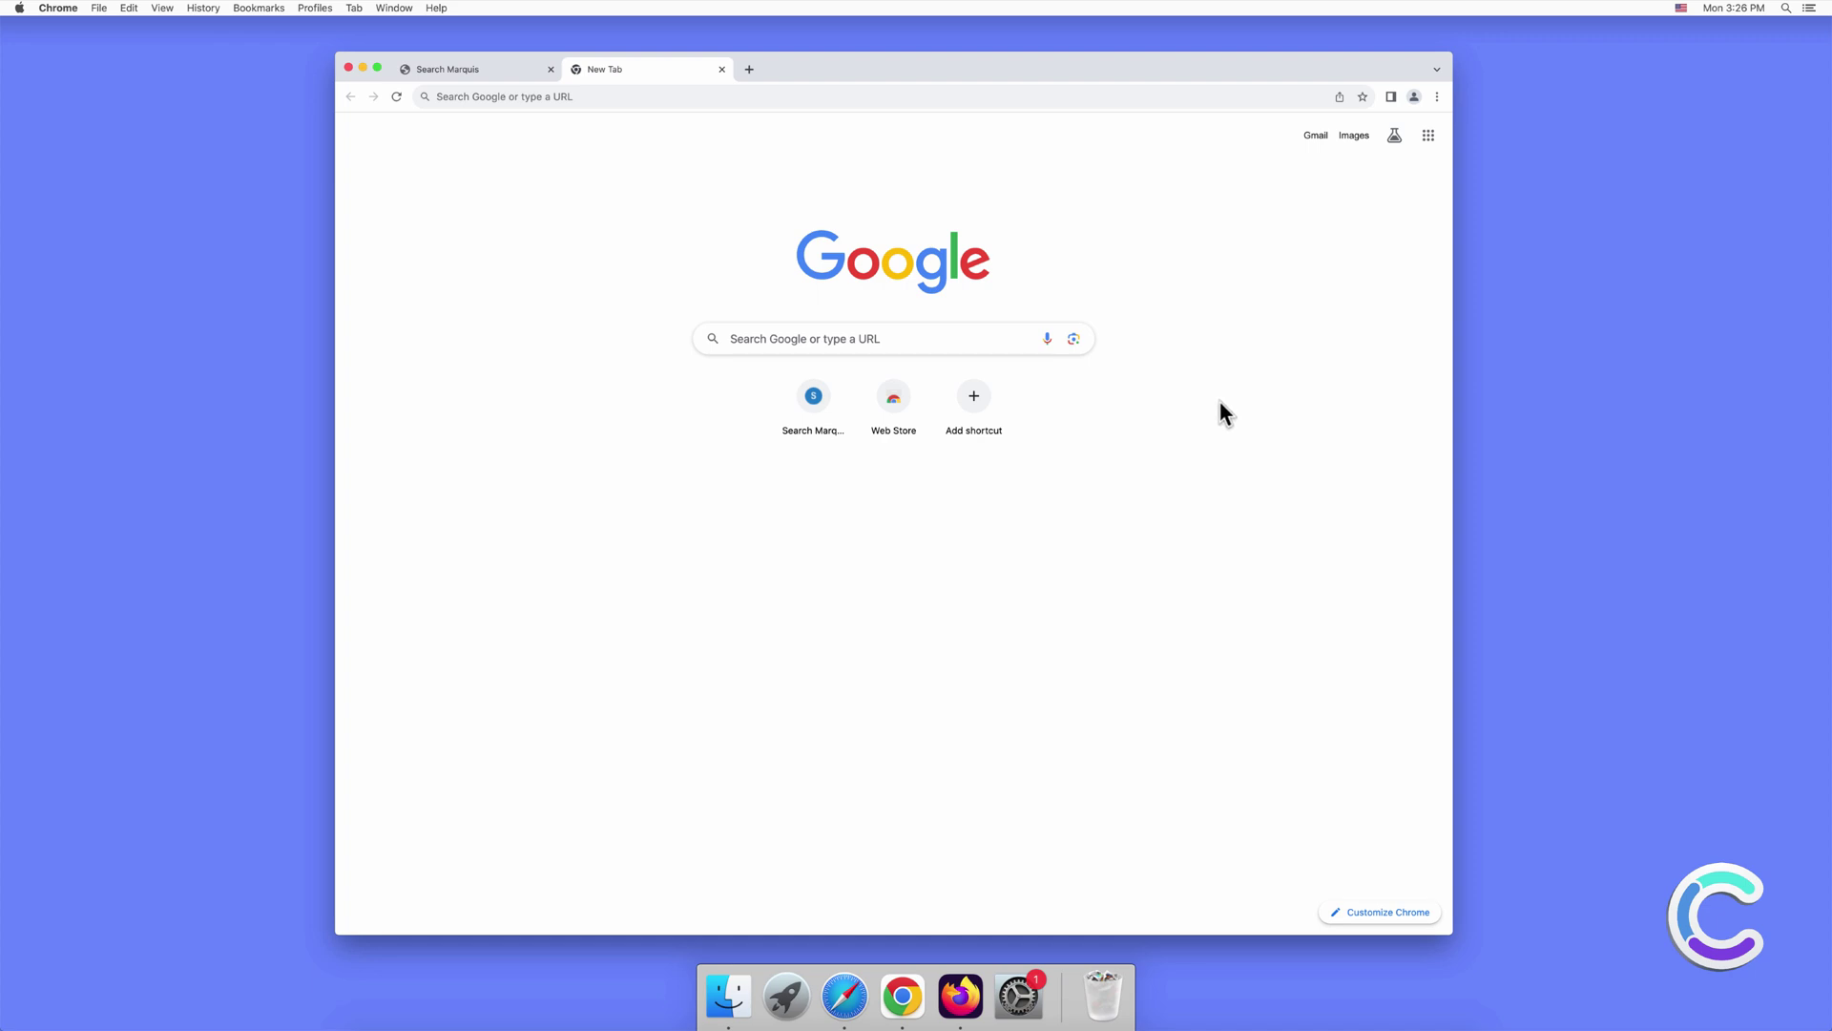
click(348, 68)
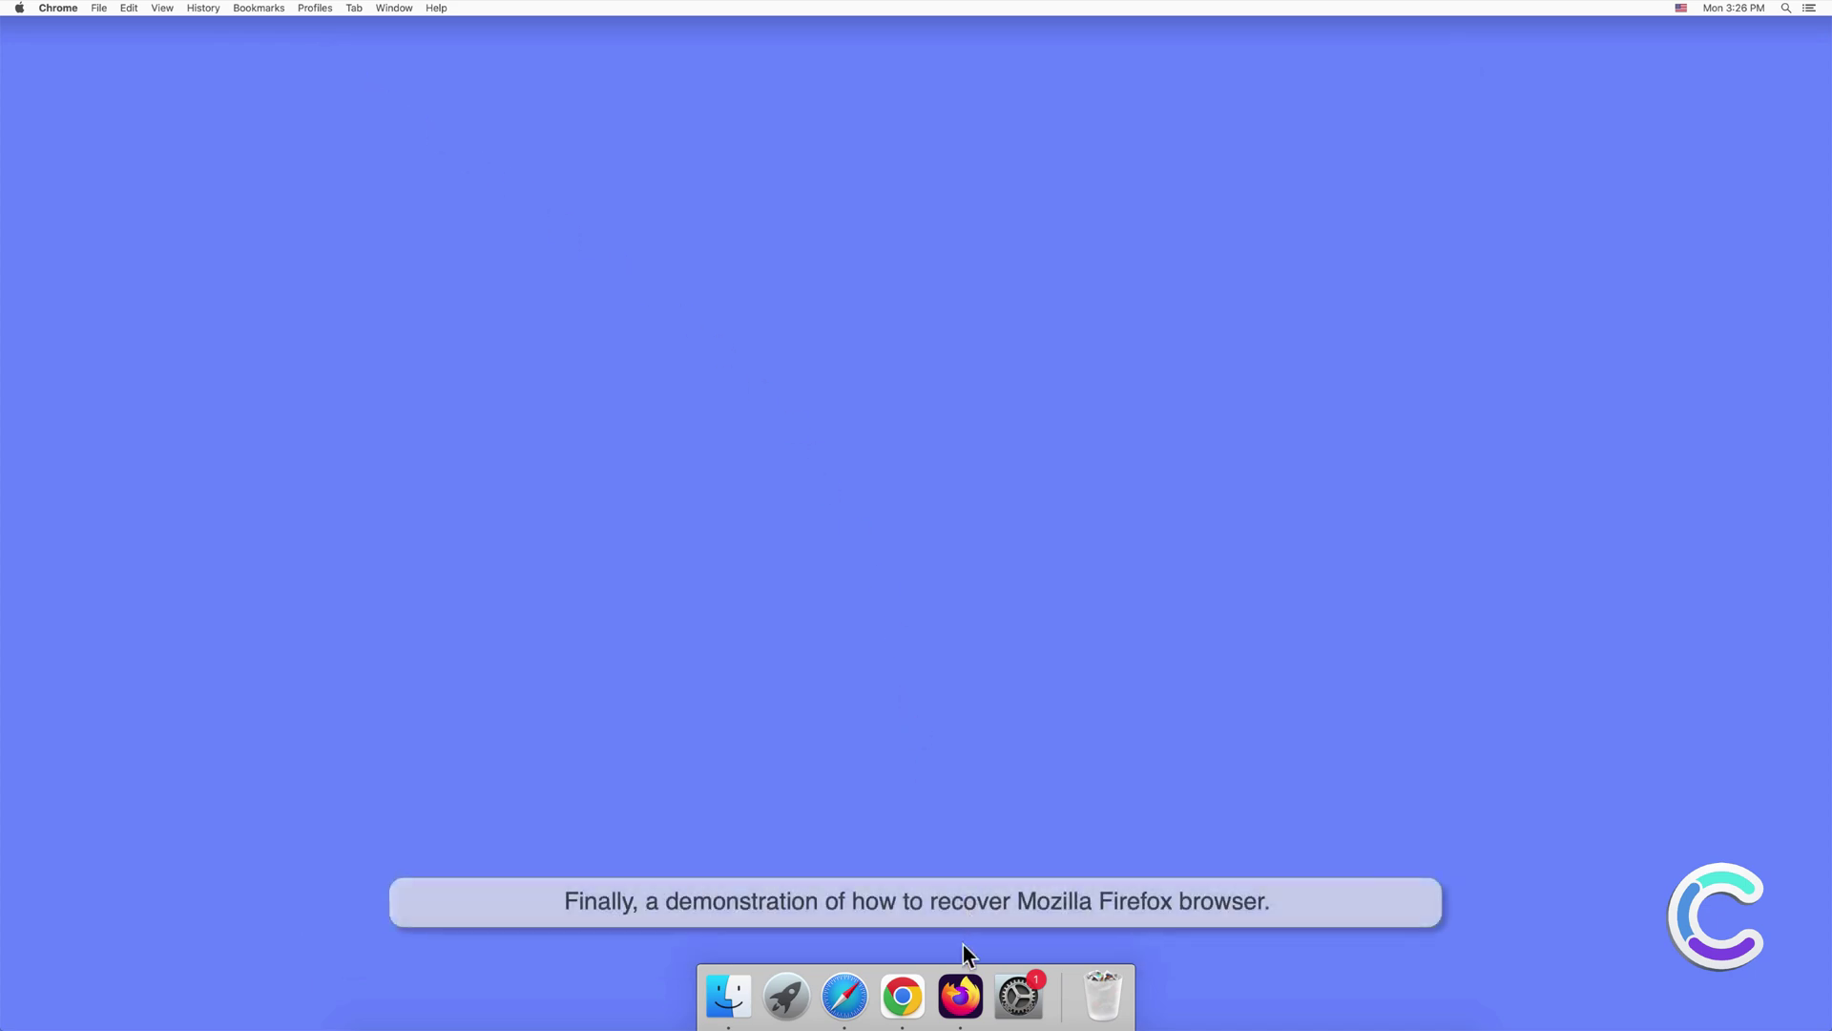
click(962, 998)
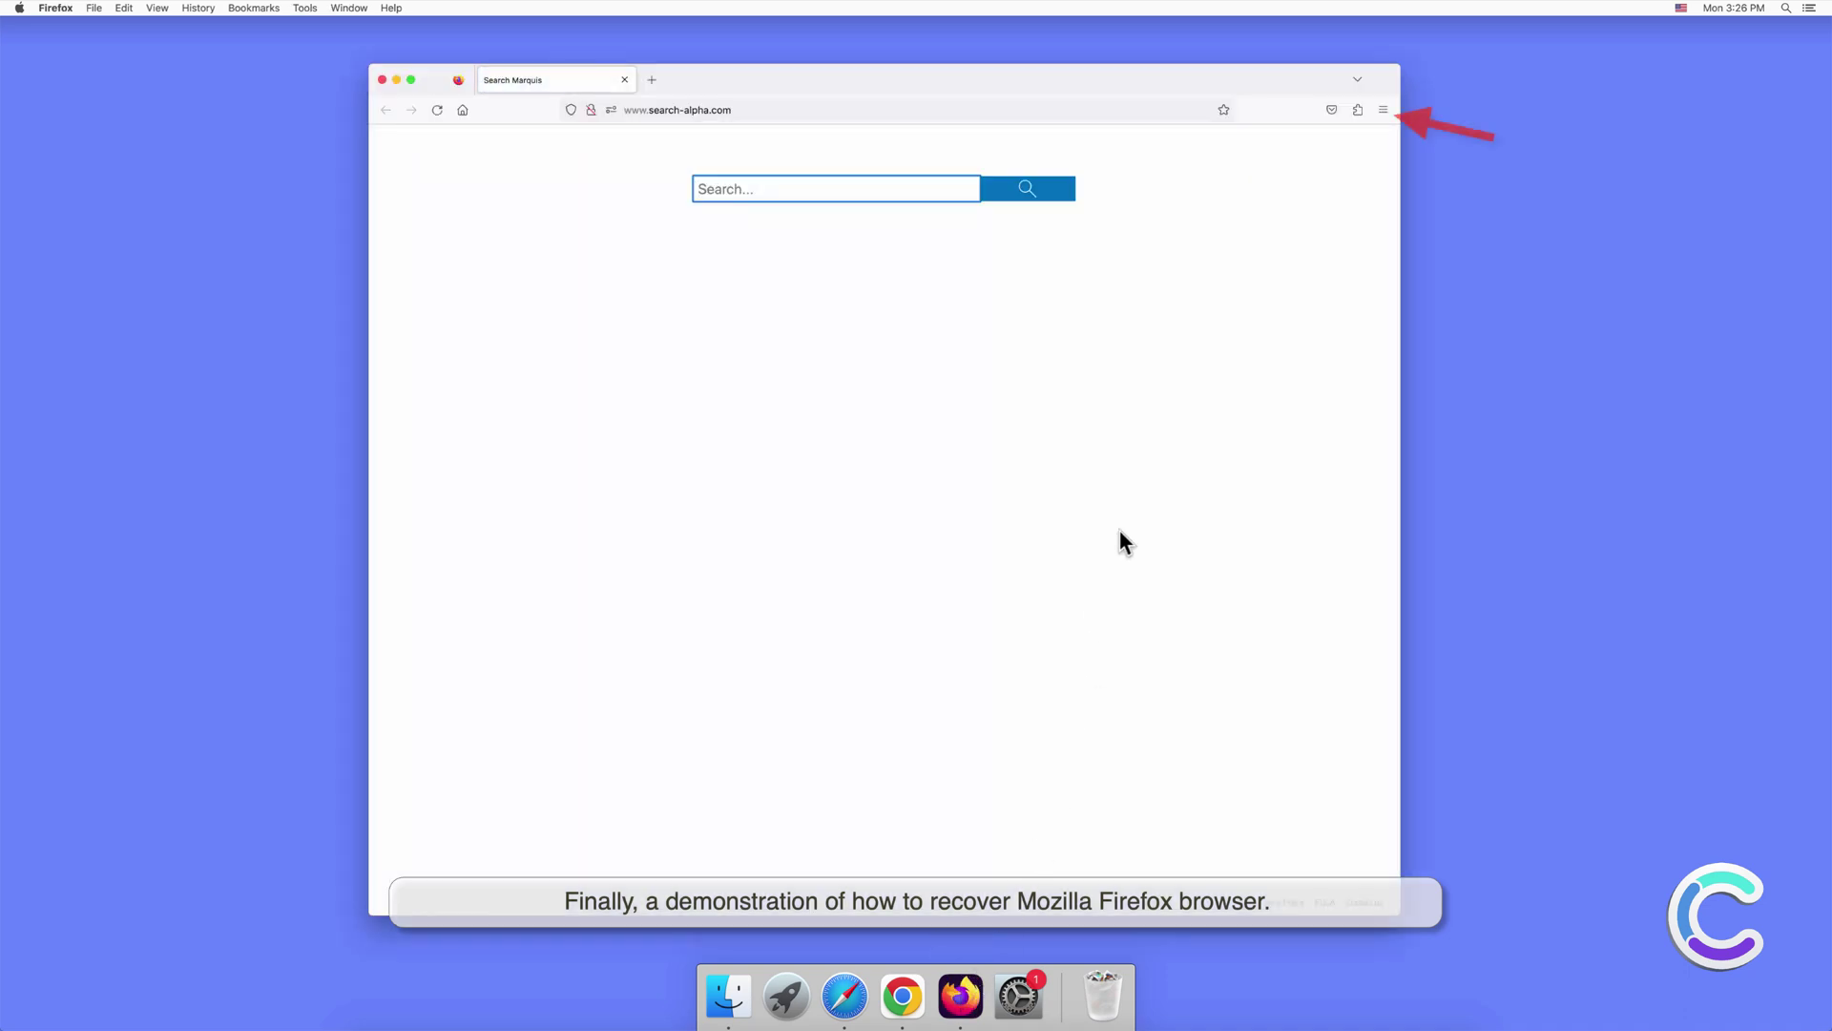